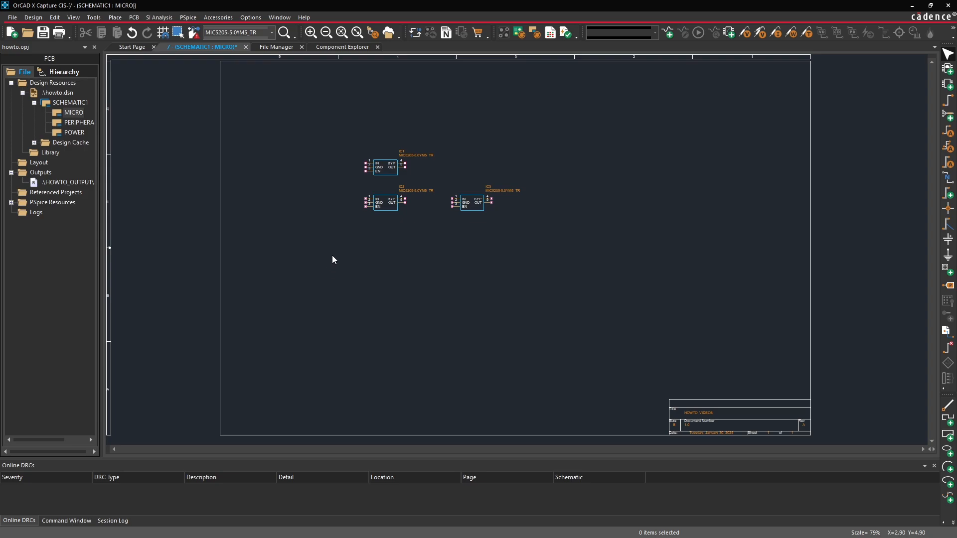
Delete the three placed MIC5205 regulator parts from the MICRO schematic page
left_click_drag(337, 237, 535, 136)
key("Delete")
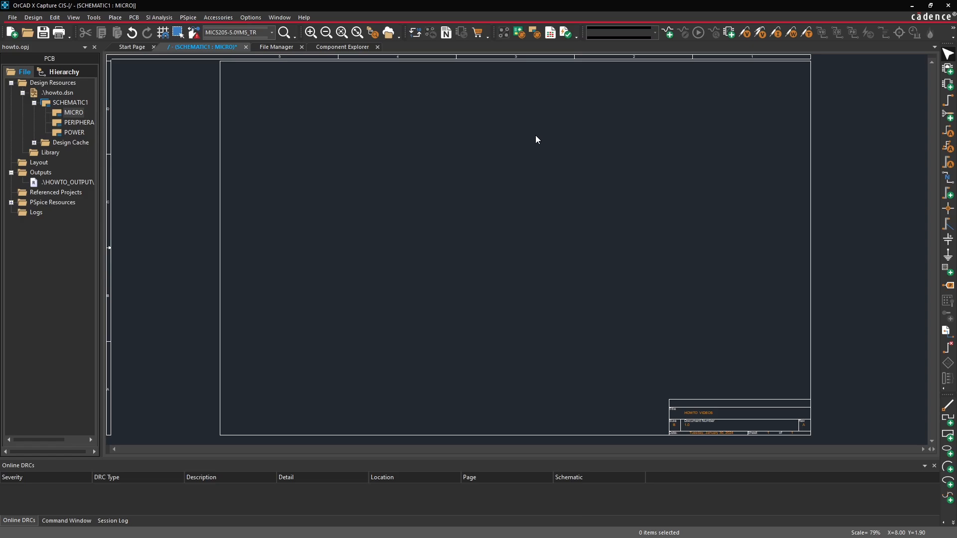
Create a new component in the workspace's IC category with part number CDN-DEMO-0002
left_click(342, 48)
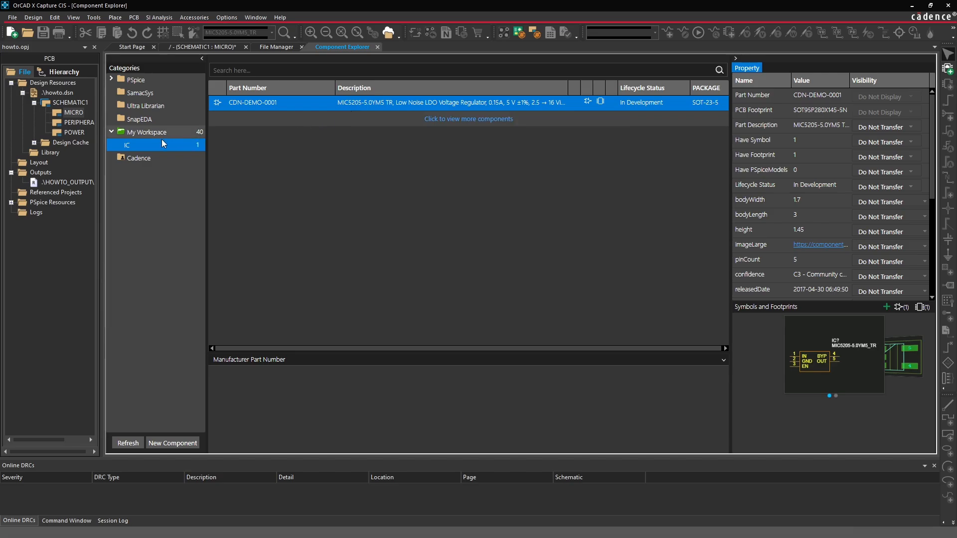
right_click(145, 151)
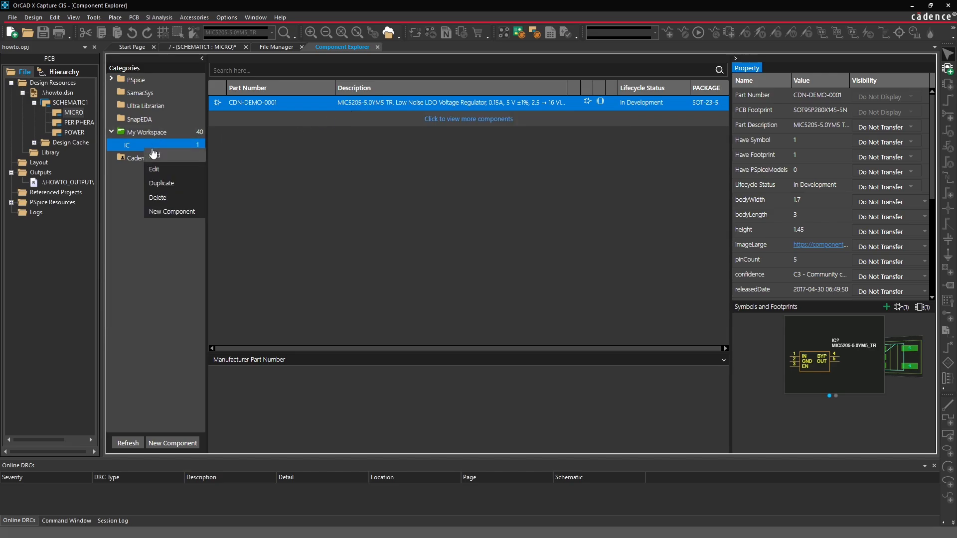
left_click(170, 212)
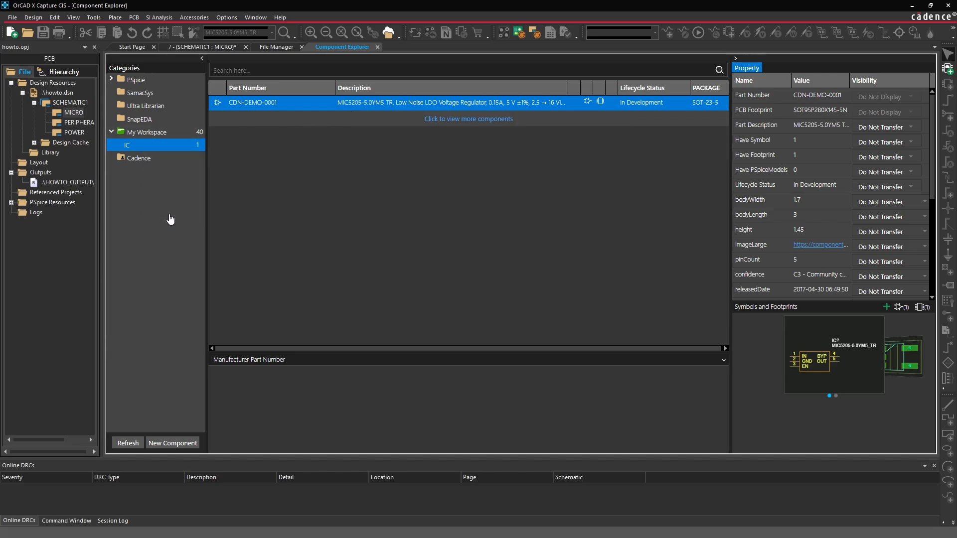
left_click_drag(378, 102, 364, 79)
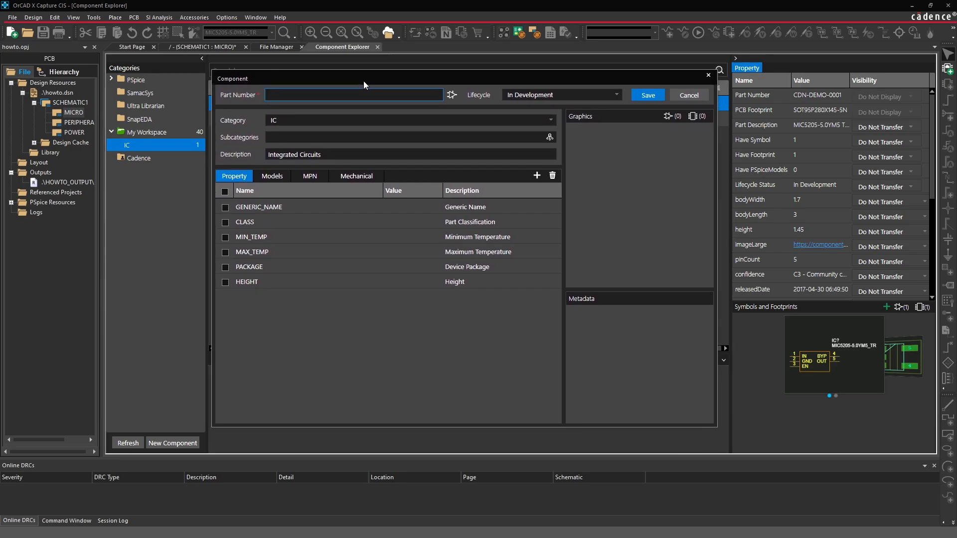
left_click_drag(364, 81, 364, 124)
type("CDN")
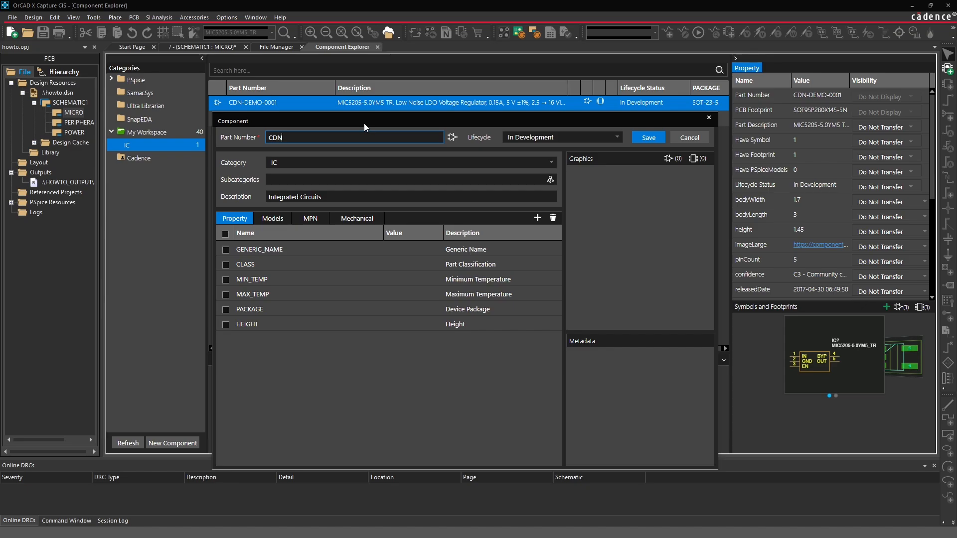
type("-DEMO-0002")
Set the new component's GENERIC_NAME to MIC5205-3.3 and its CLASS to IC
left_click(321, 249)
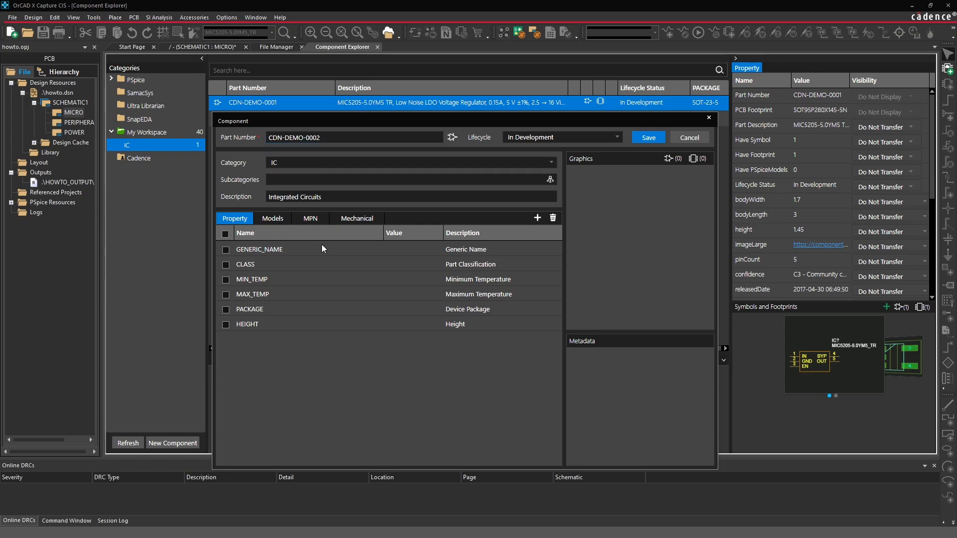
left_click(412, 251)
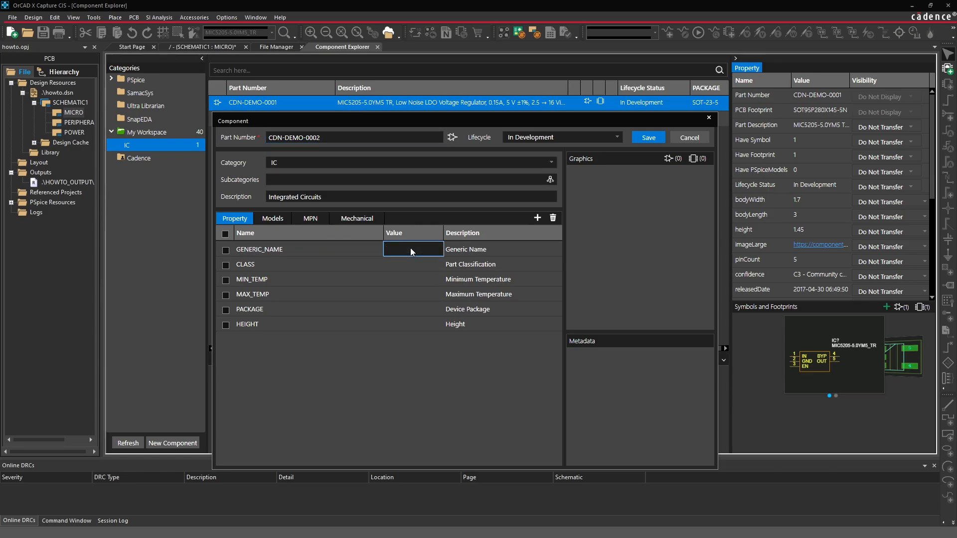
type("MIC5205-3.3")
left_click(417, 268)
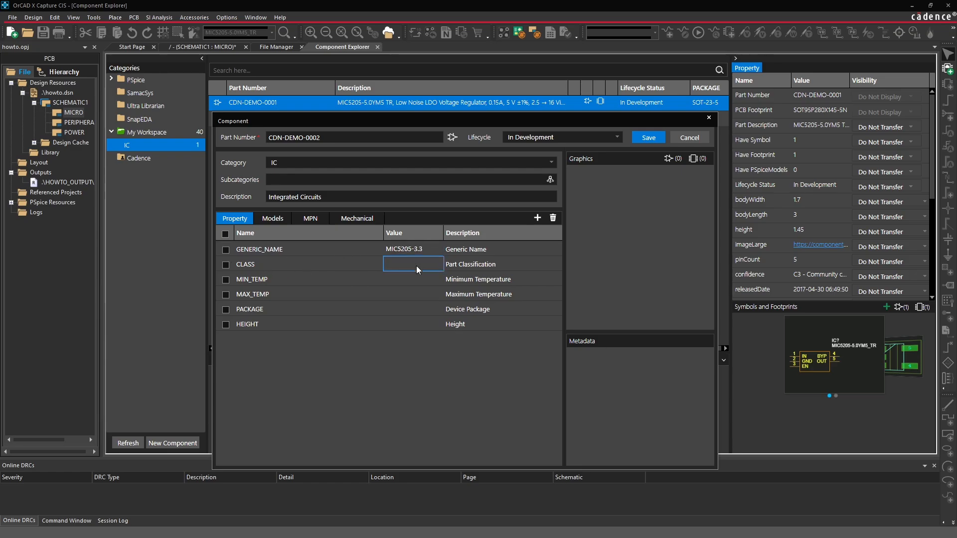
type("IC")
Set the component's MIN_TEMP to -40C and MAX_TEMP to 125C
left_click(403, 282)
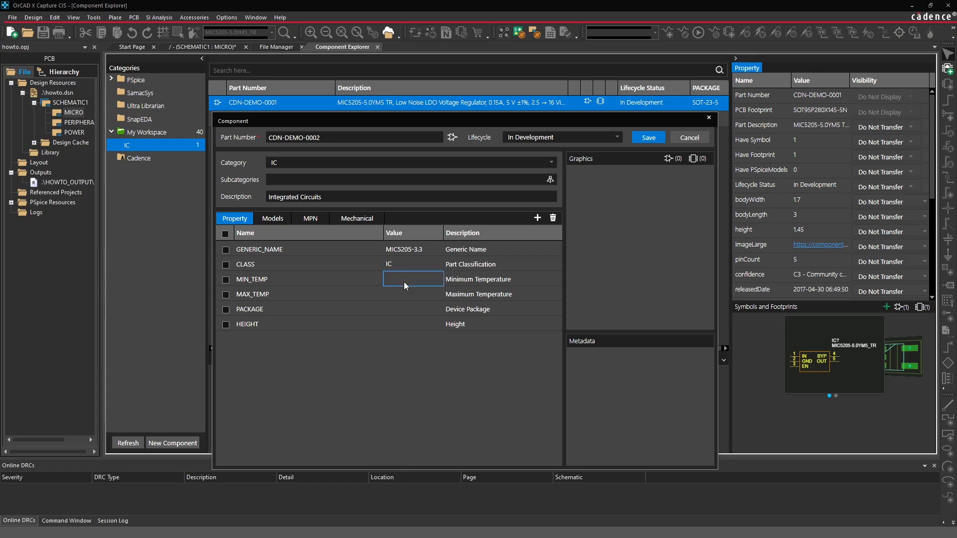
type("-")
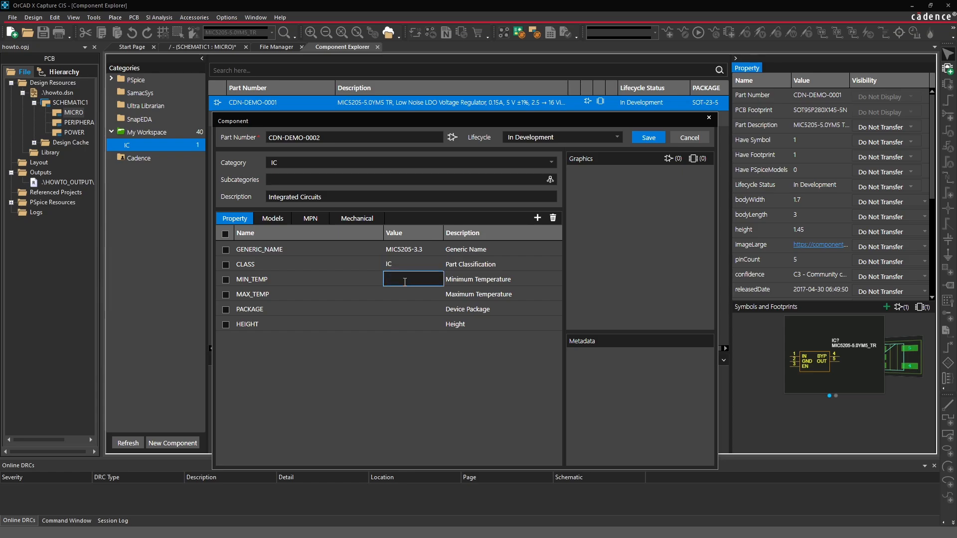
type("40C")
left_click(404, 294)
type("125C")
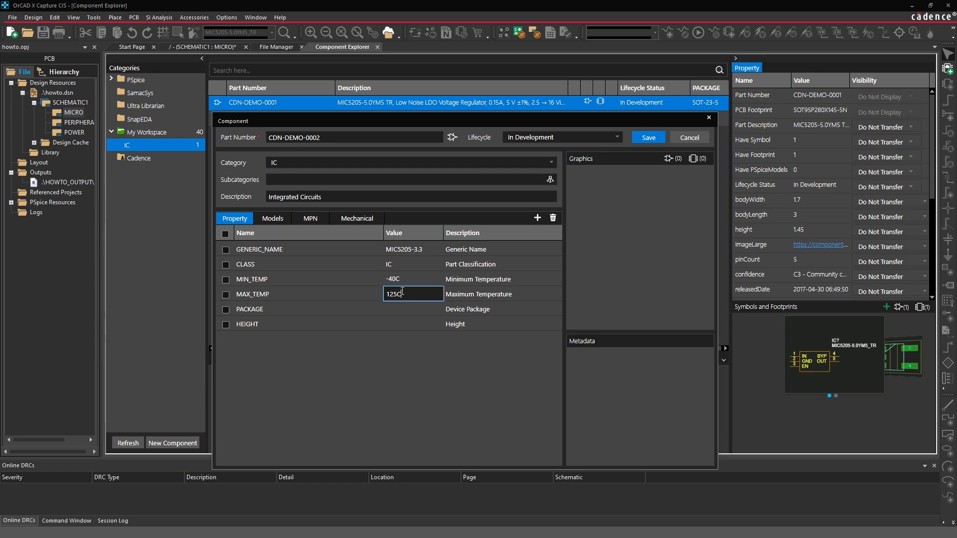
Set the component's PACKAGE to SOT-23-5 and its HEIGHT to 1.45mm
left_click(396, 313)
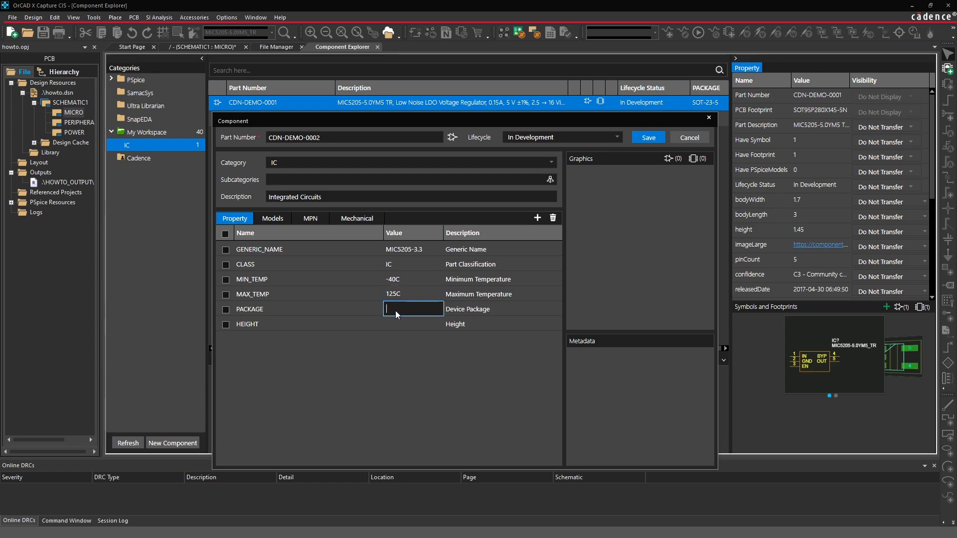
type("SOT-23-5")
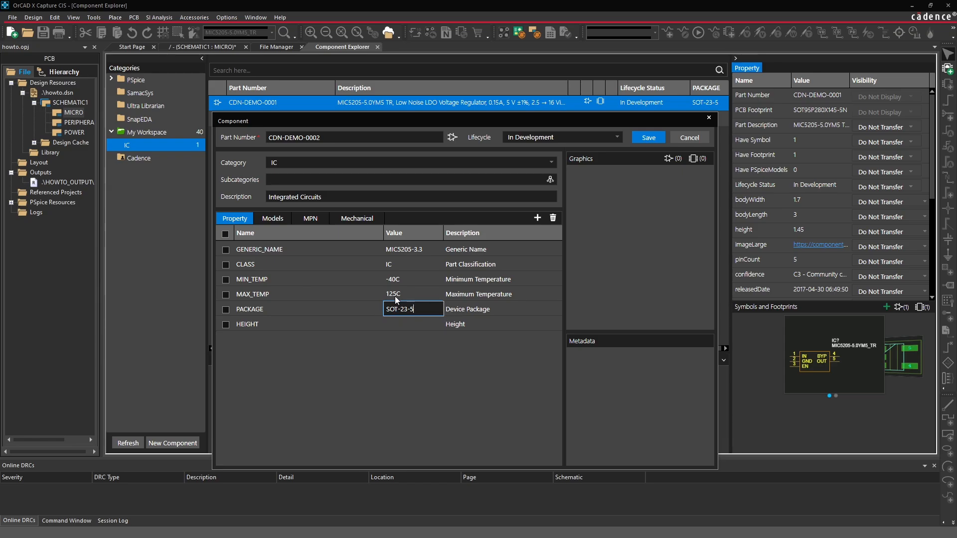
left_click(389, 325)
type("1.45mm")
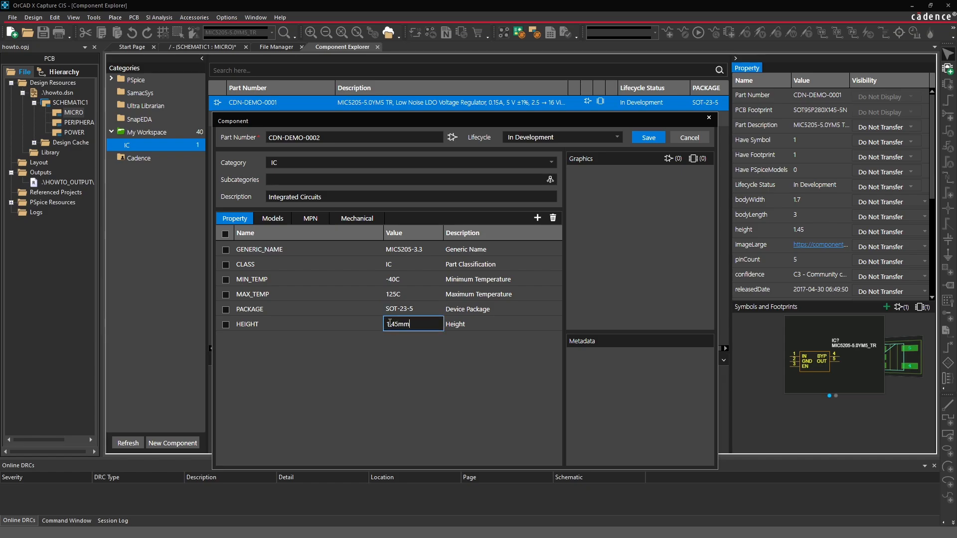
left_click(389, 354)
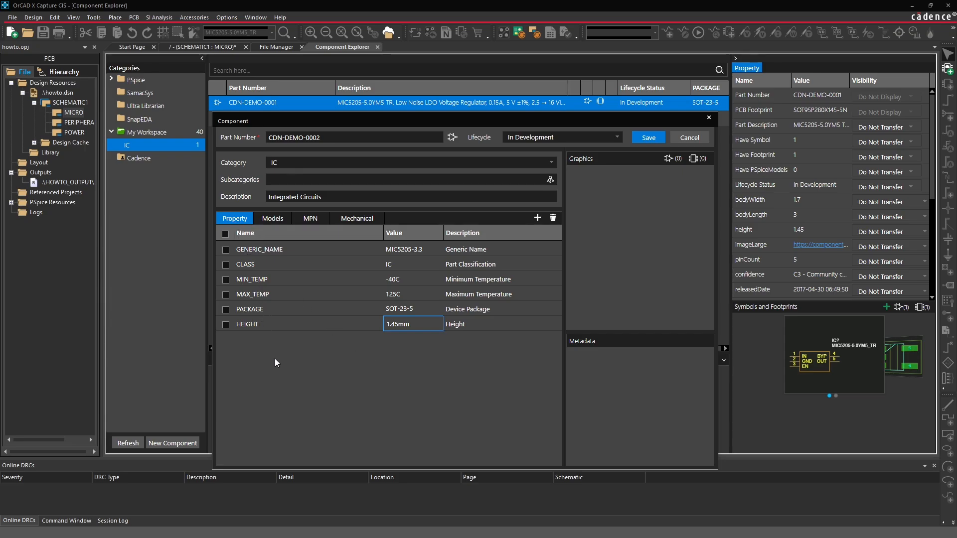
Attach the symbol MIC5205-3.3YM5-TR from the libraries/symbols/SYMBOLS library to the component's models
left_click(278, 221)
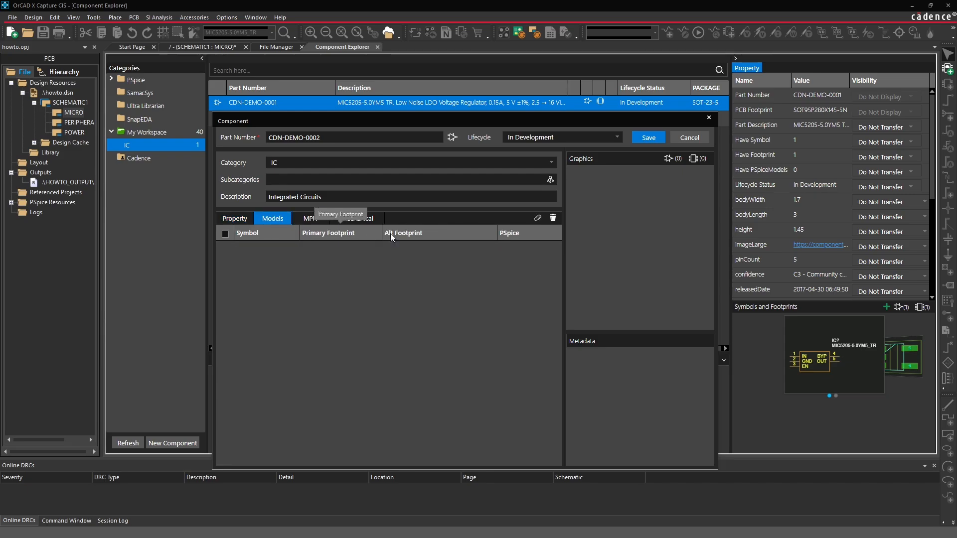
left_click(536, 220)
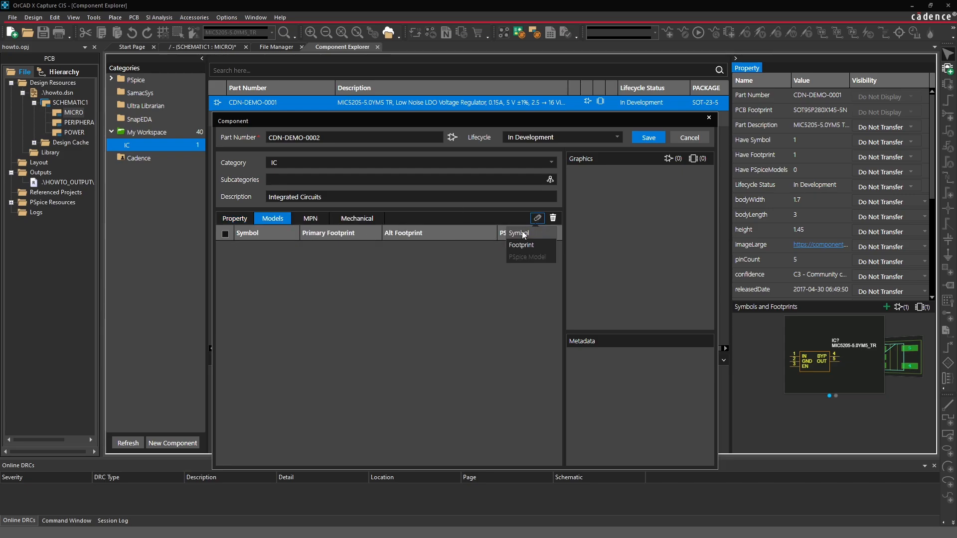
left_click(518, 233)
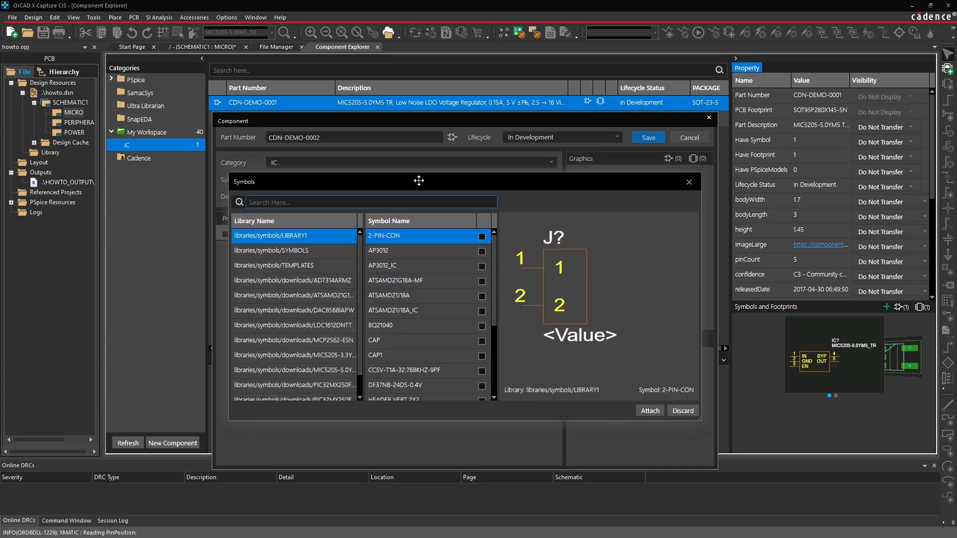
left_click(301, 251)
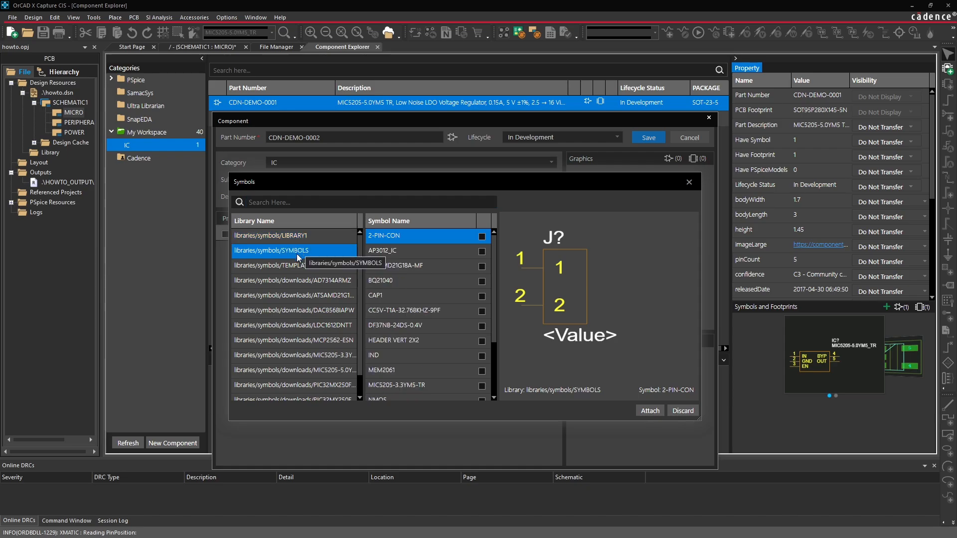
left_click_drag(497, 256, 492, 306)
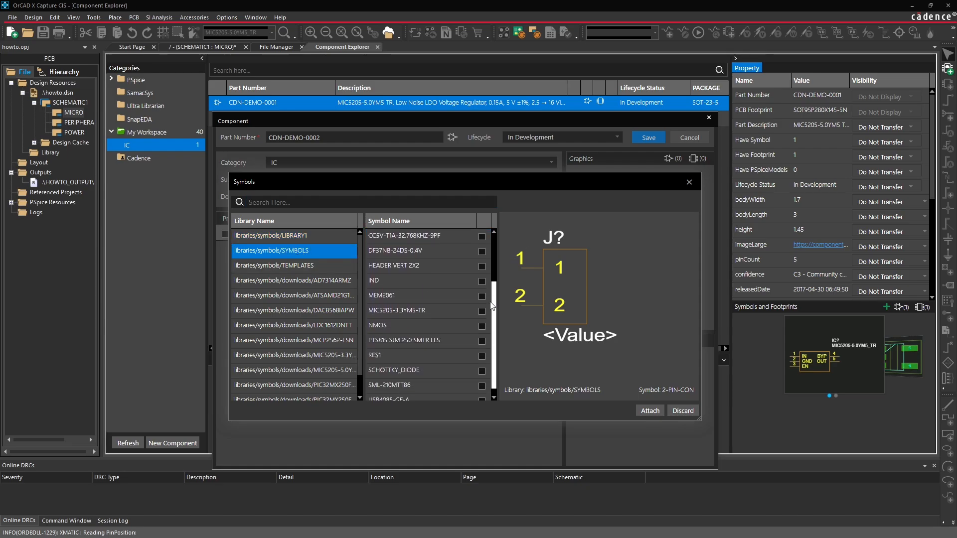
left_click(383, 305)
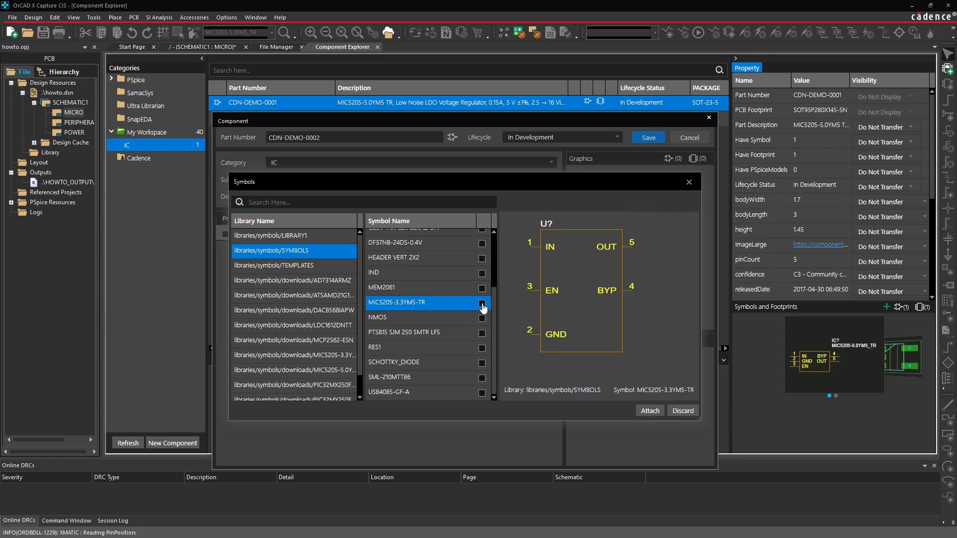
left_click(482, 304)
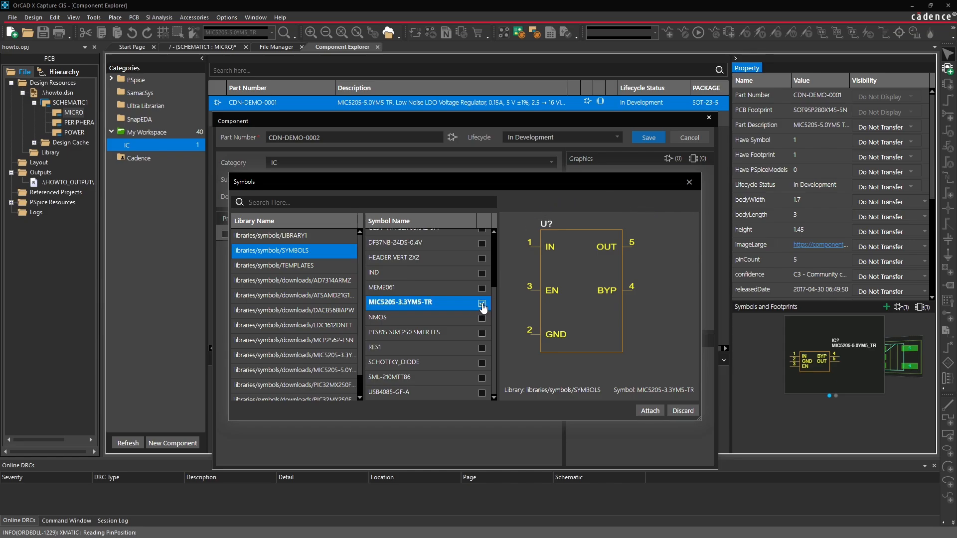
left_click(650, 411)
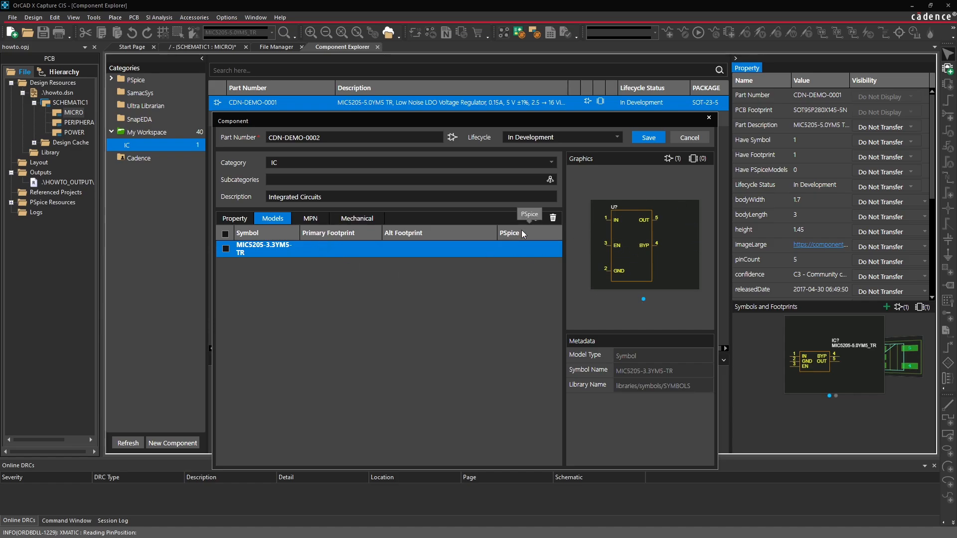
Attach sot-23-5 as the component's primary footprint
left_click(537, 219)
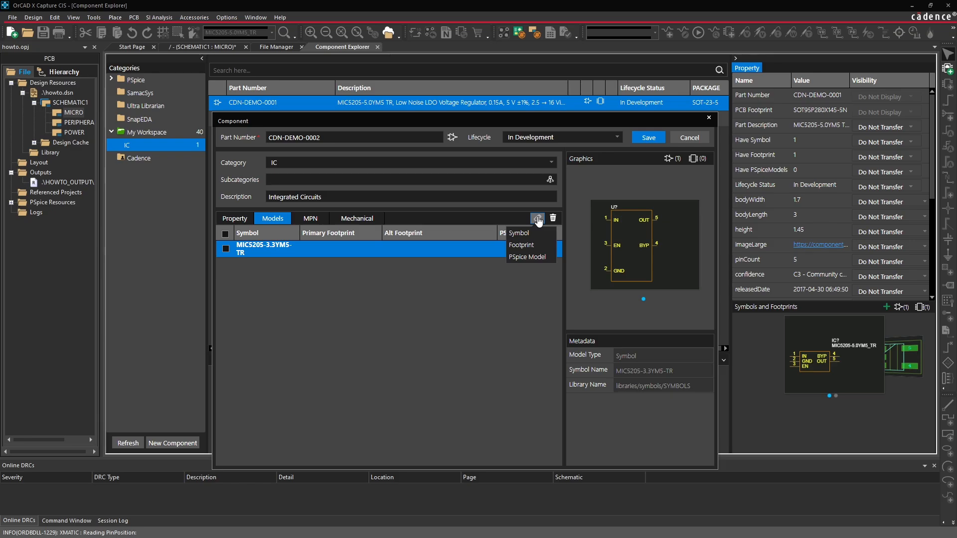
left_click(525, 243)
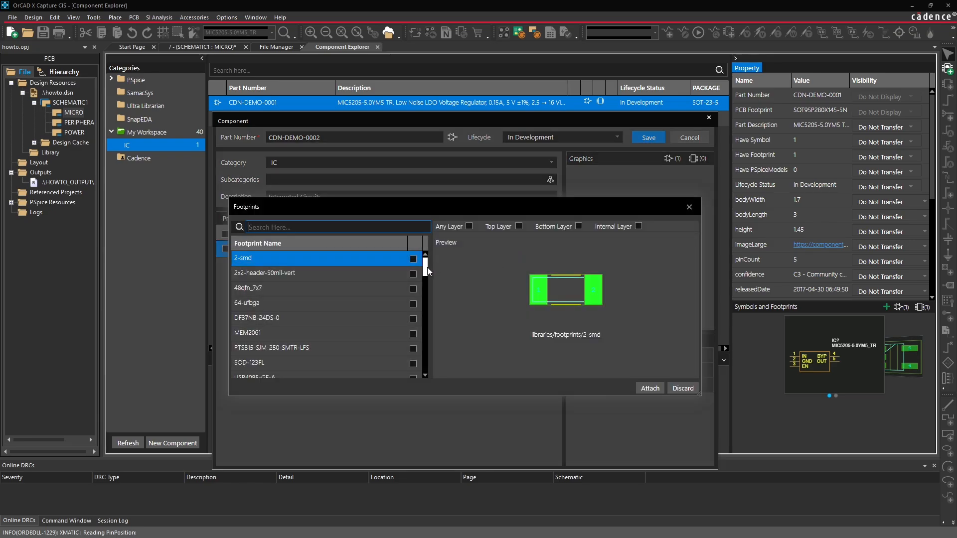
left_click_drag(427, 270, 425, 294)
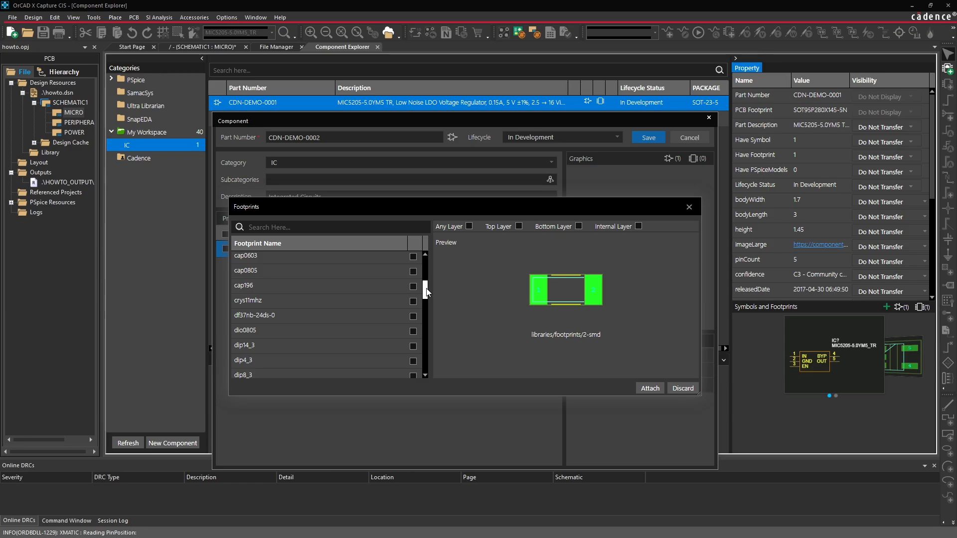
left_click_drag(426, 291, 424, 370)
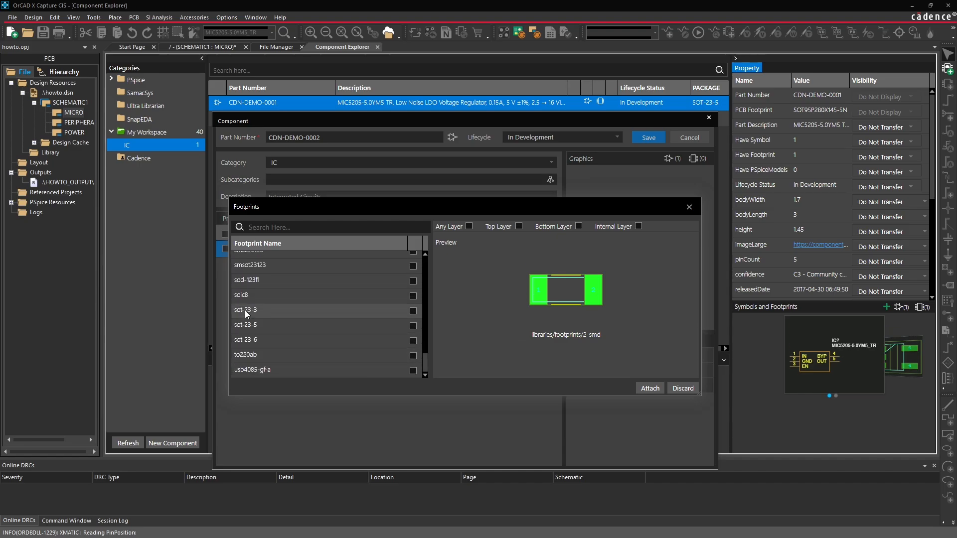
left_click(243, 328)
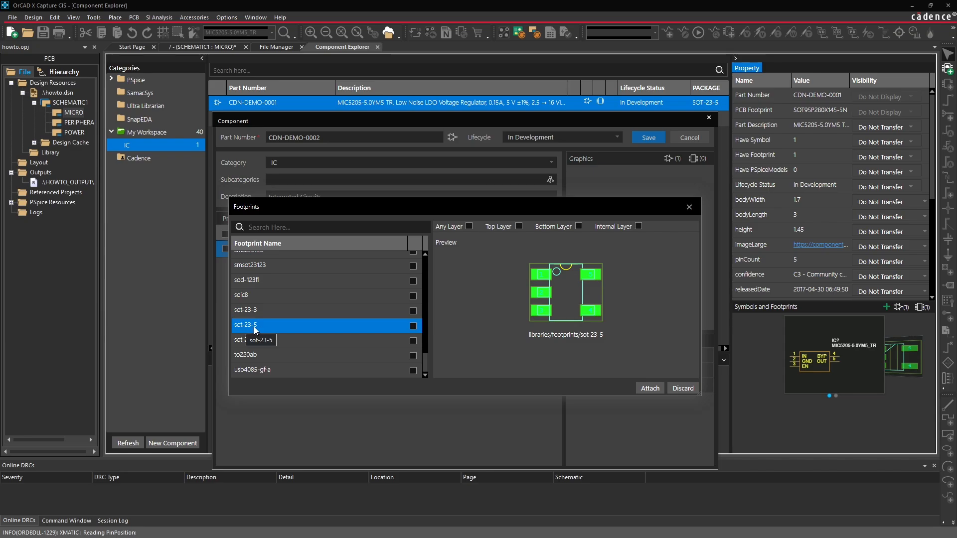
left_click(413, 327)
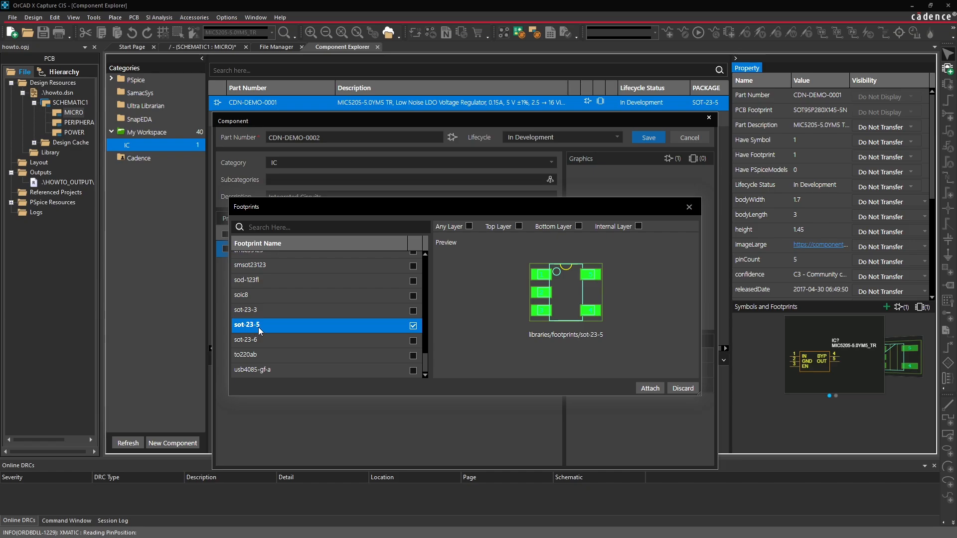
left_click(649, 388)
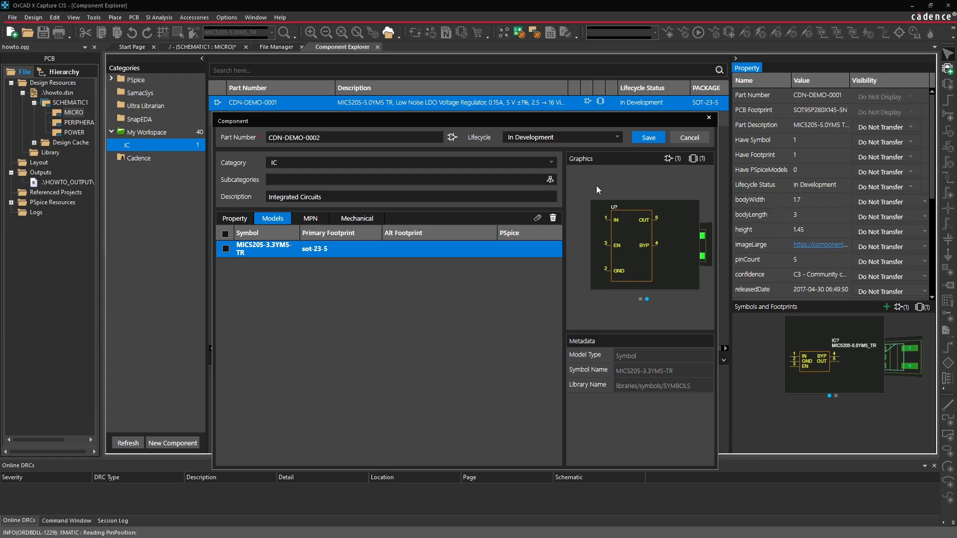
Check the graphic previews of the attached symbol and footprint, and return to the component's property list
left_click(706, 249)
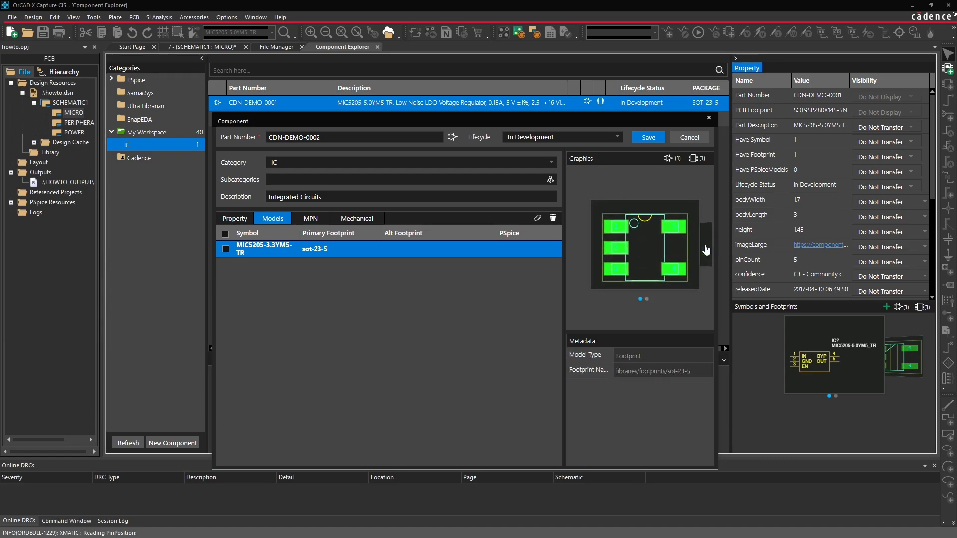
left_click(706, 249)
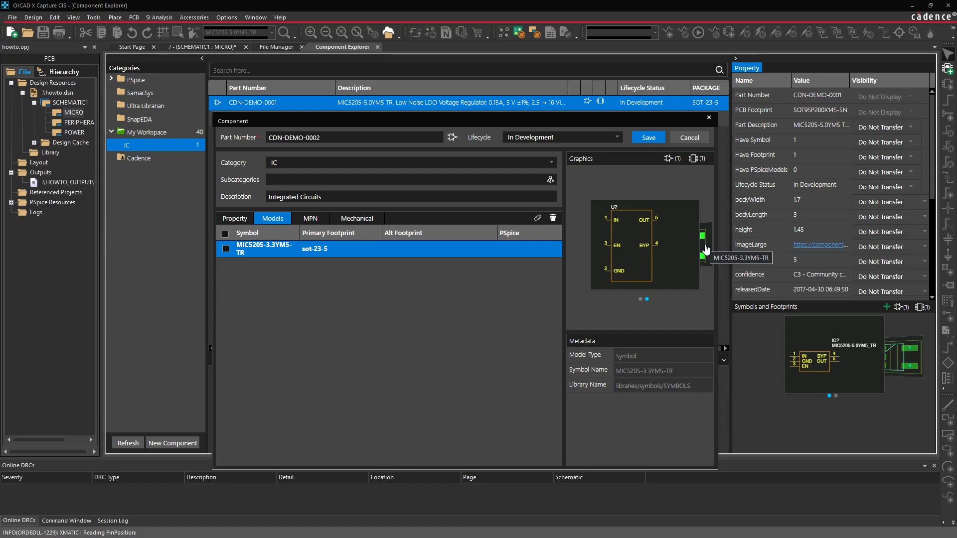
left_click(705, 249)
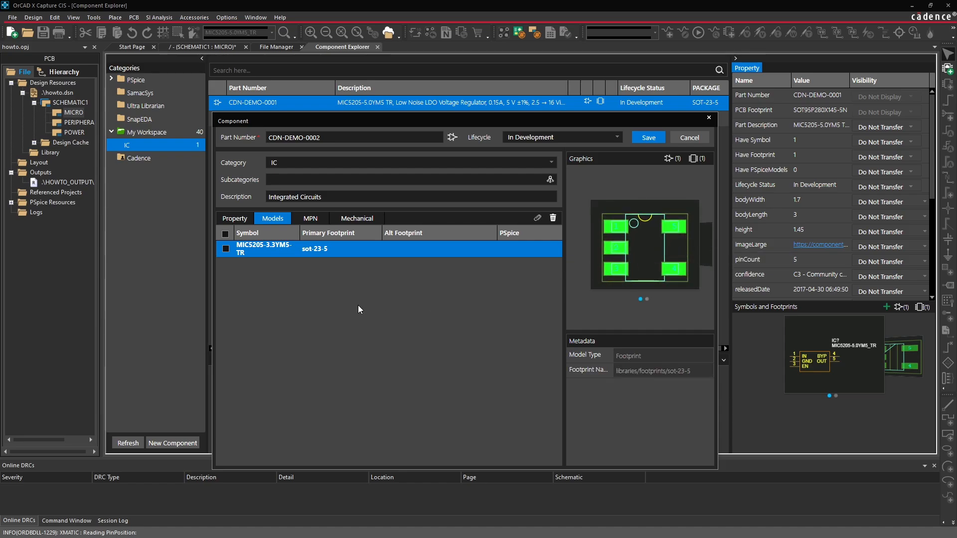
left_click(231, 219)
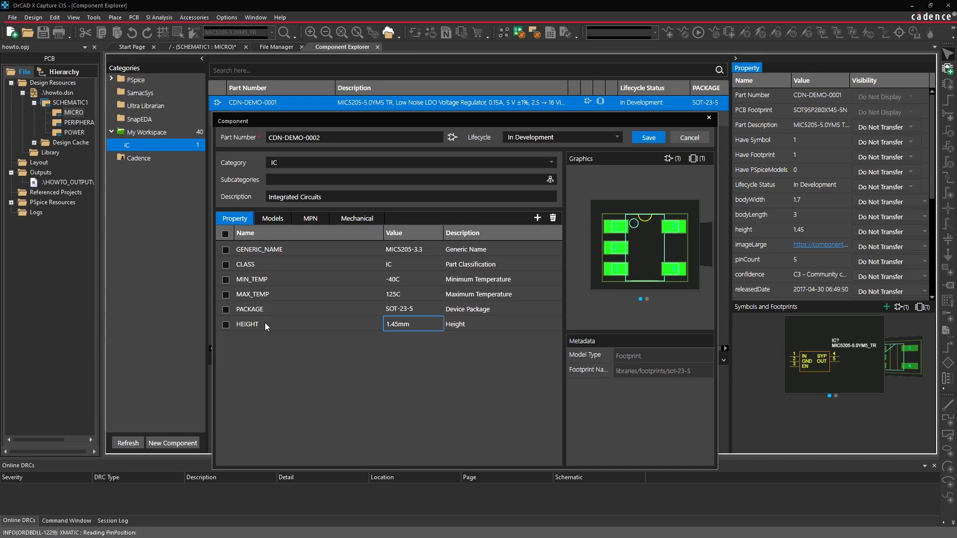
Add a VOUT property with value 3.3V and description Output Voltage to the component, and save the component
left_click(537, 219)
double_click(311, 249)
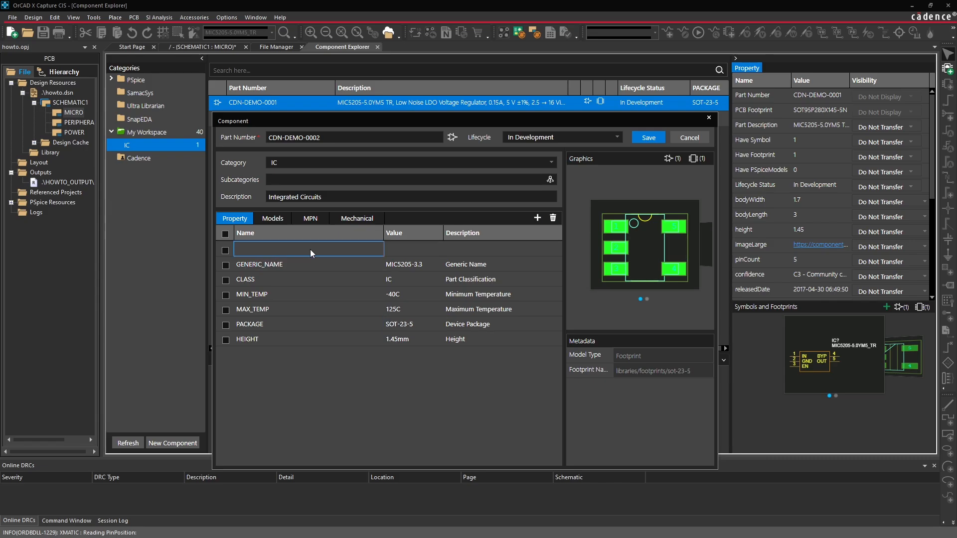
type("VOUT")
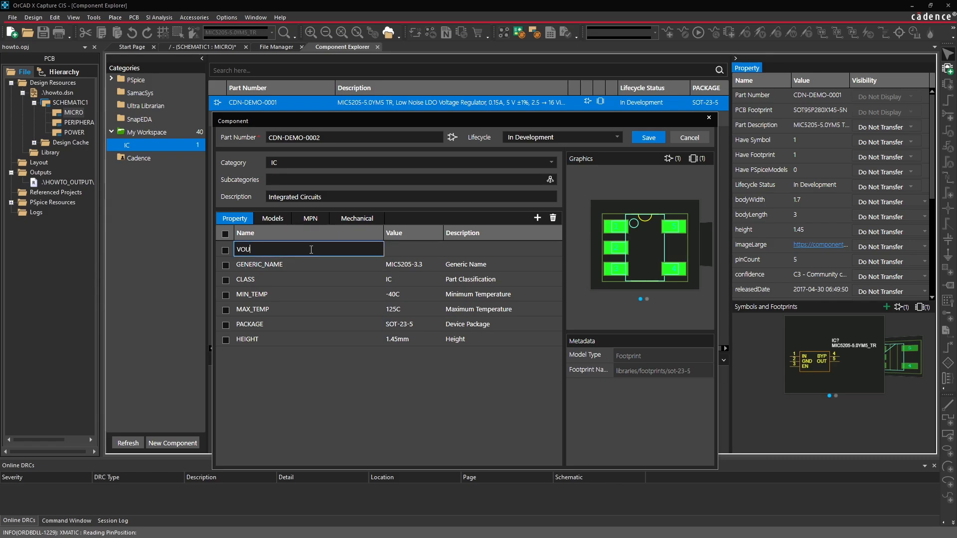
double_click(389, 253)
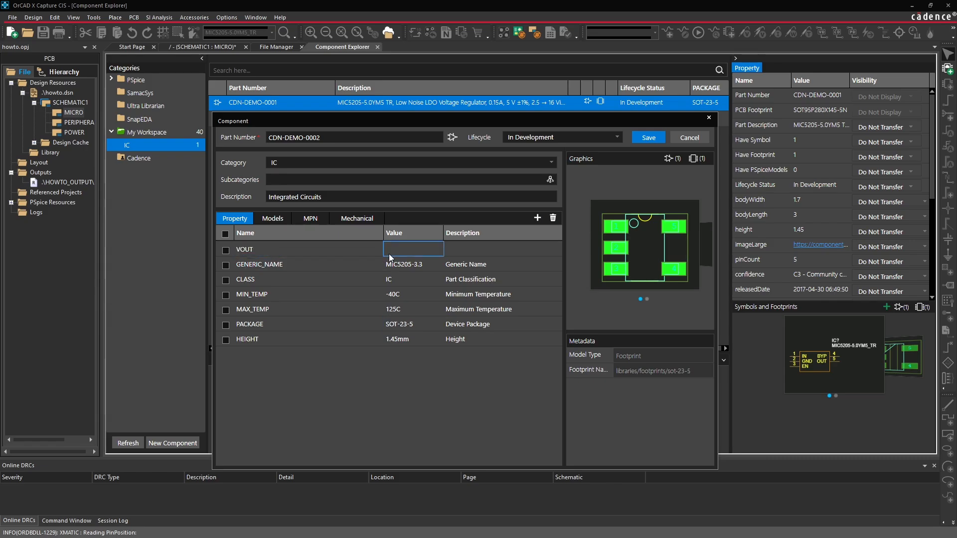
type("3.3V")
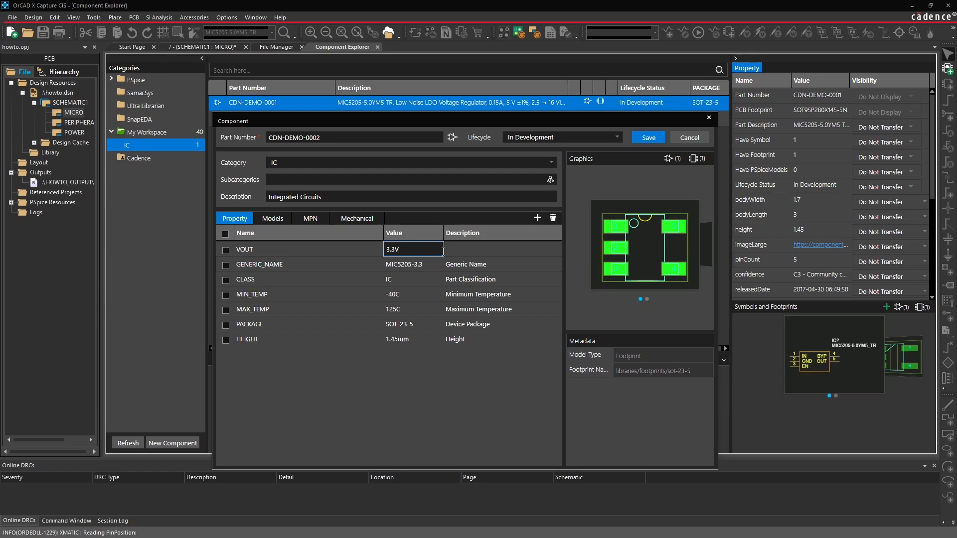
double_click(458, 250)
type("Outpu")
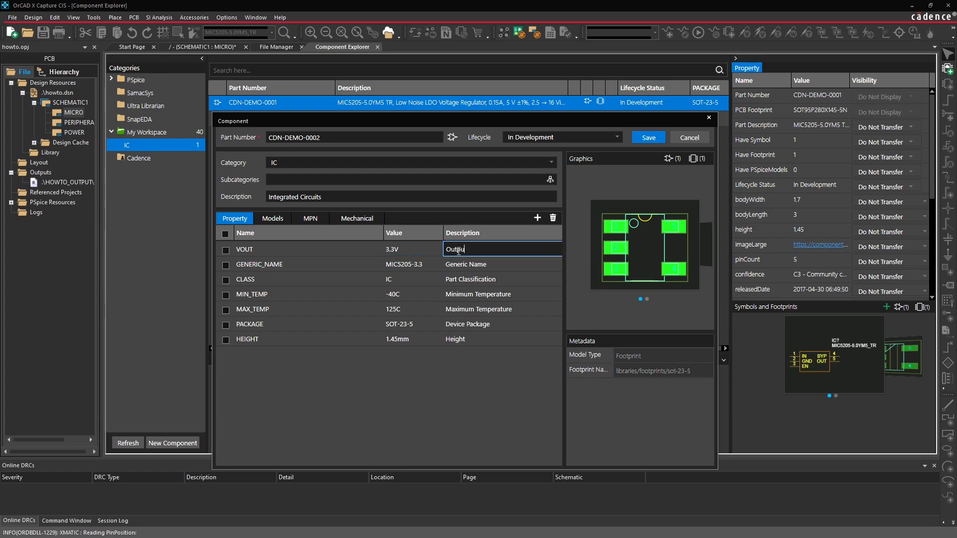
type("t Voltage")
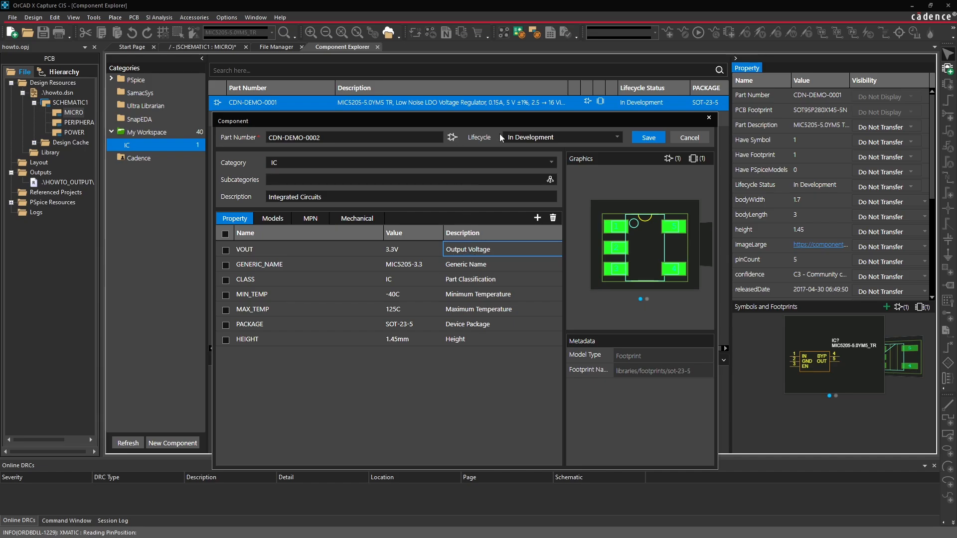
left_click(645, 138)
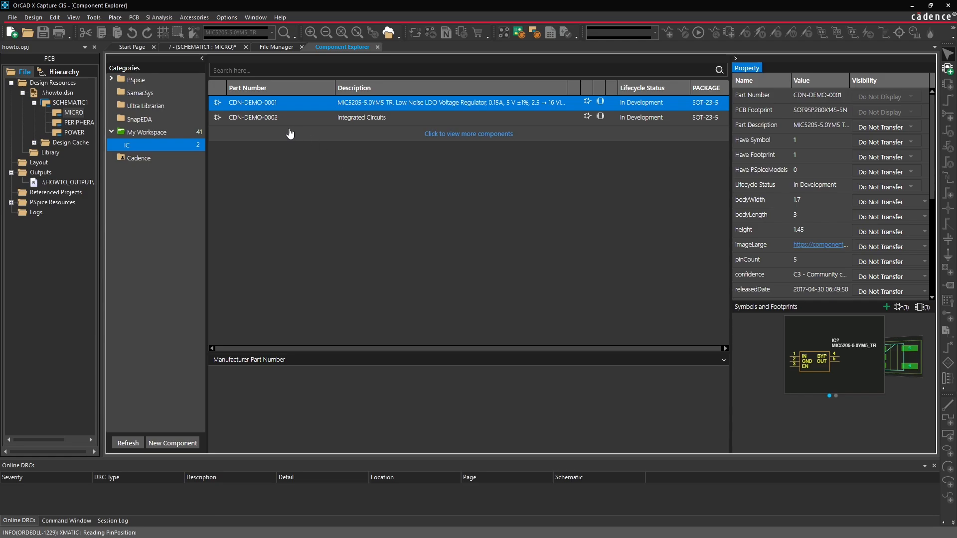
Edit CDN-DEMO-0002 to set its description to "MIC5205-3.3 LDO Vout=3.3V SOT-23-5" and save it
left_click(249, 117)
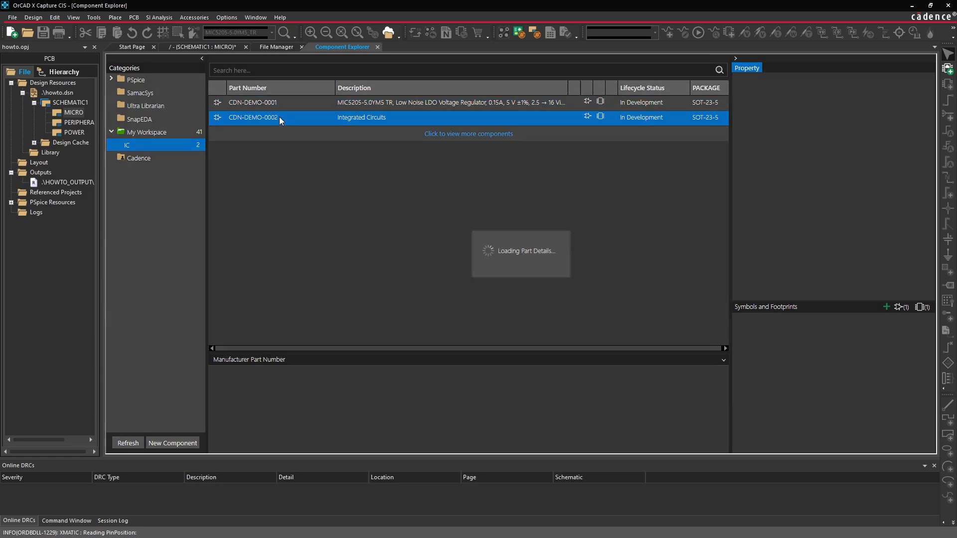
right_click(362, 118)
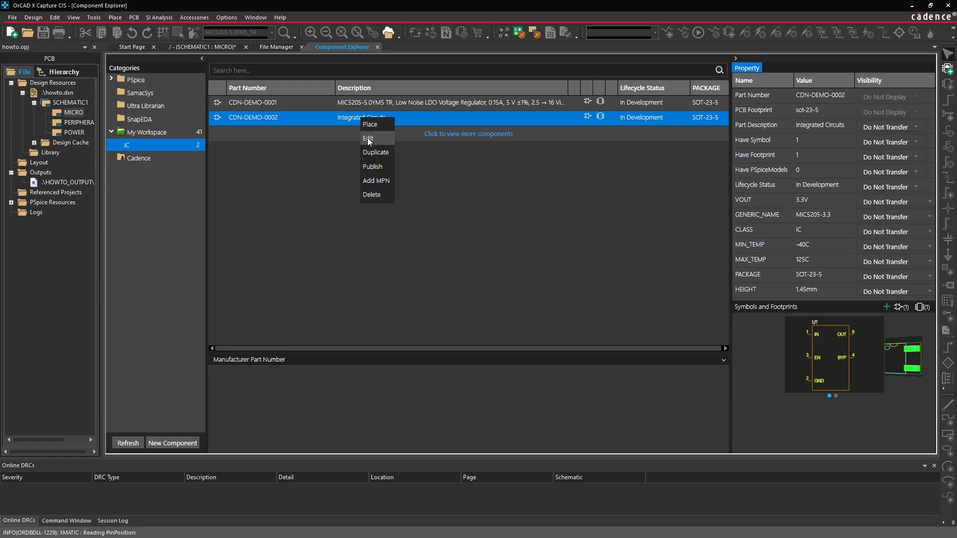
left_click(367, 139)
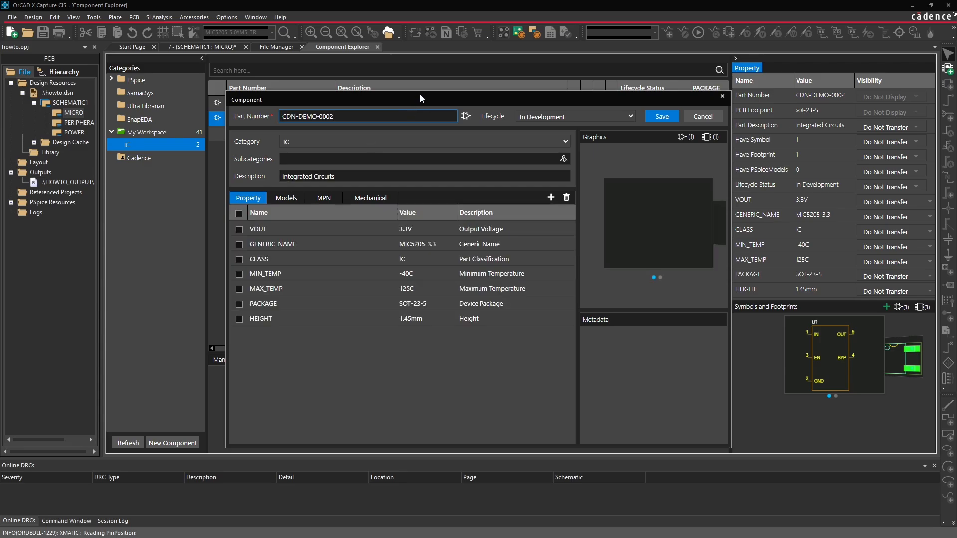
left_click_drag(412, 94, 408, 91)
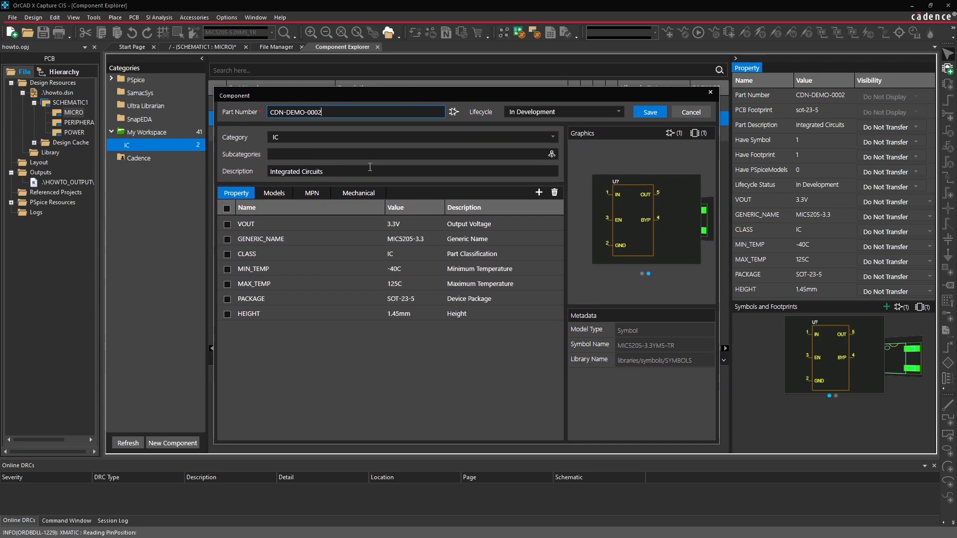
left_click_drag(368, 171, 207, 171)
type("M")
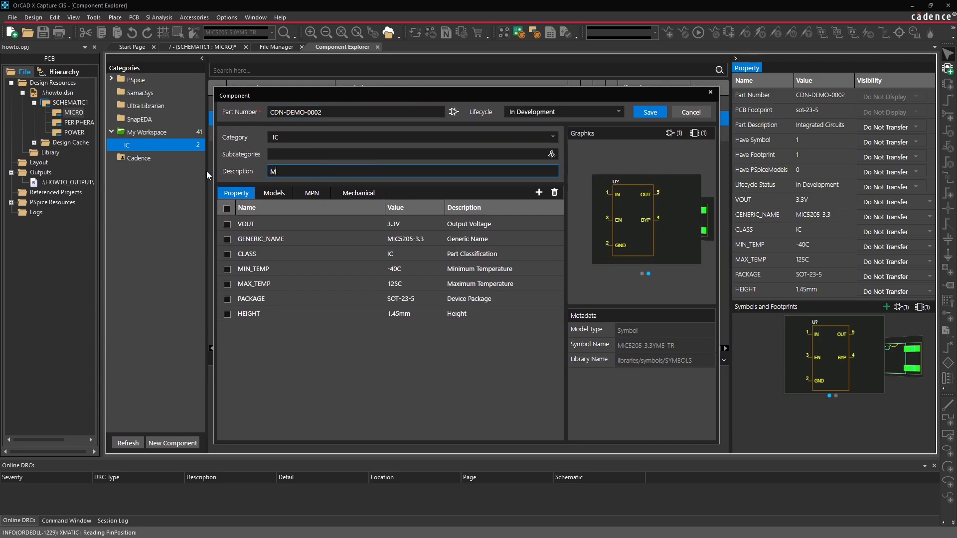
type("IC5205-3.3 LDO Vout=3.3")
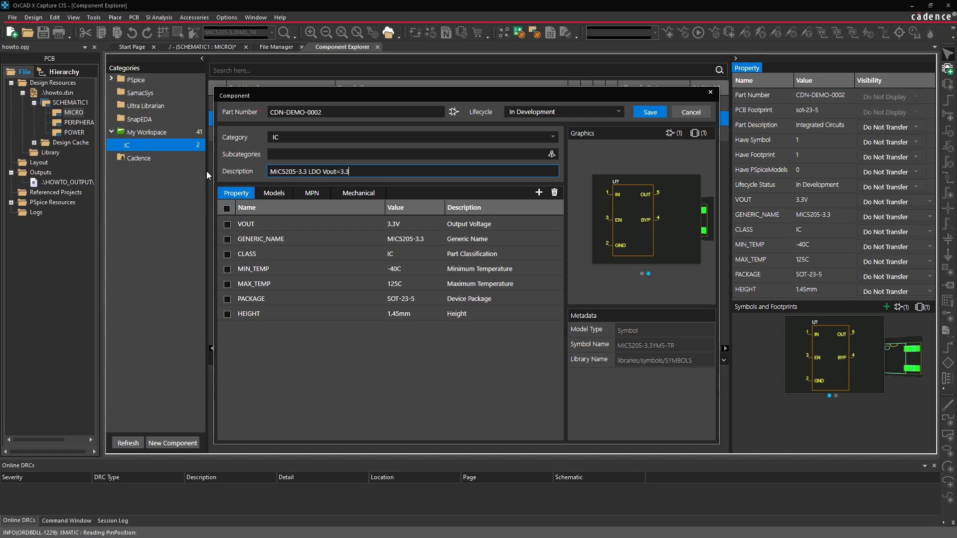
type("V SOT-23-5")
left_click(648, 112)
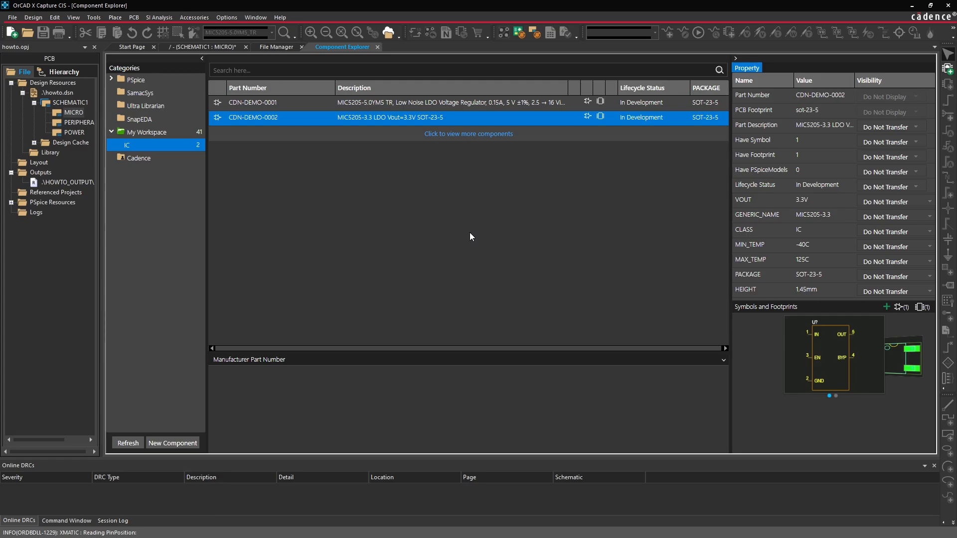
Place one CDN-DEMO-0002 part in the upper middle of the MICRO schematic page and inspect its symbol up close
right_click(271, 118)
left_click(278, 125)
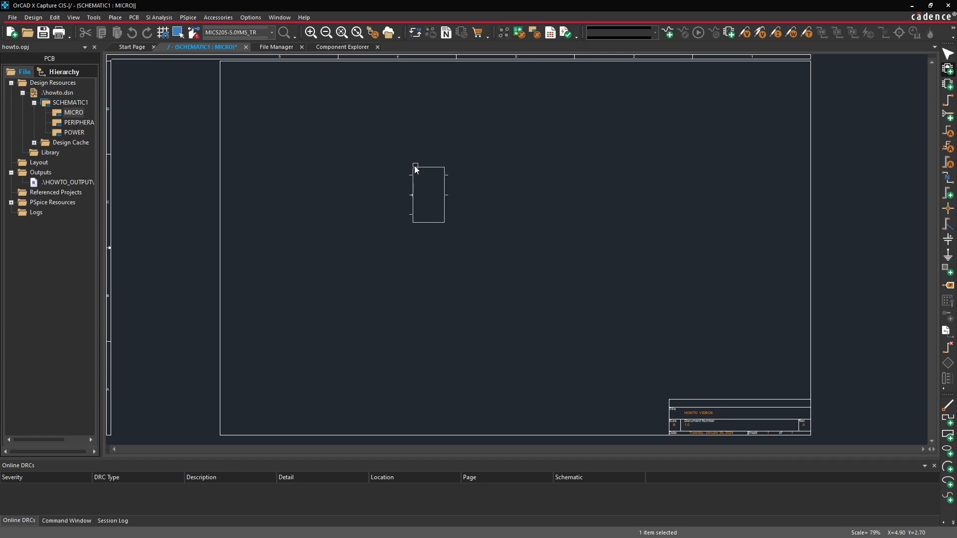
right_click(482, 180)
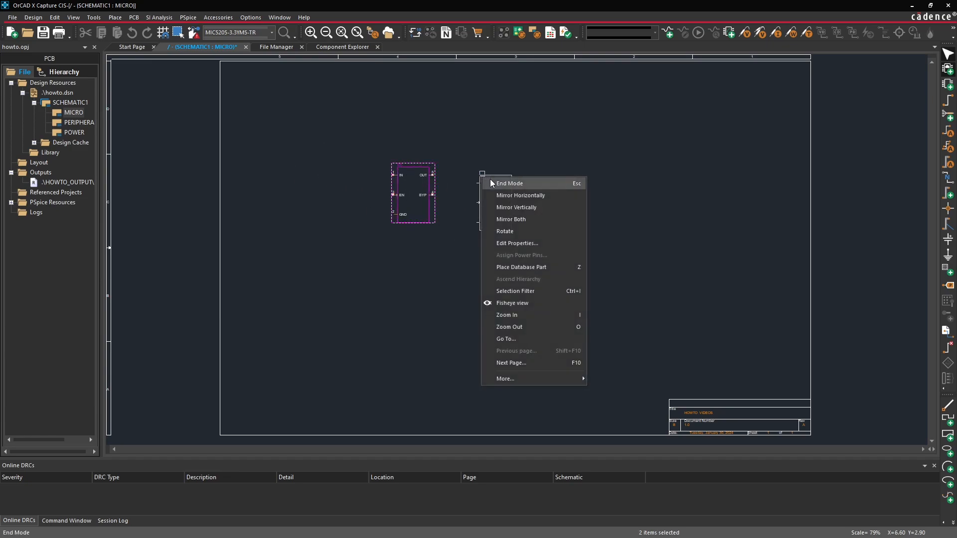
left_click(494, 183)
left_click(488, 217)
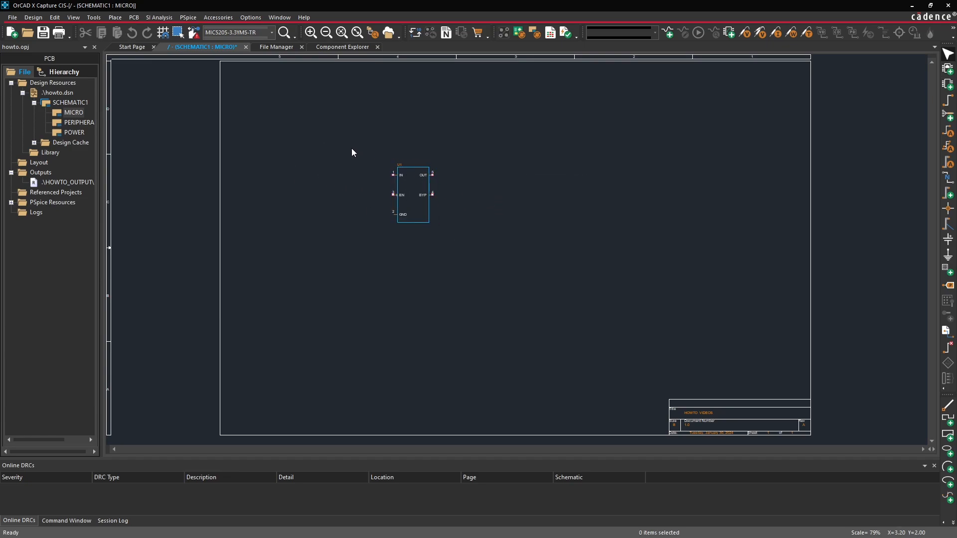
left_click_drag(347, 139, 477, 248)
middle_click_drag(625, 231, 670, 282)
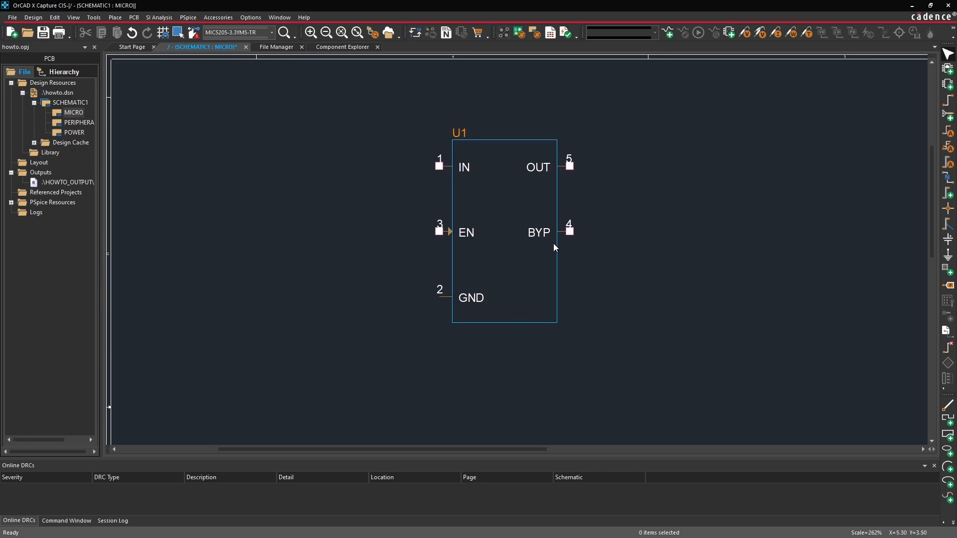
left_click(515, 219)
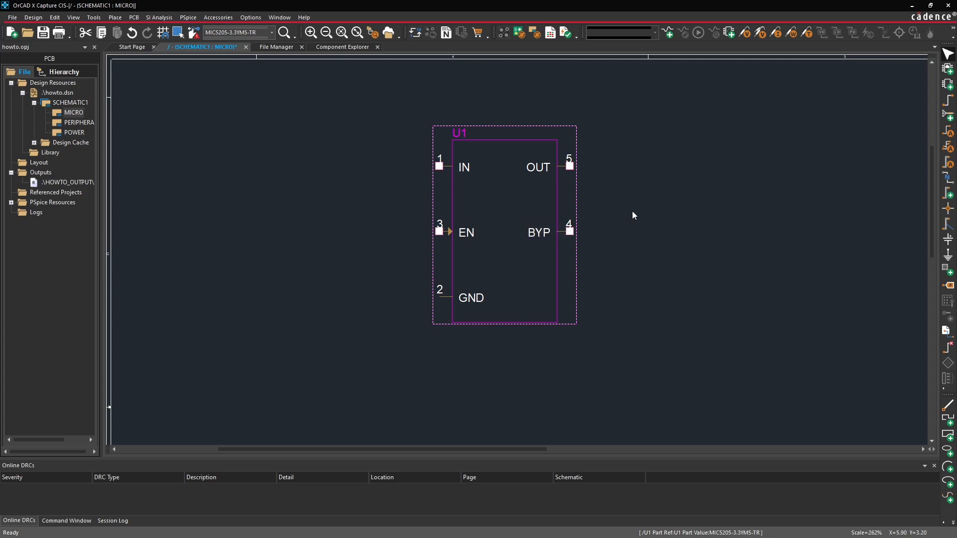
middle_click_drag(619, 222, 632, 193)
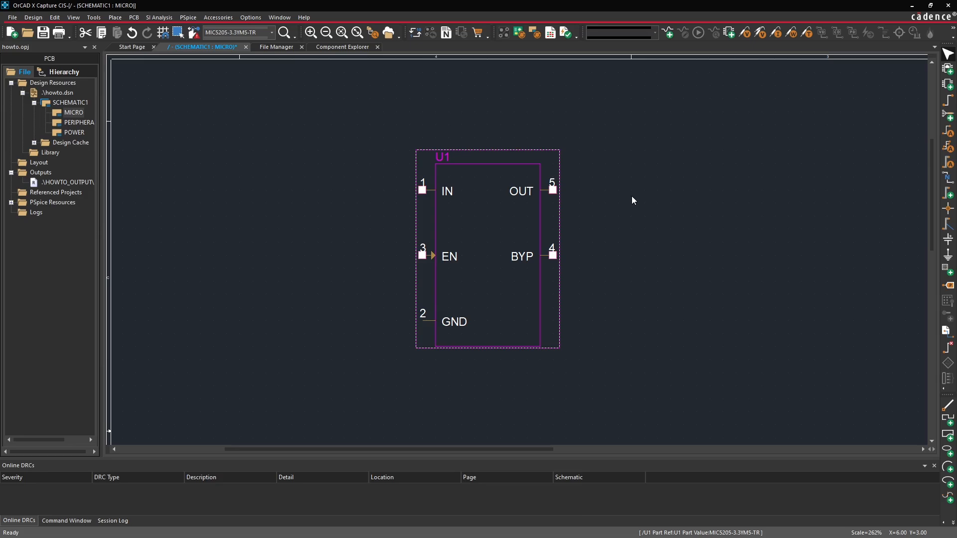
left_click(632, 196)
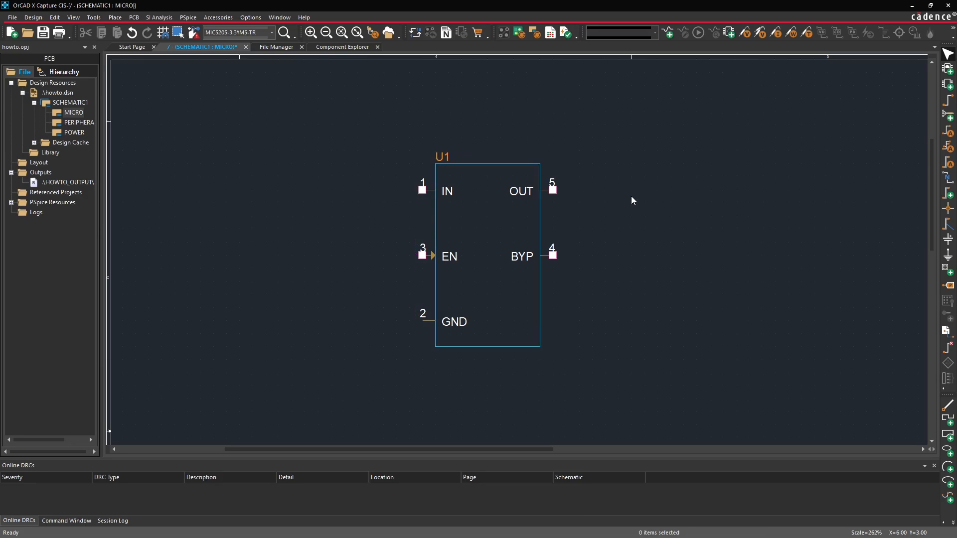
Reopen CDN-DEMO-0002 from the Component Explorer, check its manufacturer part number list, and close it without saving
left_click(351, 48)
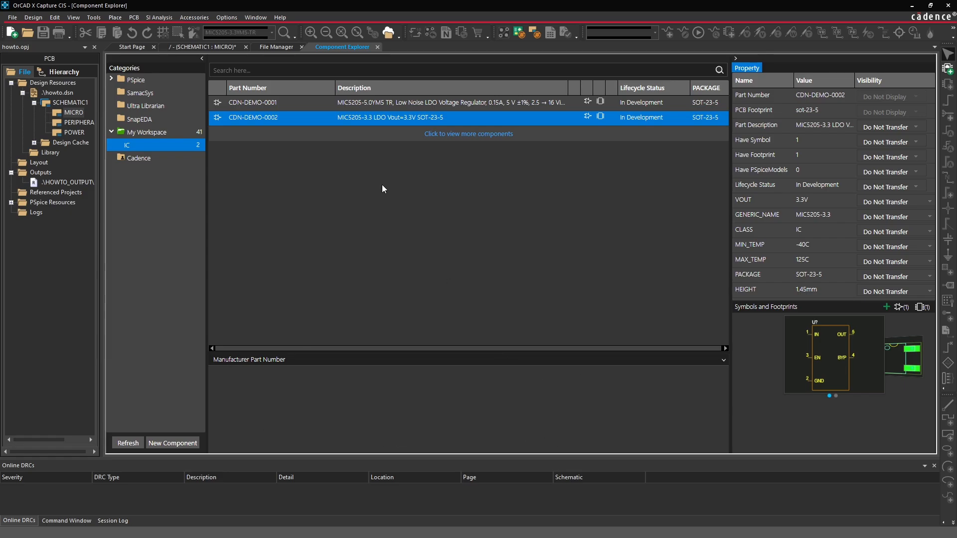
right_click(357, 118)
left_click(360, 139)
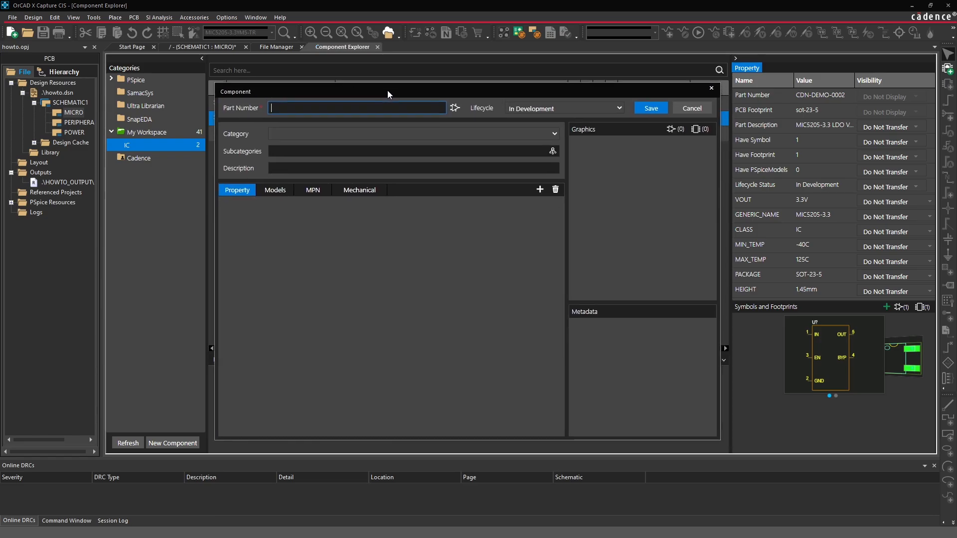
left_click(315, 188)
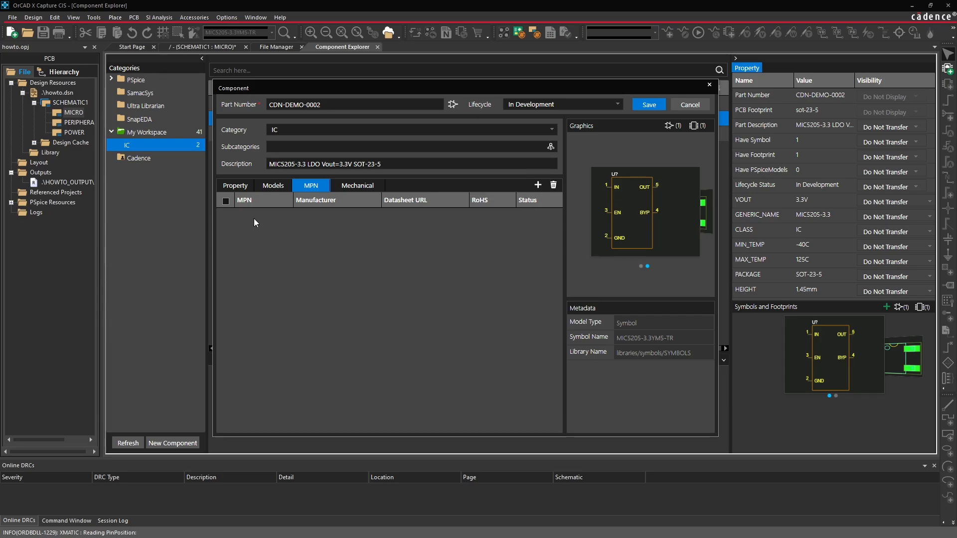
left_click(684, 107)
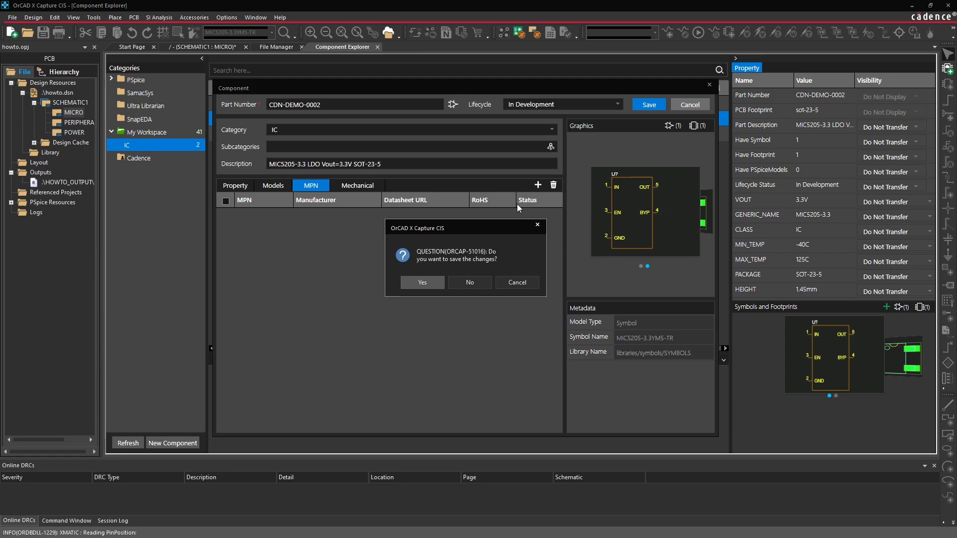
left_click(469, 280)
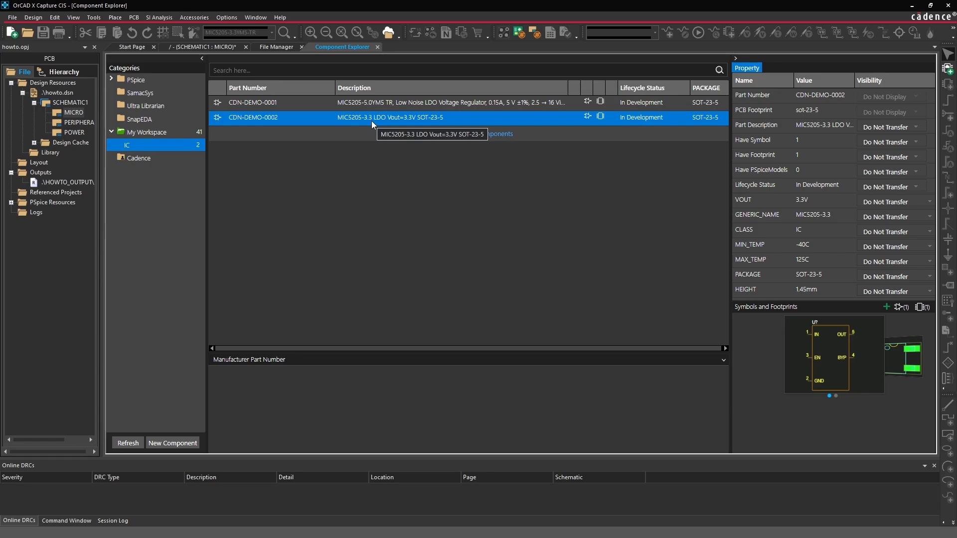
Search the SamacSys library for mic5205-3.3 and choose Microchip's MIC5205-3.3YM5_TR for linking to a part
left_click(144, 96)
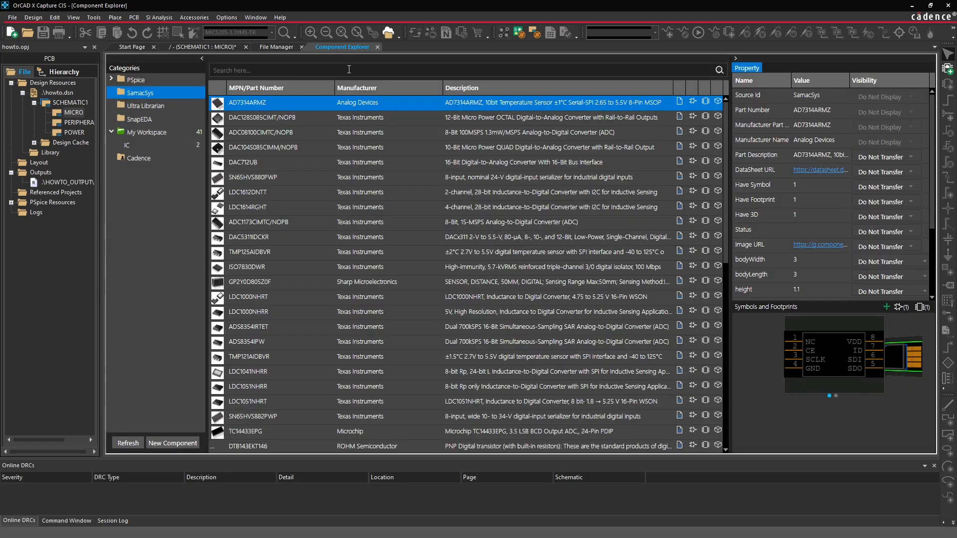
left_click(349, 70)
type("mic5205")
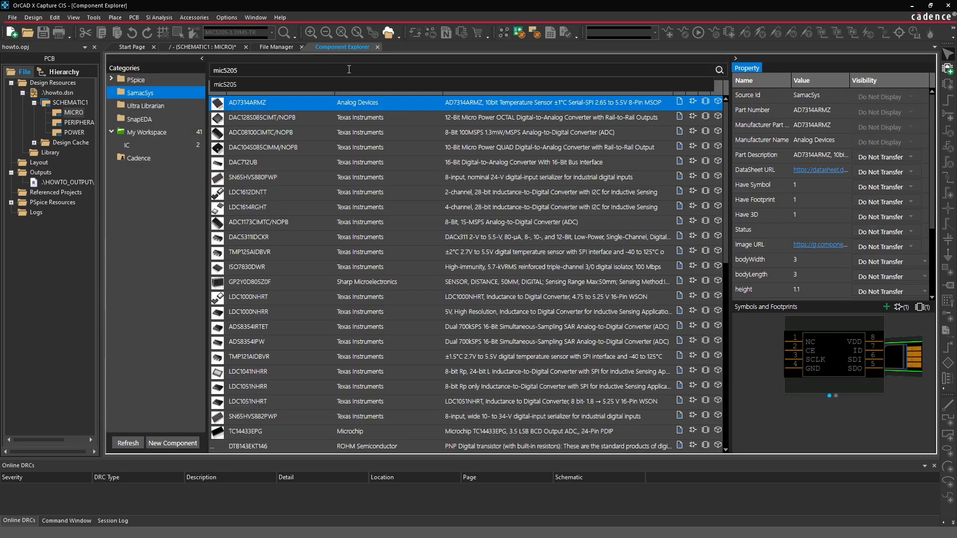
type("-3.3")
key("Return")
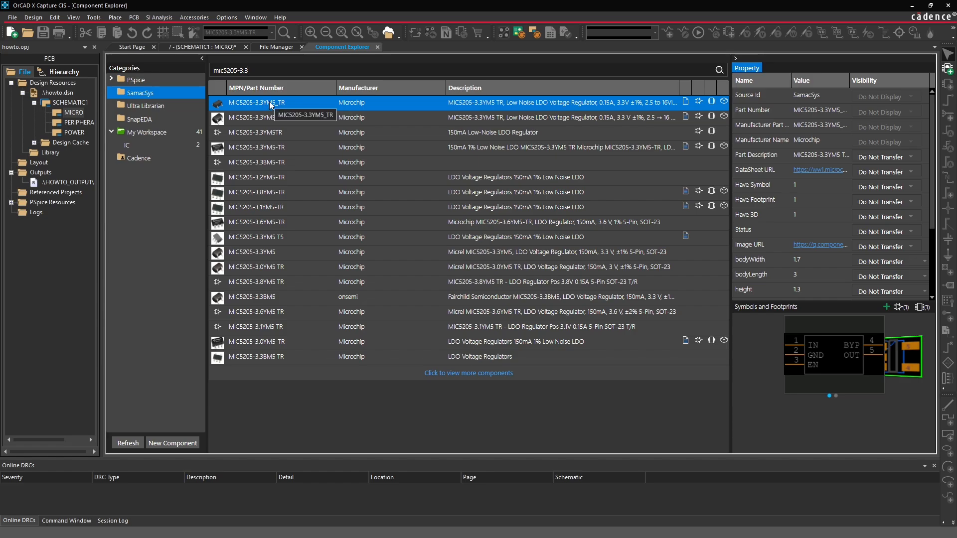
right_click(459, 106)
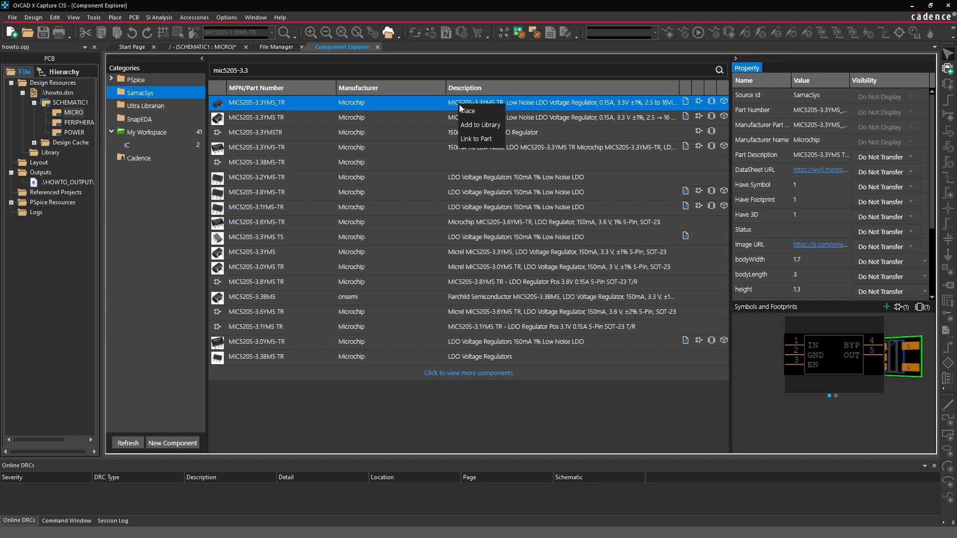
left_click(481, 141)
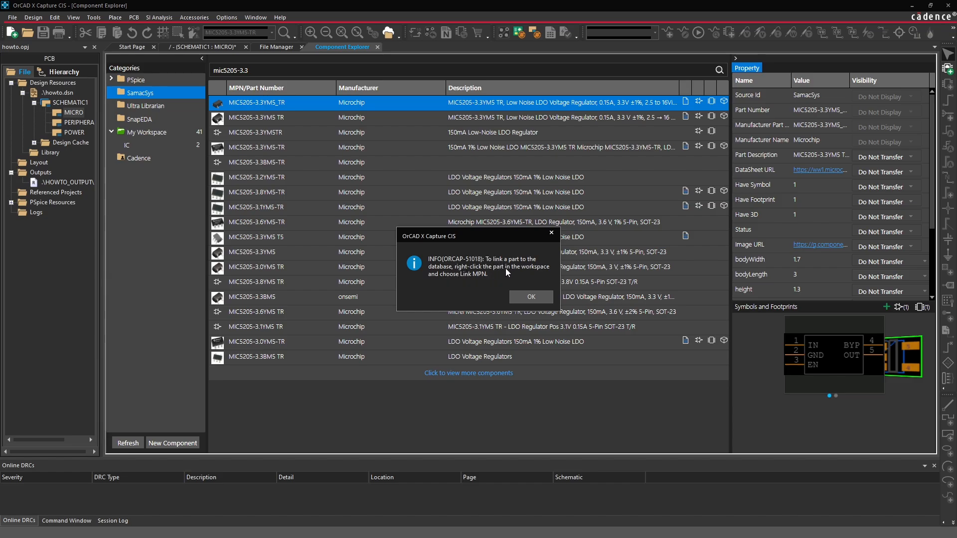
left_click(531, 297)
Link the chosen MIC5205-3.3YM5_TR manufacturer part number to CDN-DEMO-0002 in the workspace IC category and save it
left_click(158, 146)
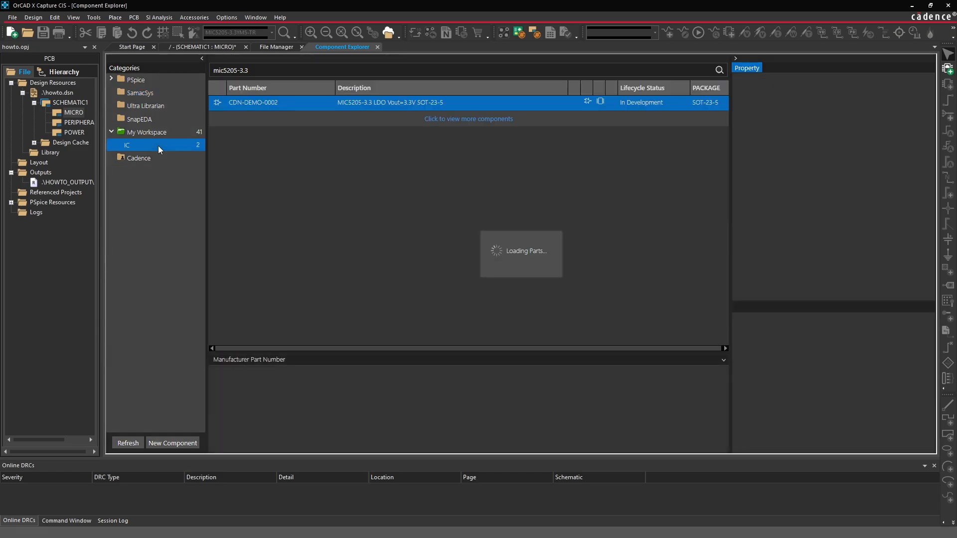
right_click(297, 105)
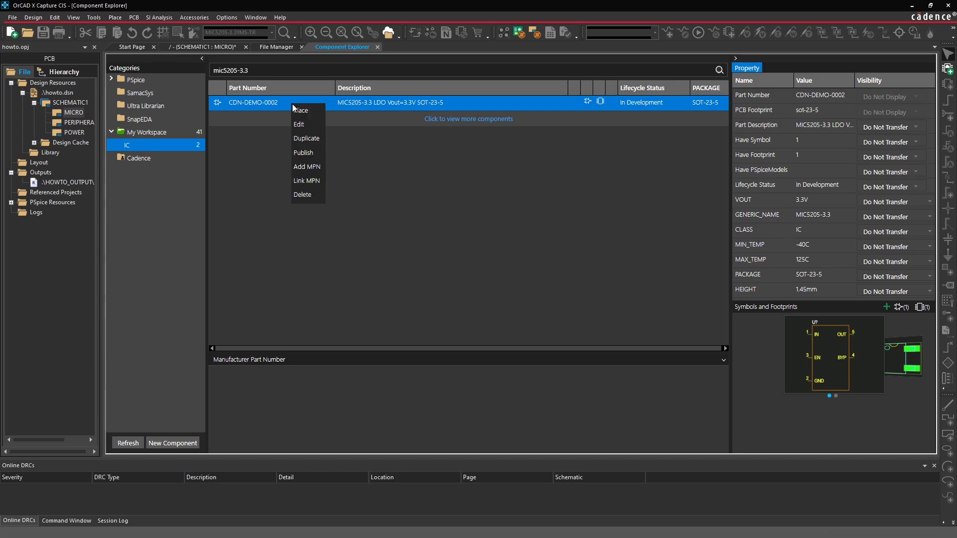
left_click(309, 182)
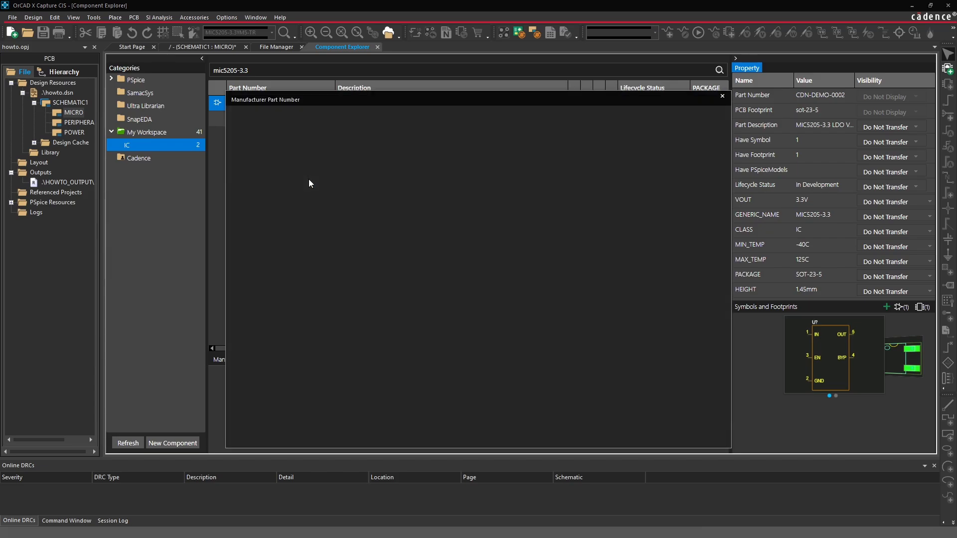
left_click_drag(337, 105, 326, 85)
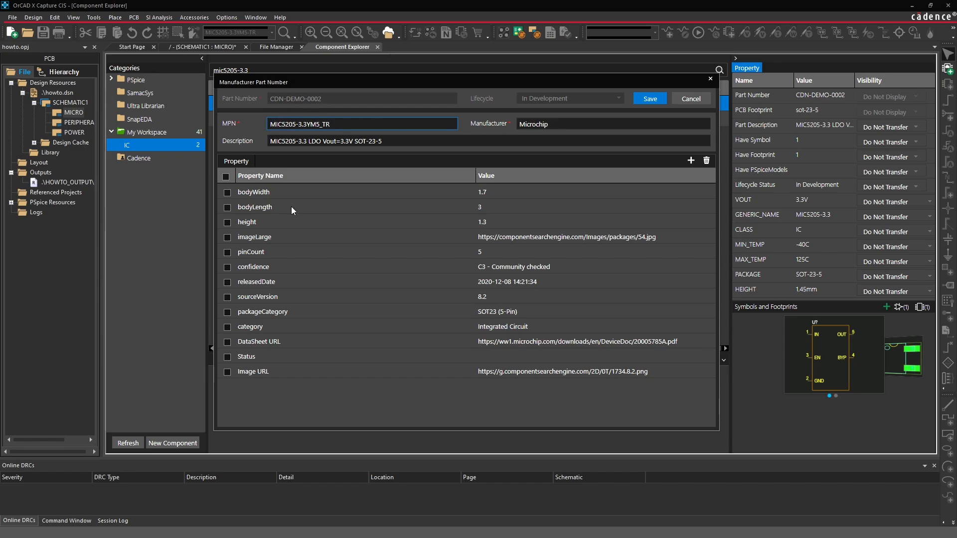
left_click(653, 100)
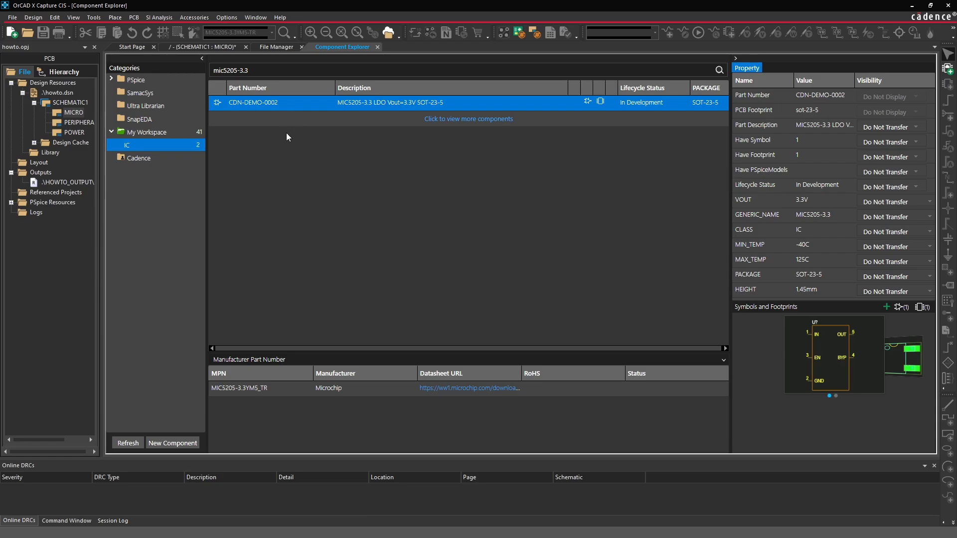
Delete the existing U1 part from the MICRO schematic page
left_click(220, 47)
left_click(499, 239)
key("Delete")
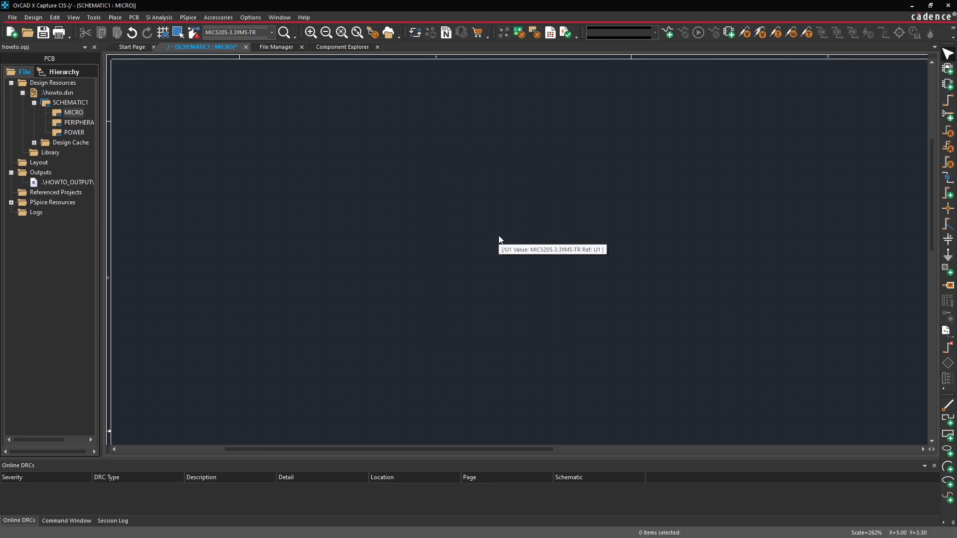
scroll(423, 164, "down", 2)
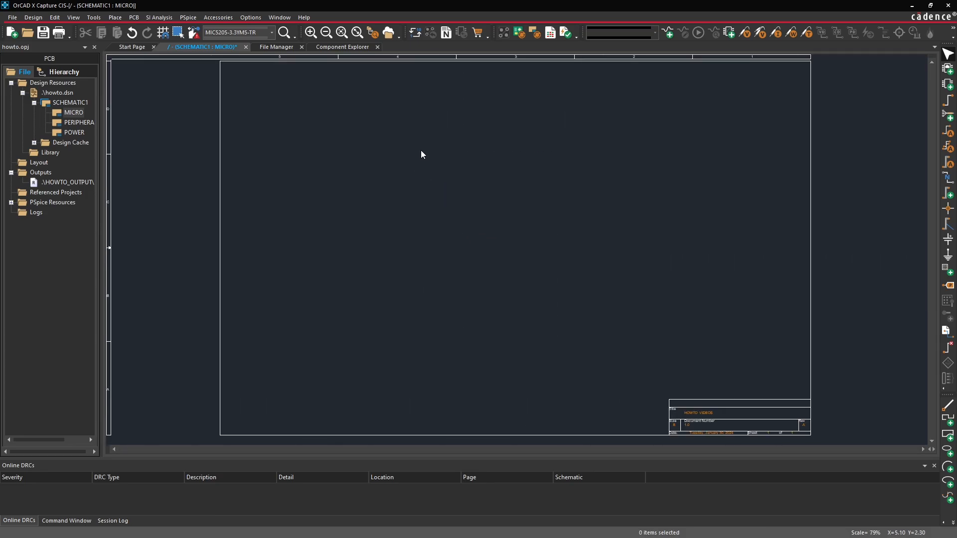
Place one CDN-DEMO-0002 part near the middle of the MICRO page using its linked manufacturer part number MIC5205-3.3YM5_TR
left_click(340, 47)
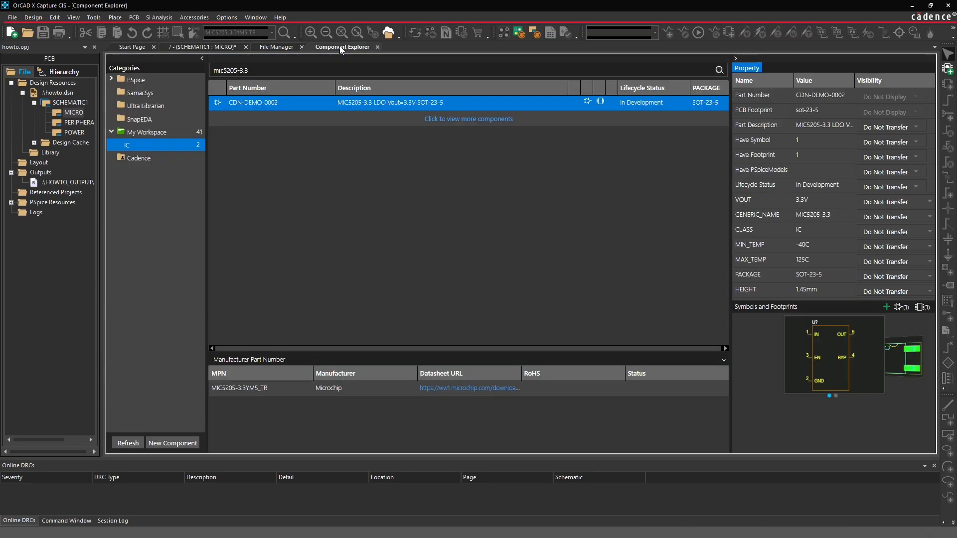
right_click(288, 107)
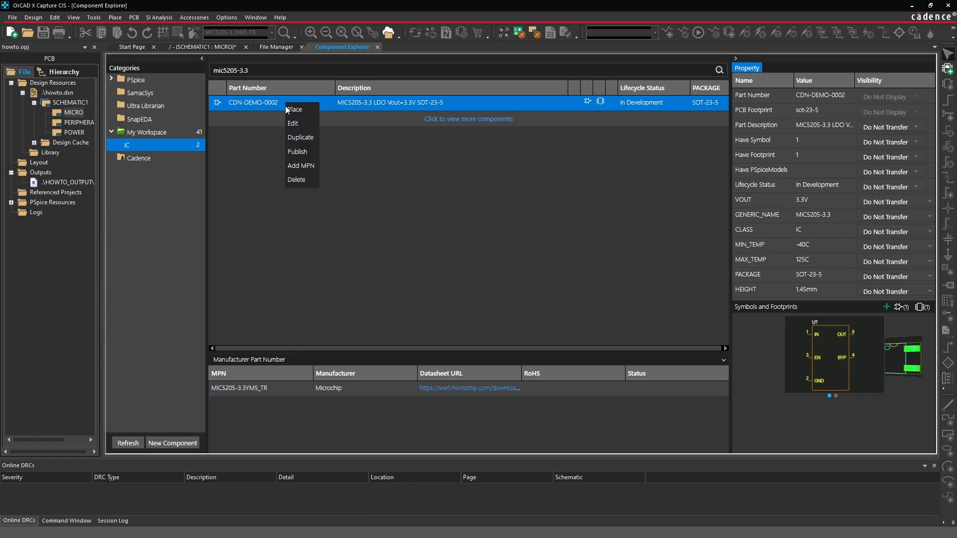
left_click(248, 151)
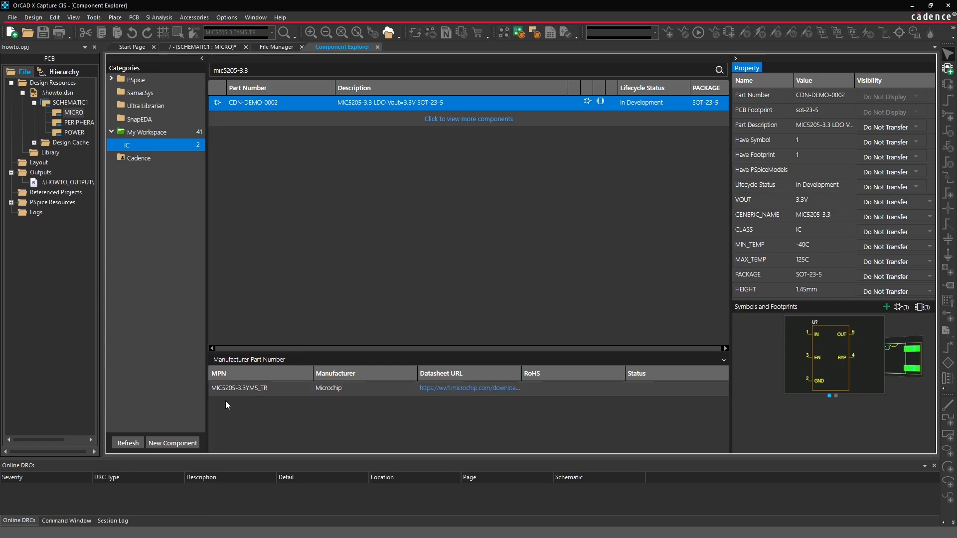
left_click(265, 391)
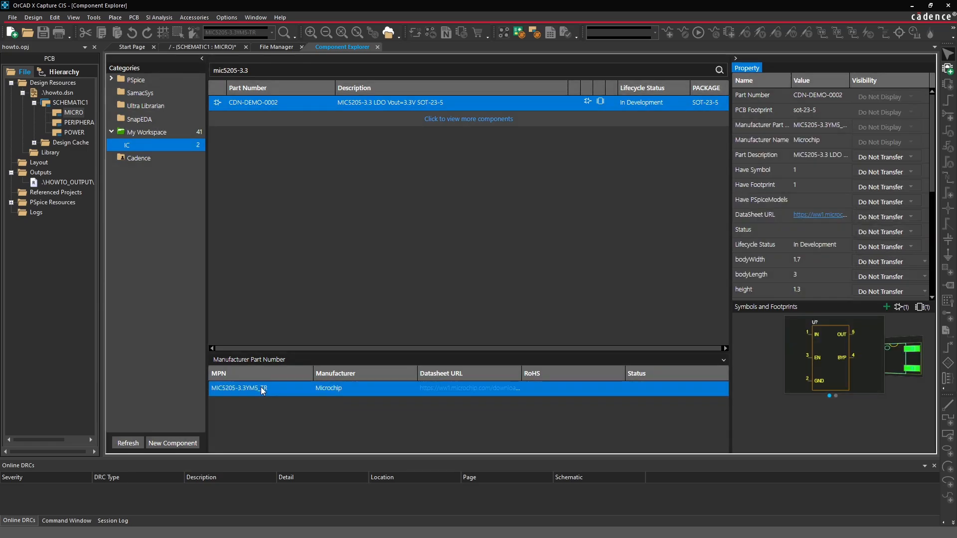
right_click(257, 388)
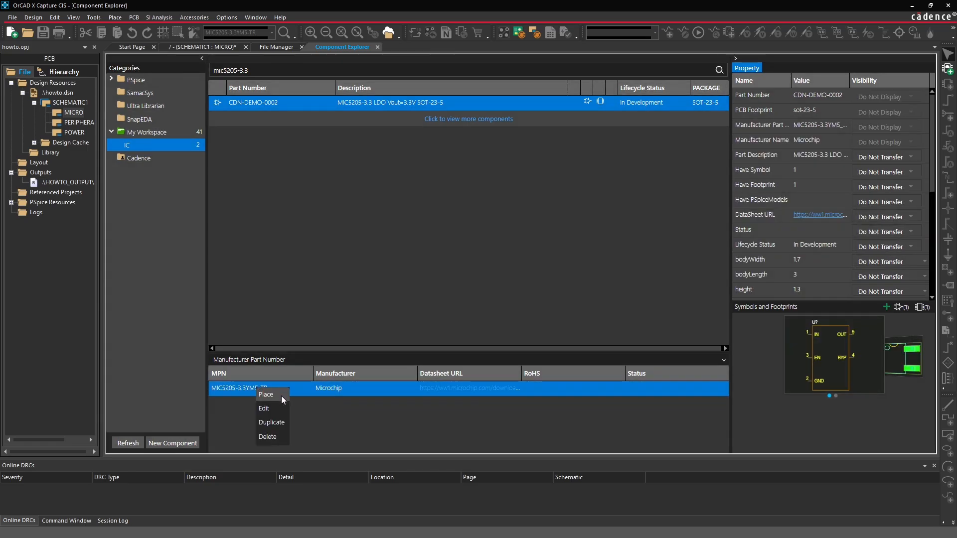
left_click(281, 396)
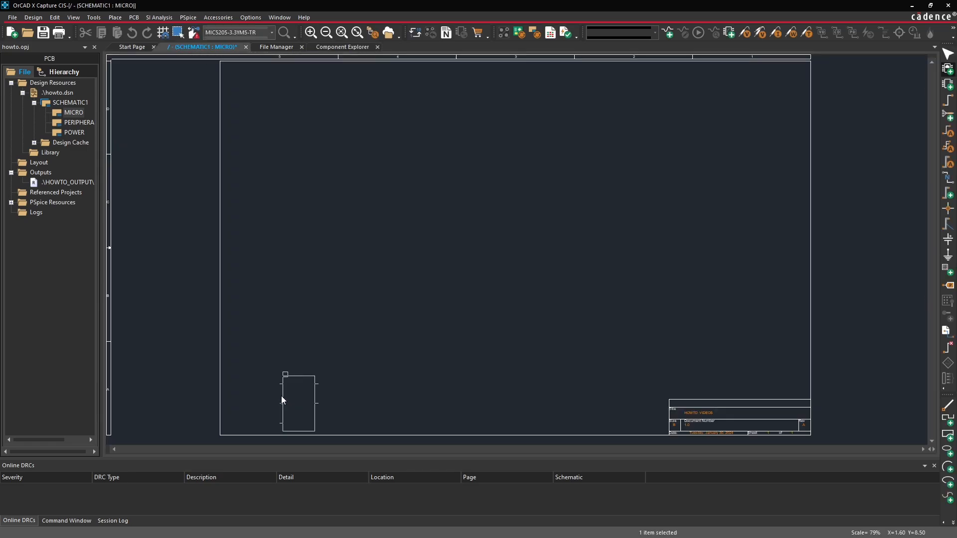
left_click(426, 205)
right_click(504, 208)
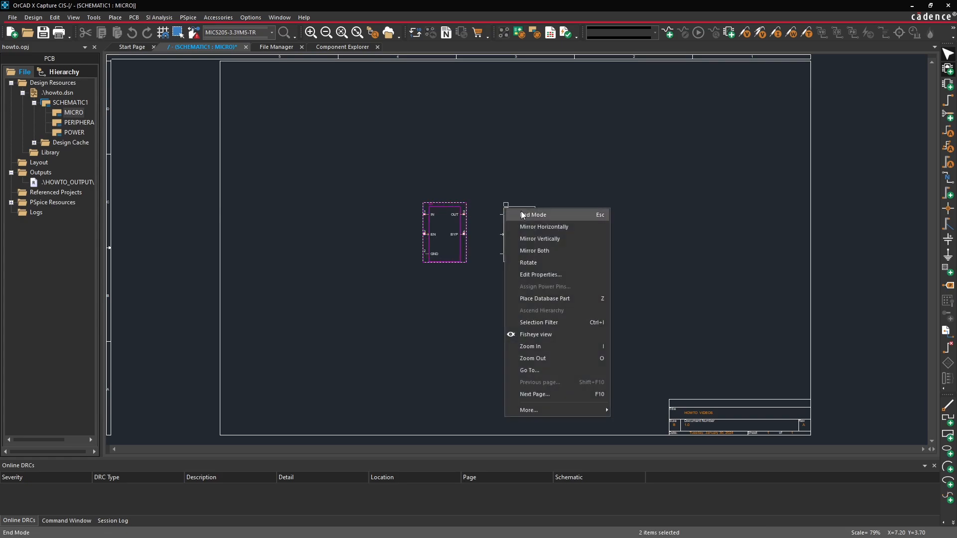
left_click(521, 214)
left_click(519, 218)
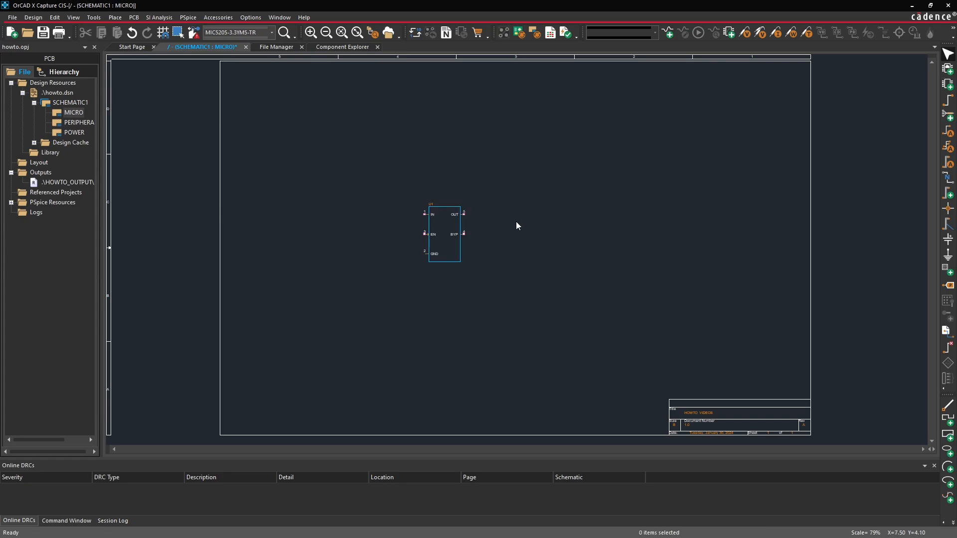
Check the newly placed regulator on the MICRO page and save the design
left_click(437, 232)
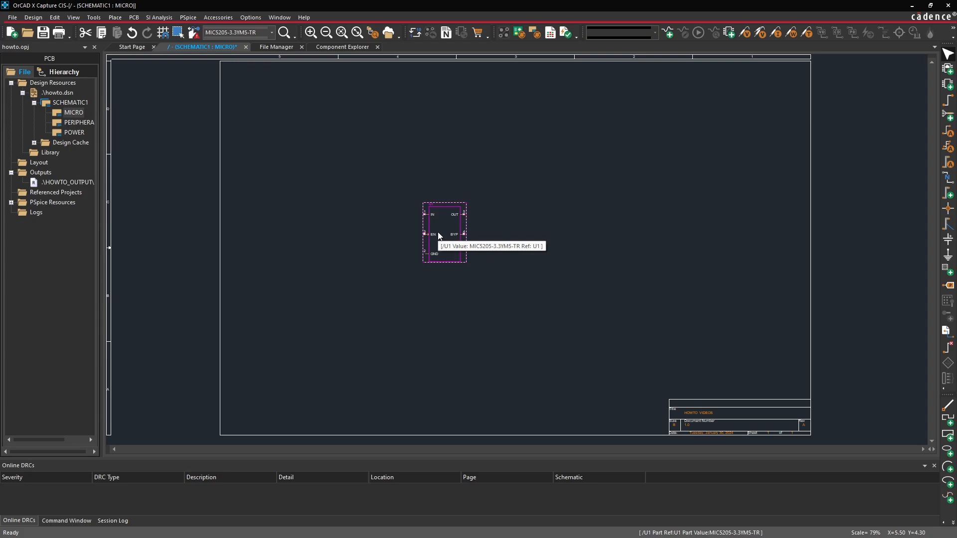
left_click(528, 233)
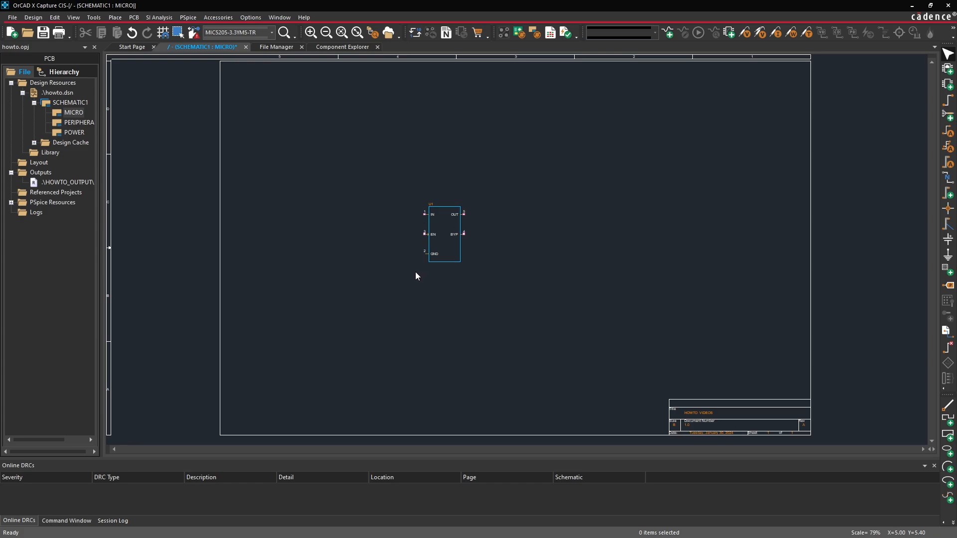
left_click(43, 32)
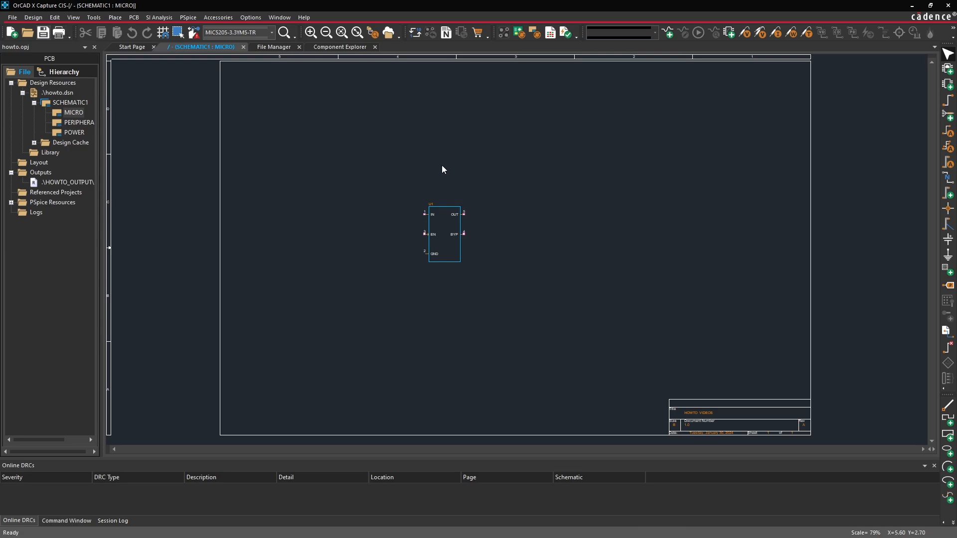
Open the Live BOM for the design, review its dashboard, and list the unique parts
left_click(68, 18)
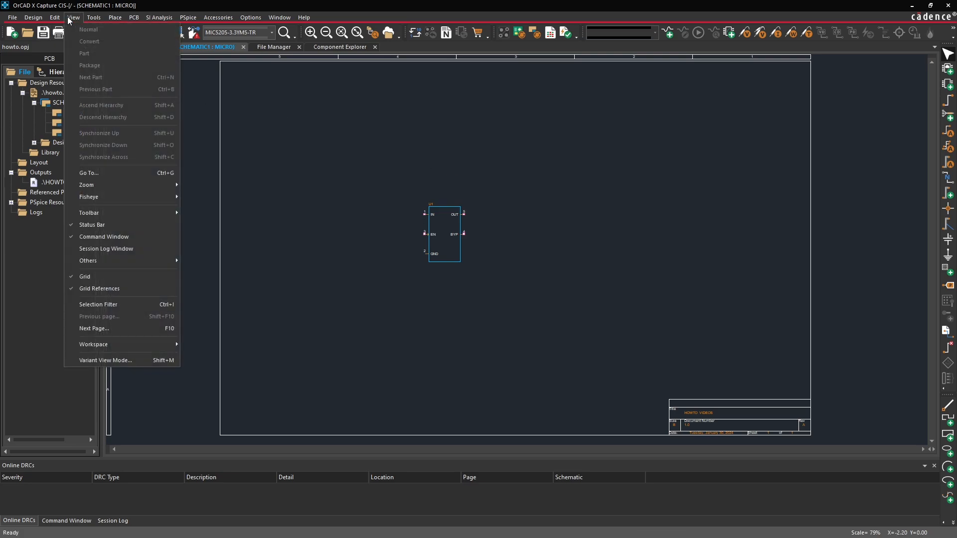
mouse_move(92, 18)
left_click(107, 144)
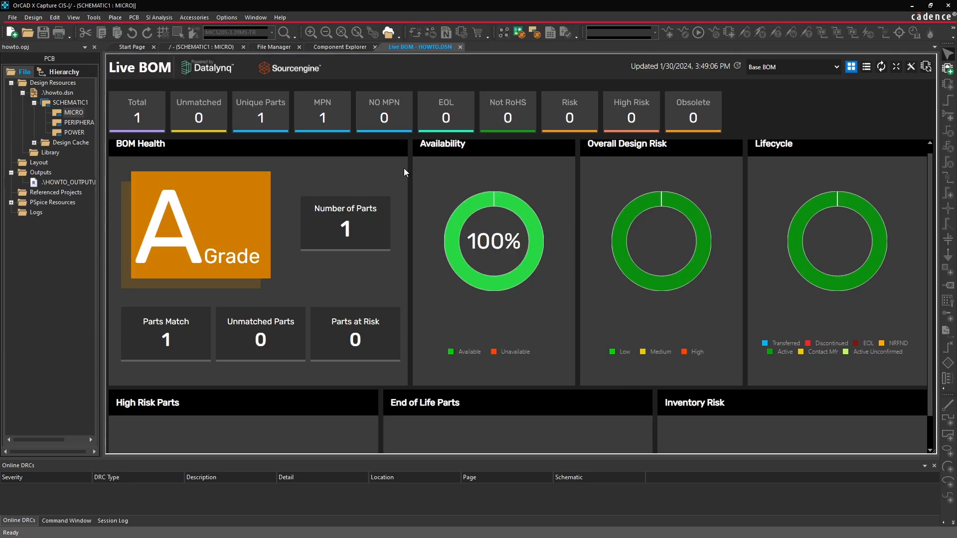
scroll(401, 170, "down", 1)
scroll(401, 169, "up", 1)
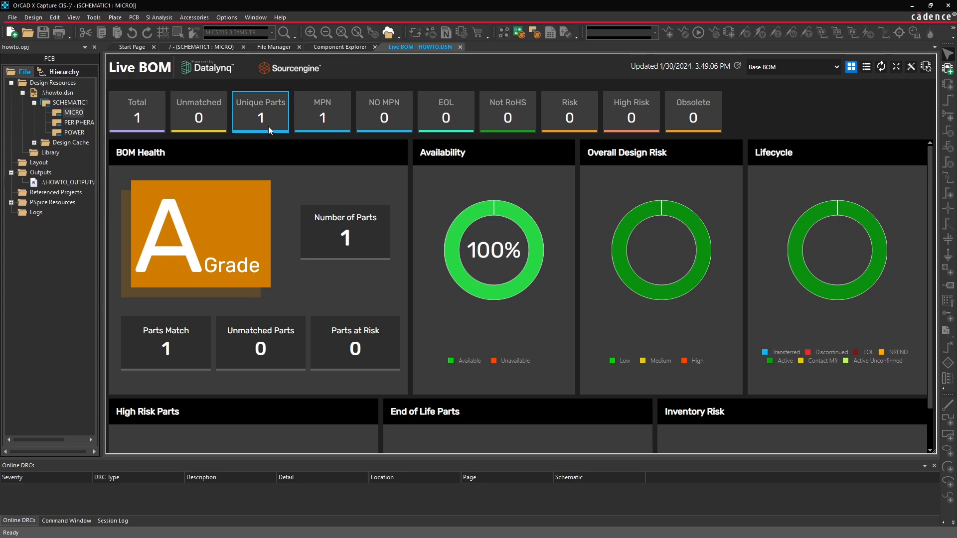
left_click(259, 115)
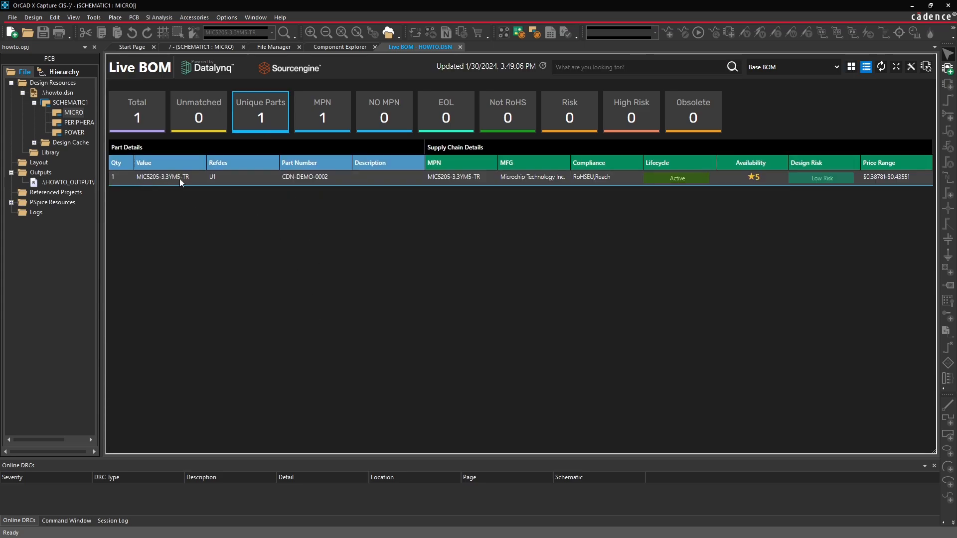
Locate U1 on the schematic from its Live BOM reference designator, and close the Live BOM after reviewing its supply chain details
left_click(212, 177)
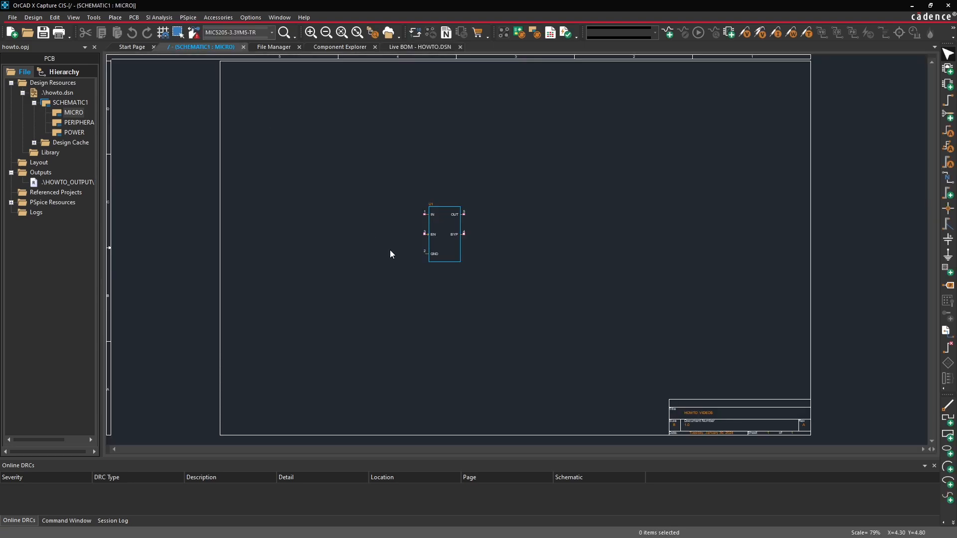
left_click_drag(383, 175, 496, 288)
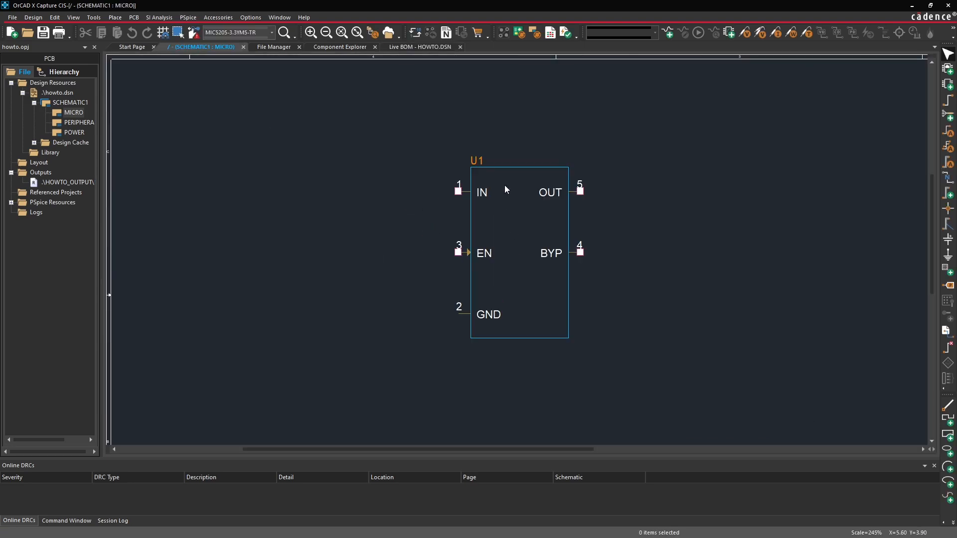
left_click(416, 47)
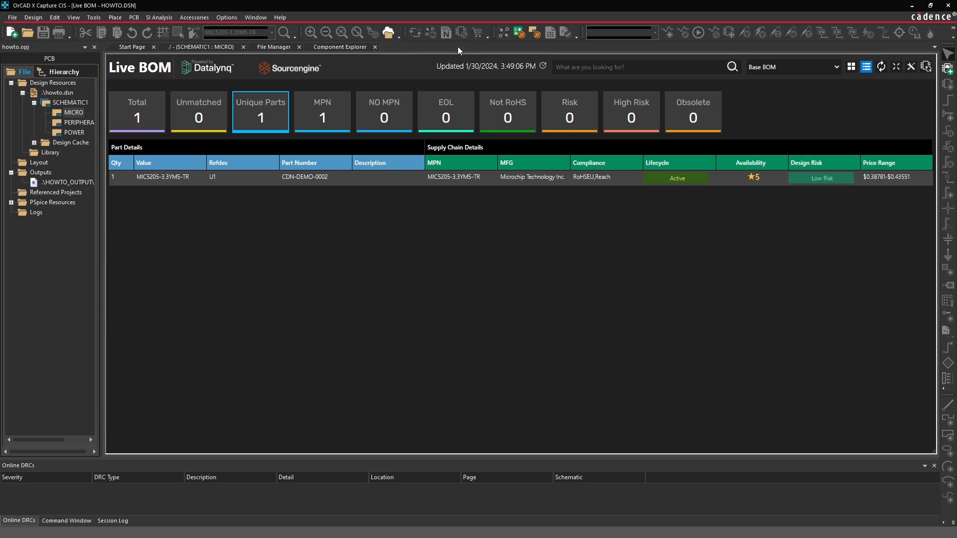
left_click(459, 47)
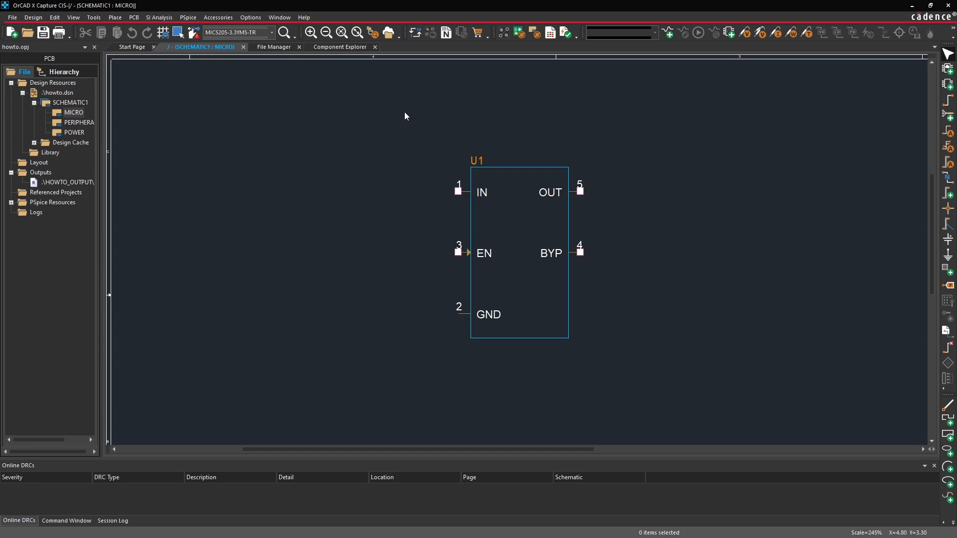
left_click_drag(409, 107, 633, 387)
left_click(652, 301)
Clear the mic5205-3.3 search in the Component Explorer and list all parts of the workspace IC category
left_click(338, 48)
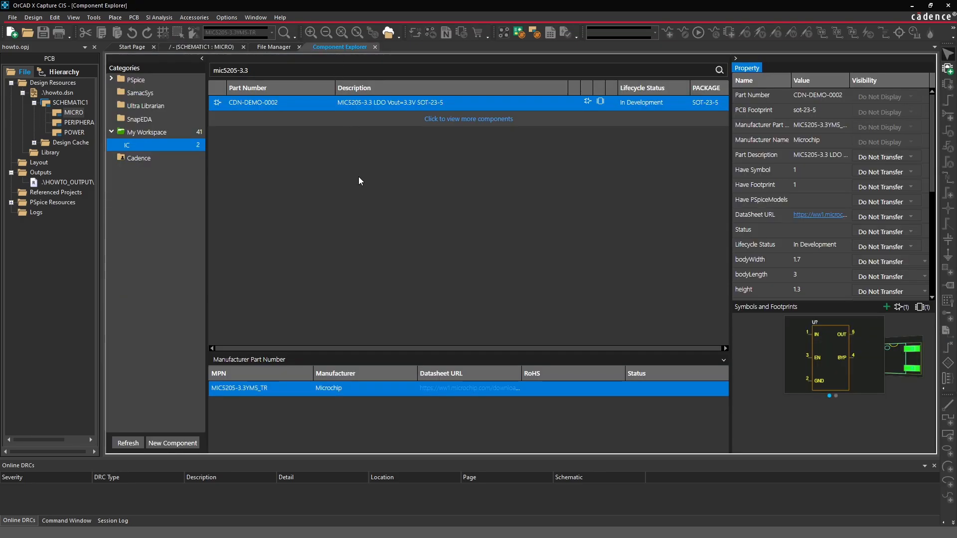
key("BackSpace")
key("BackSpace")
key("BackSpace")
key("BackSpace")
key("BackSpace")
key("BackSpace")
key("BackSpace")
key("BackSpace")
key("BackSpace")
key("BackSpace")
key("BackSpace")
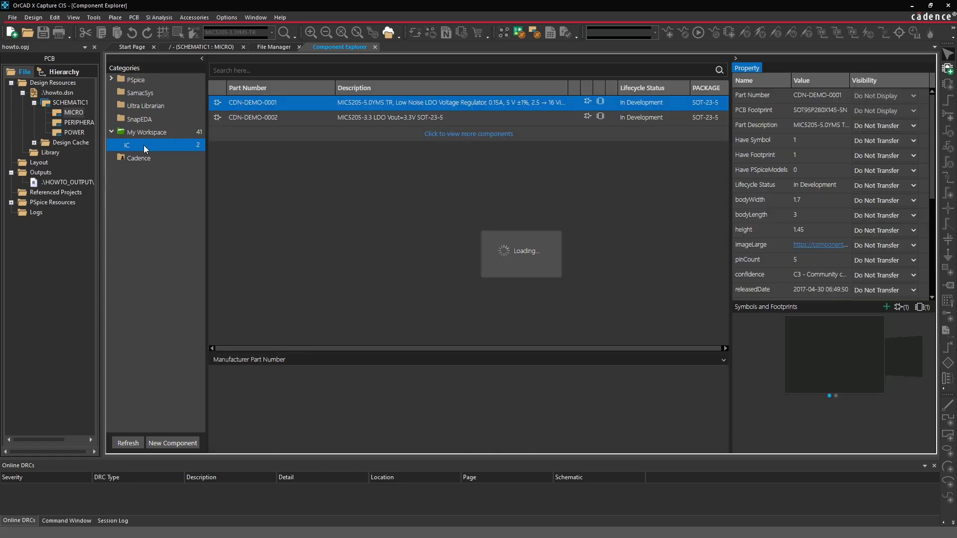
Start a new component in the workspace IC category with the part number CDN-DEMO-0003
right_click(145, 148)
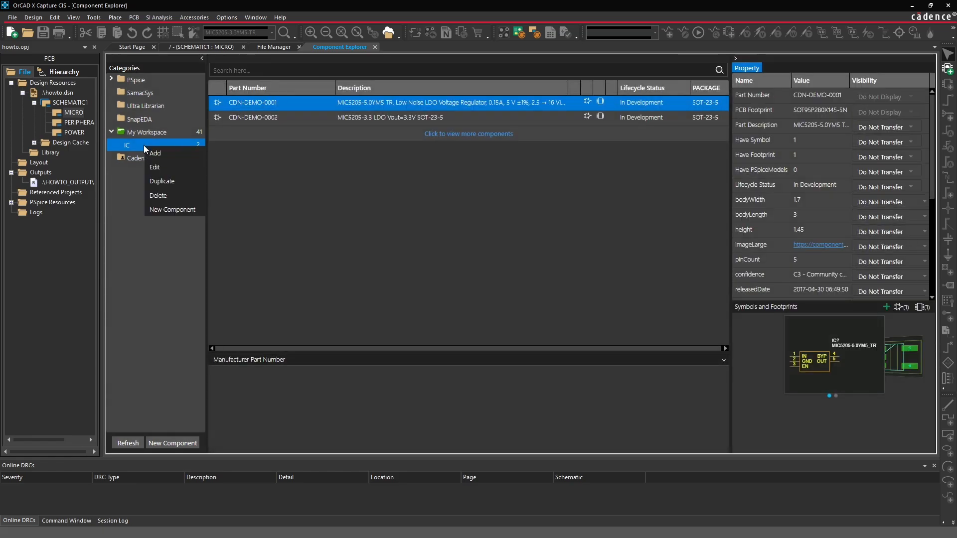
left_click(179, 210)
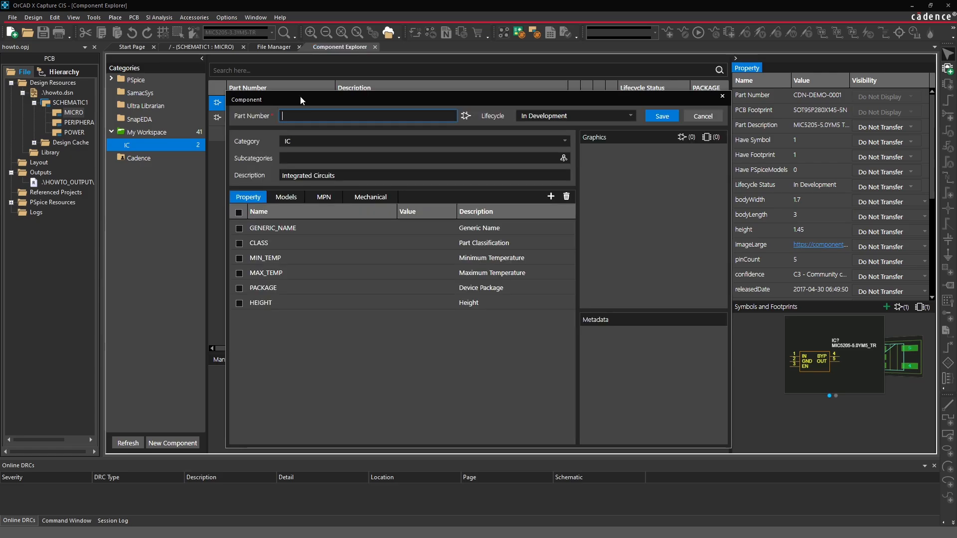
left_click_drag(360, 97, 355, 133)
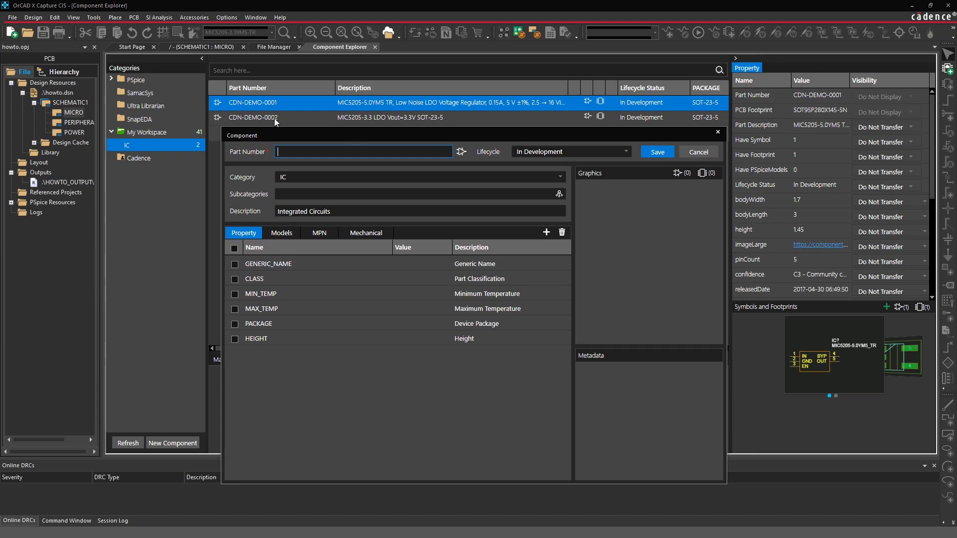
type("CDN-DEMO-0003")
left_click_drag(372, 136, 371, 81)
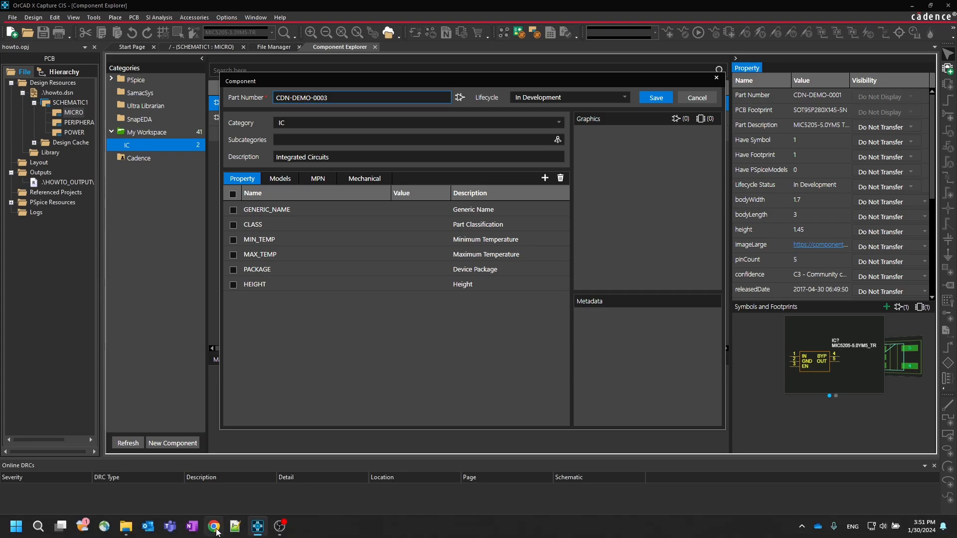
Switch to the Chrome browser and open digikey.com
left_click(214, 532)
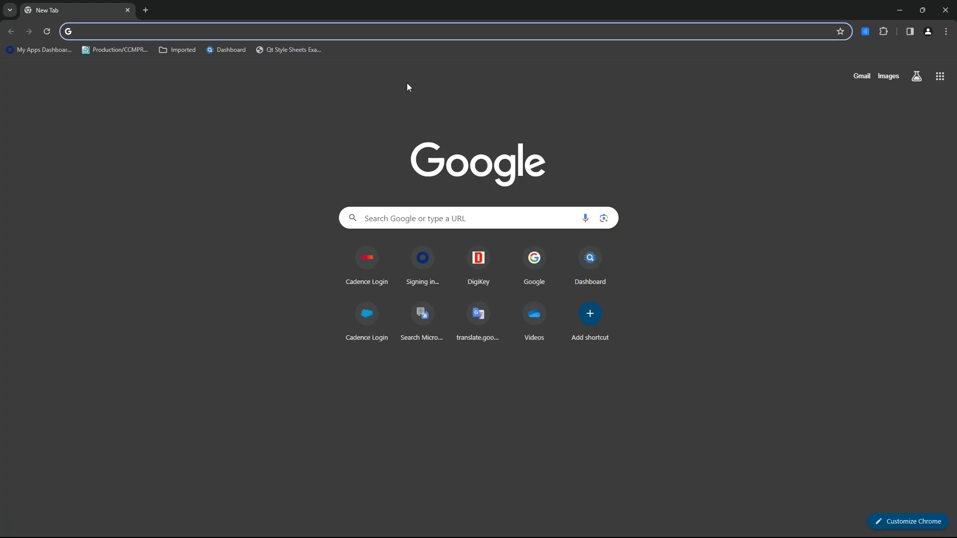
type("digikey.com")
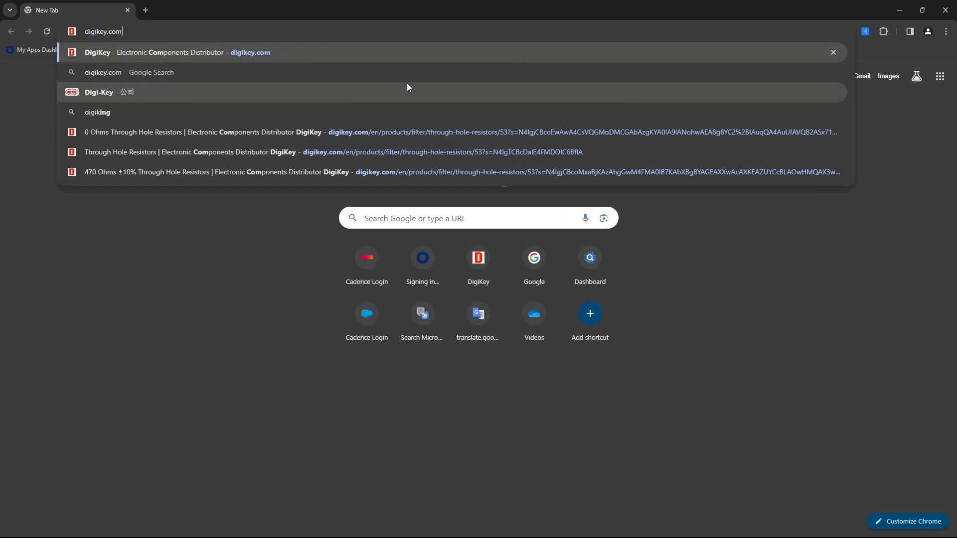
key("Return")
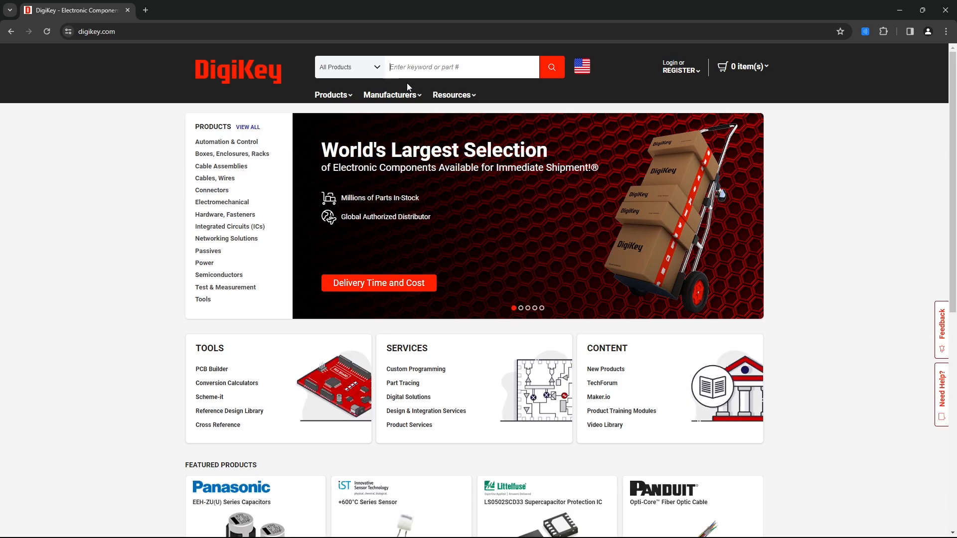
Search DigiKey for ap3012, open the datasheet of the AP3012KTR-G1 voltage regulator, and close the product page
left_click(417, 74)
type("ap3012")
key("Return")
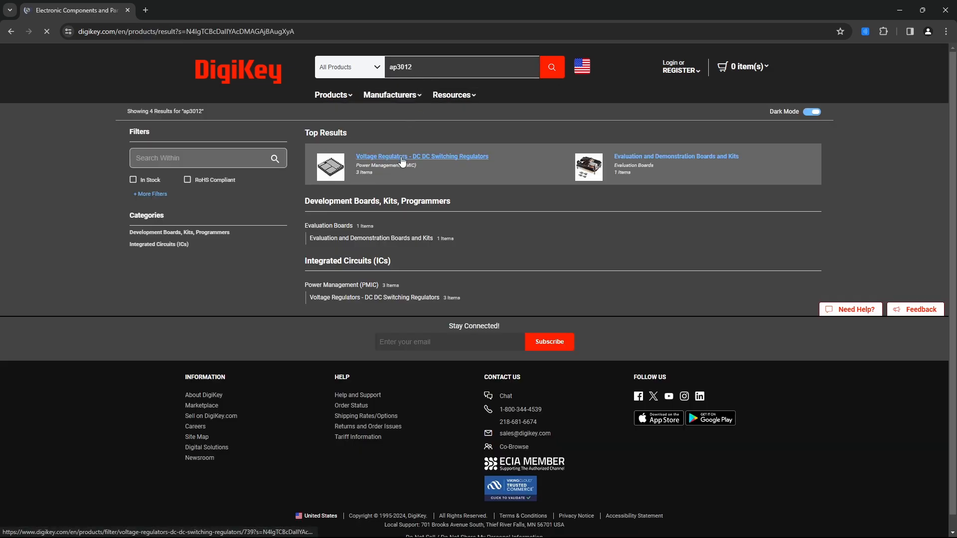
left_click(402, 161)
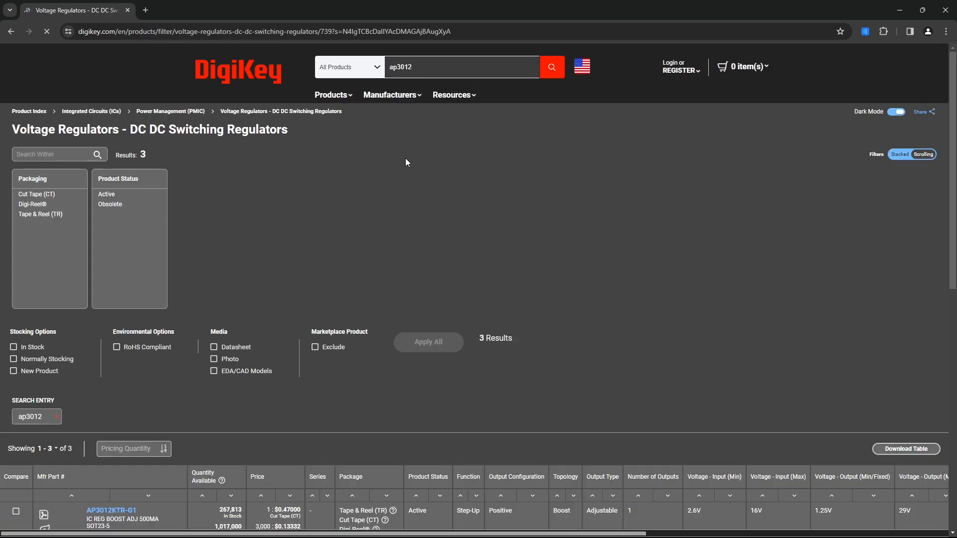
scroll(375, 234, "down", 3)
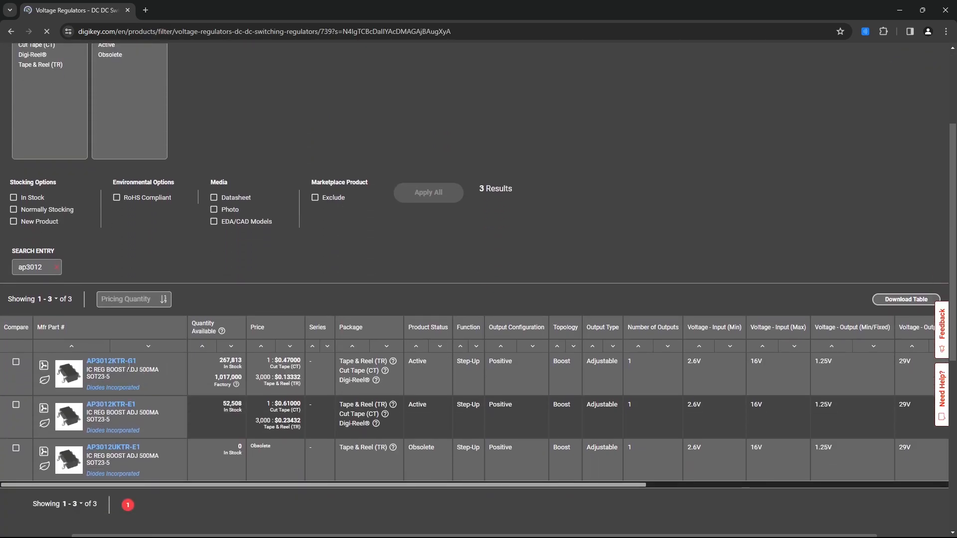
left_click(127, 362)
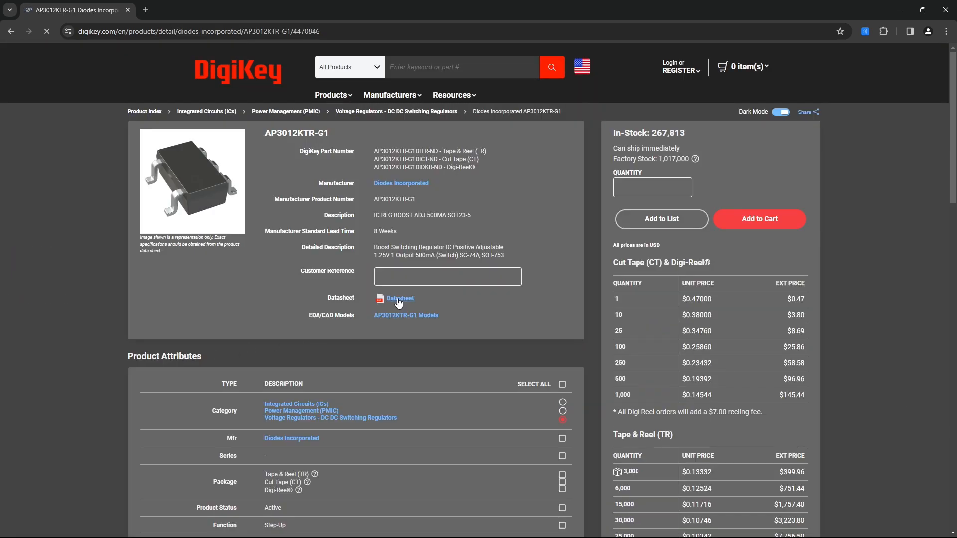
left_click(398, 299)
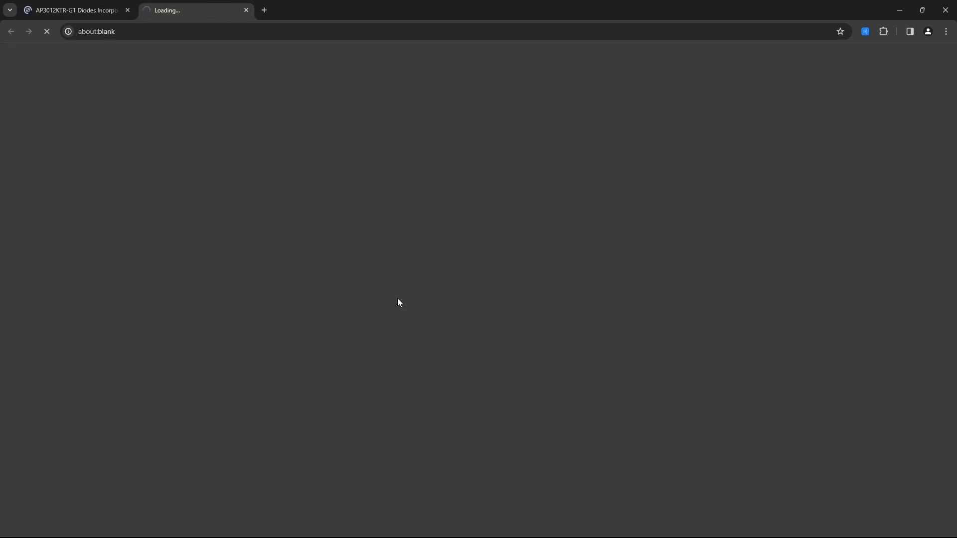
middle_click(103, 9)
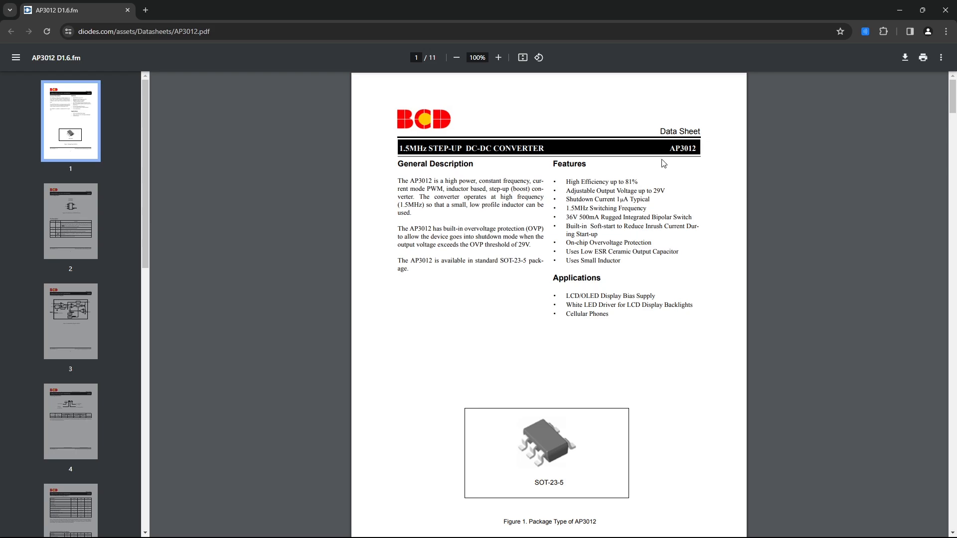
Copy the datasheet title "1.5MHz STEP-UP DC-DC CONVERTER" into the new component's description in OrCAD X Capture CIS
left_click_drag(544, 150, 401, 147)
key("ctrl+c")
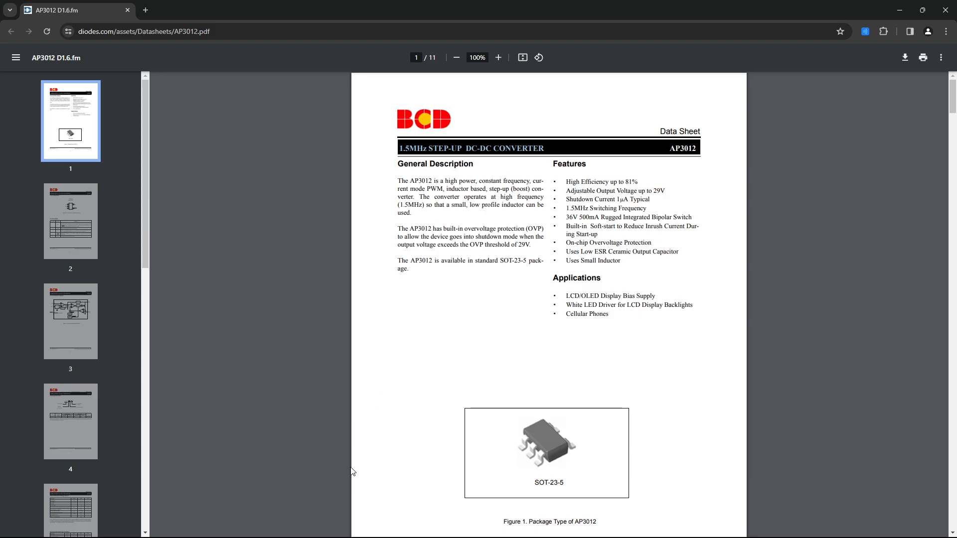
key("alt+Tab")
left_click(359, 156)
key("ctrl+a")
key("ctrl+v")
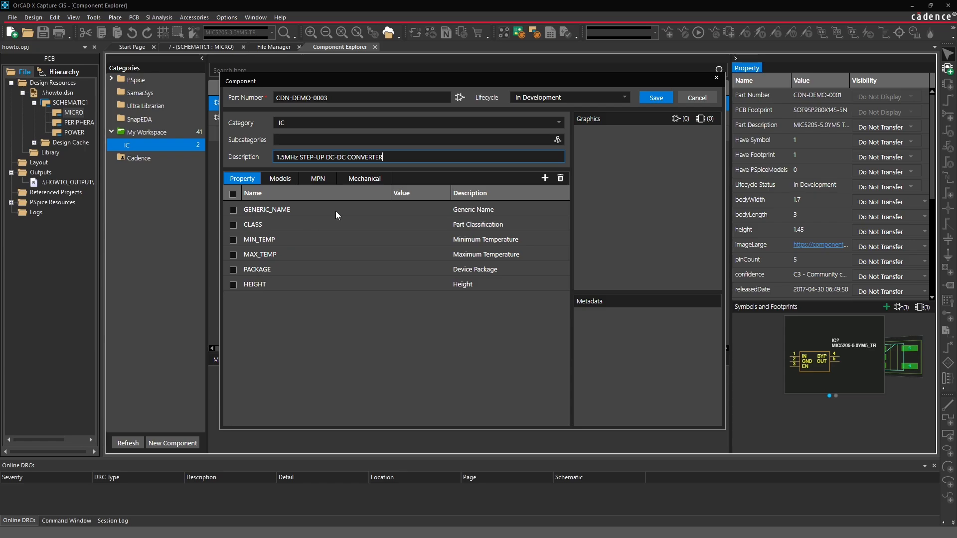
Set the component's GENERIC_NAME property to AP3012 and its CLASS property to IC
left_click(396, 208)
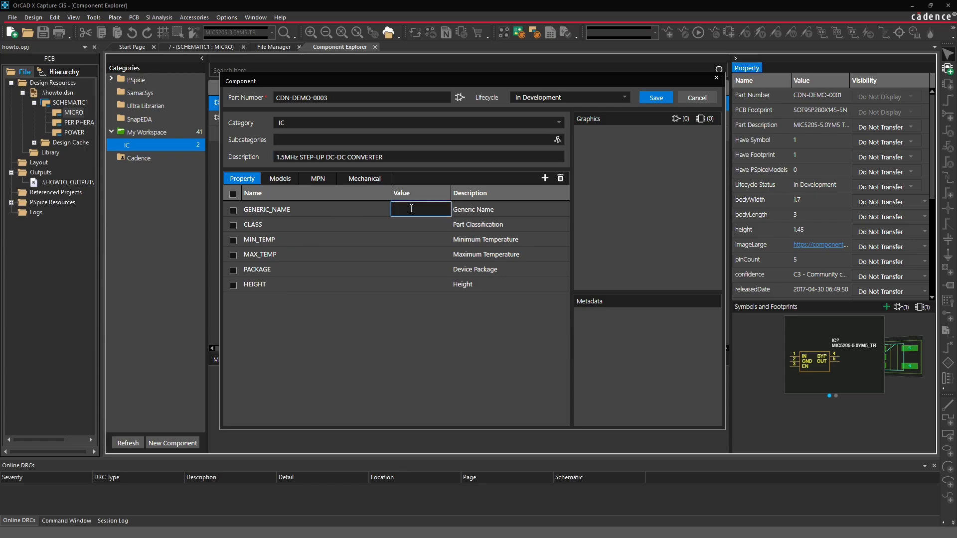
type("AP3012")
left_click(411, 226)
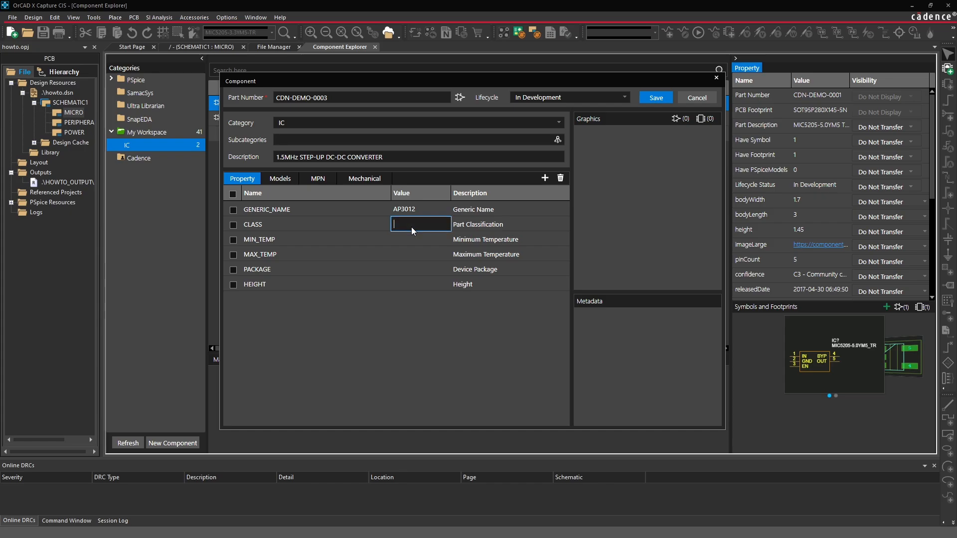
type("IC")
Switch to the AP3012 datasheet in Chrome and find the recommended operating temperature limits for the MIN_TEMP and MAX_TEMP properties
double_click(408, 236)
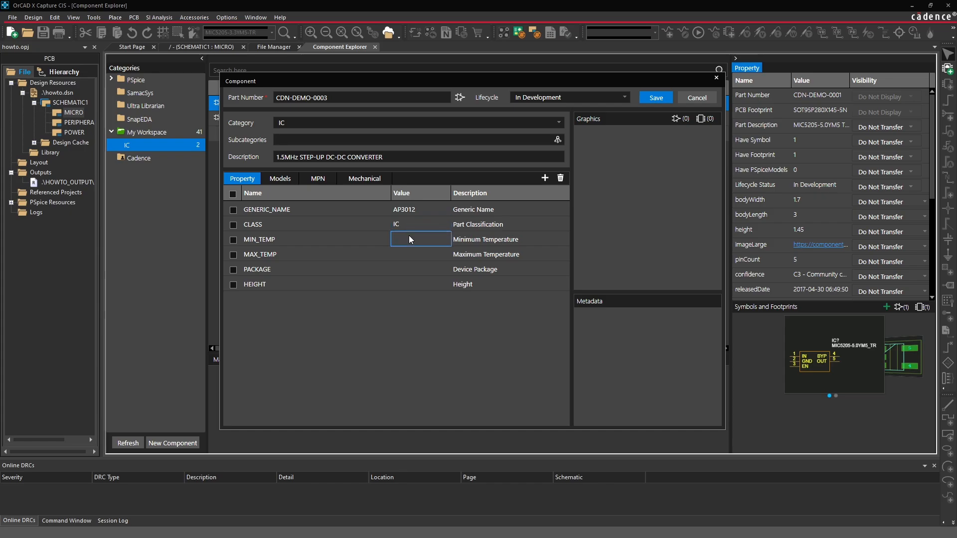
key("alt+Tab")
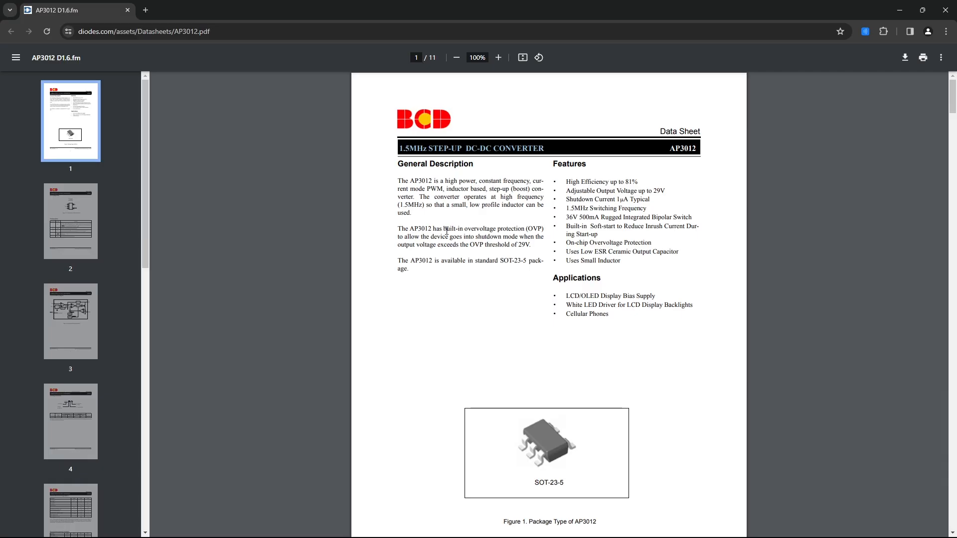
scroll(551, 217, "down", 5)
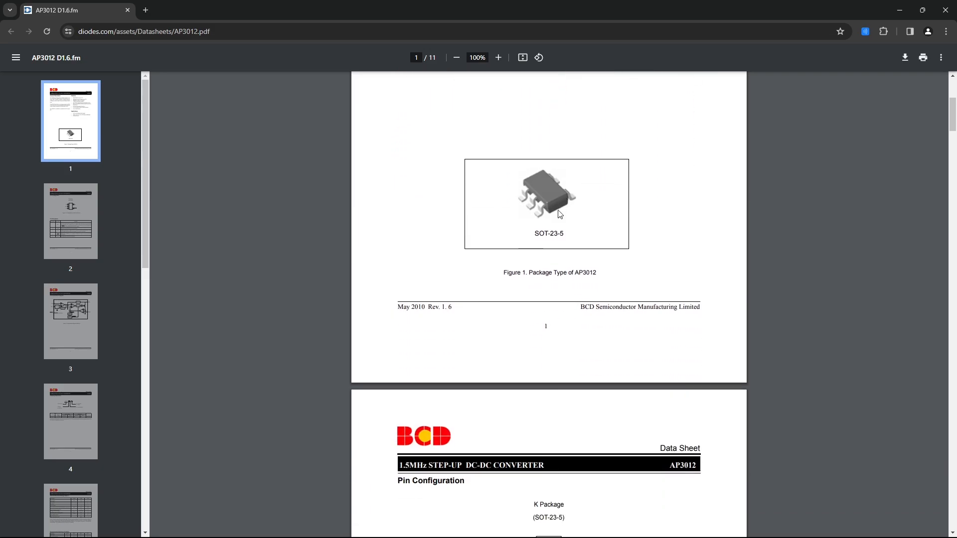
scroll(560, 214, "down", 15)
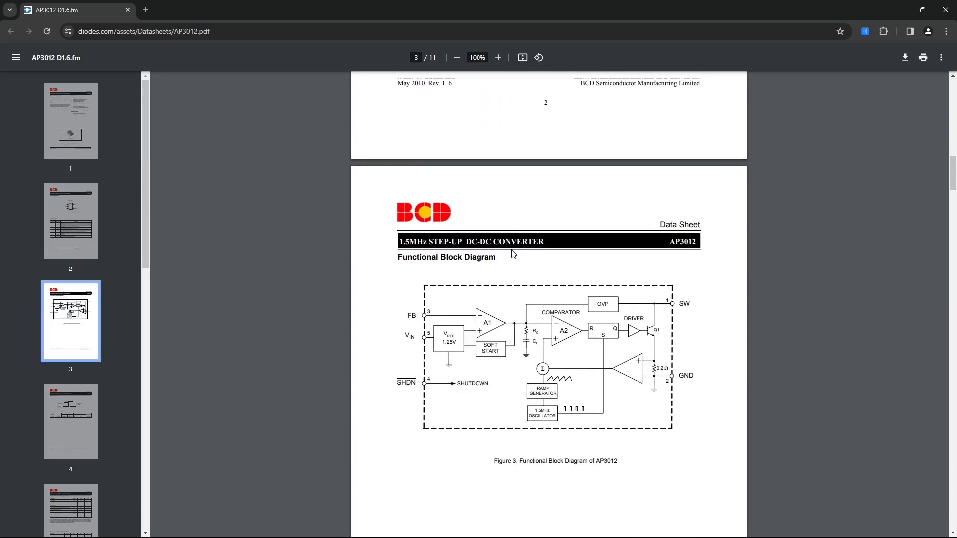
scroll(513, 254, "down", 18)
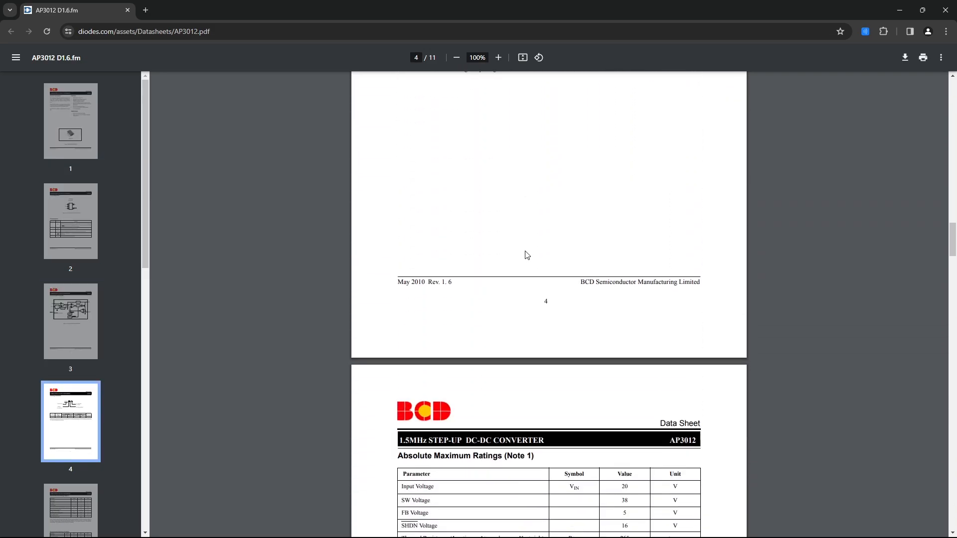
scroll(527, 255, "down", 5)
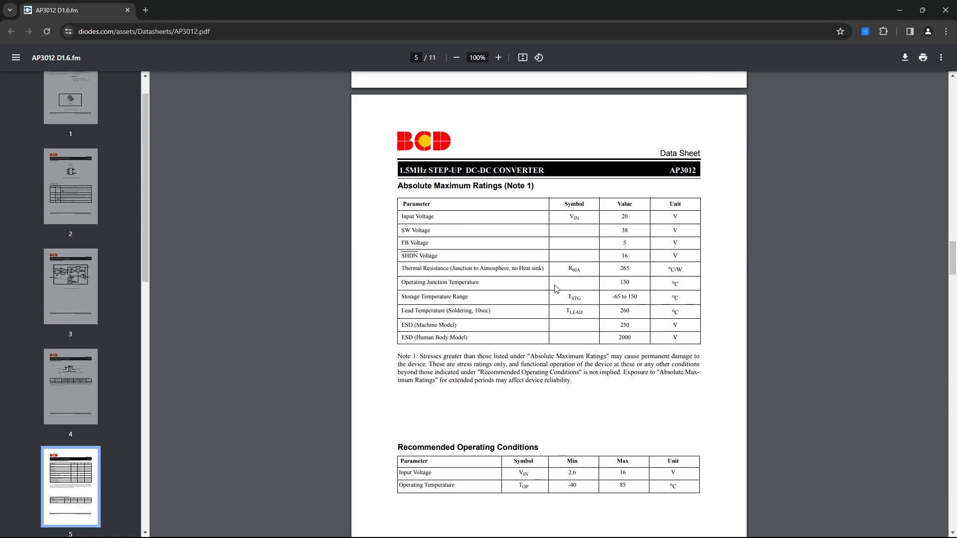
scroll(514, 293, "down", 1)
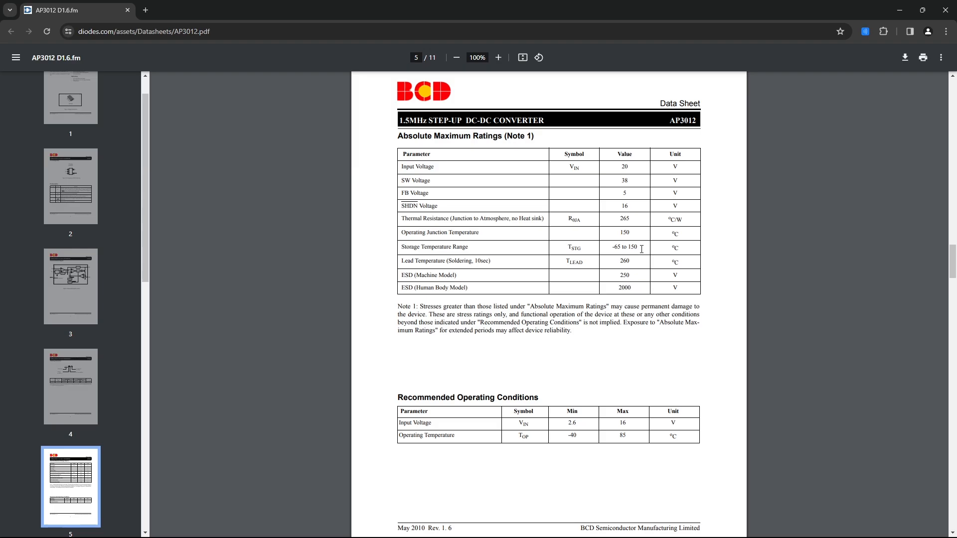
scroll(606, 381, "down", 1)
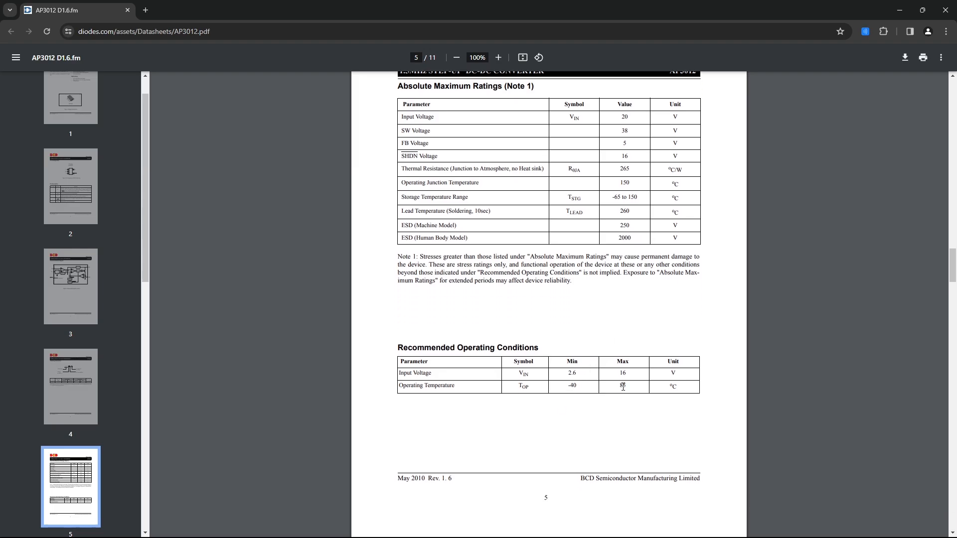
Return to OrCAD X Capture CIS and set the component's MIN_TEMP to -40C and MAX_TEMP to 85C
key("alt+Tab")
key("alt+Tab")
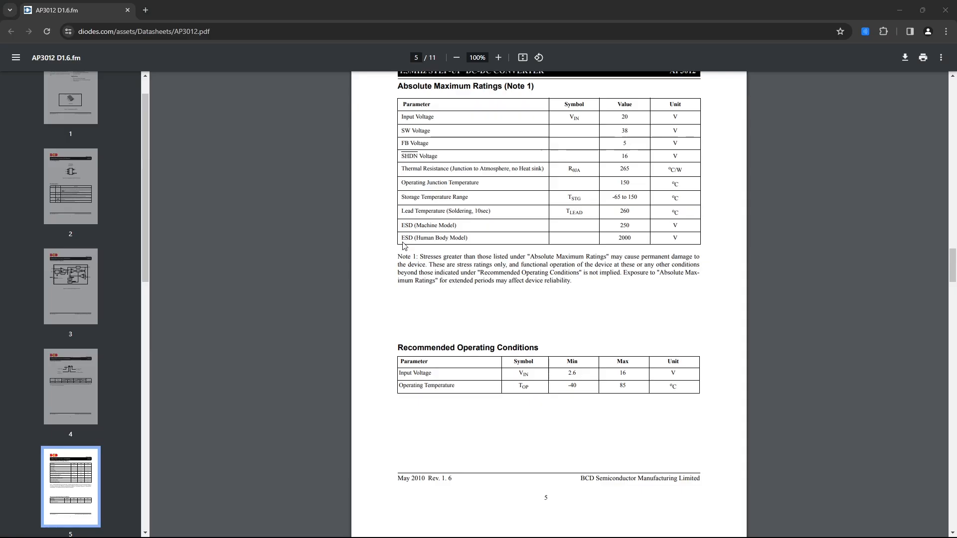
key("alt+Tab")
type("-40C")
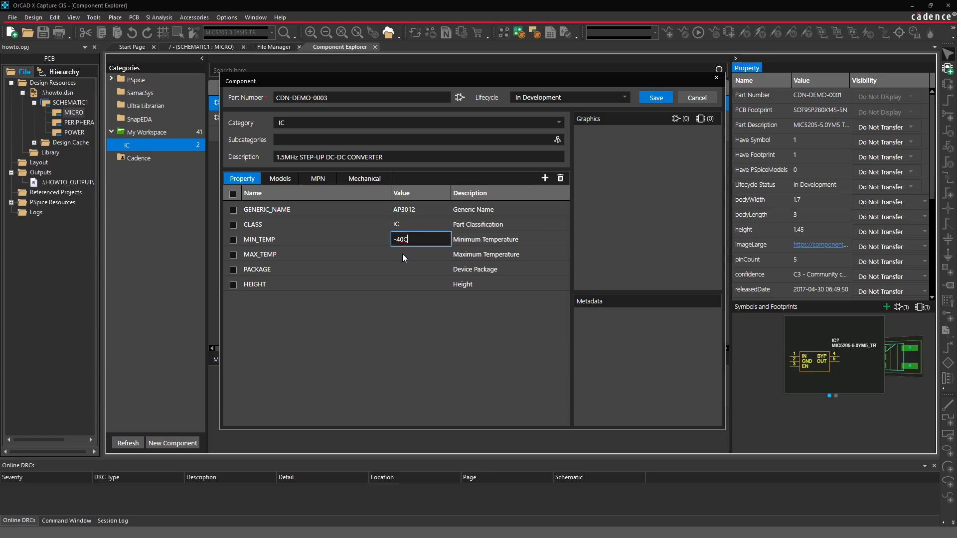
left_click(407, 255)
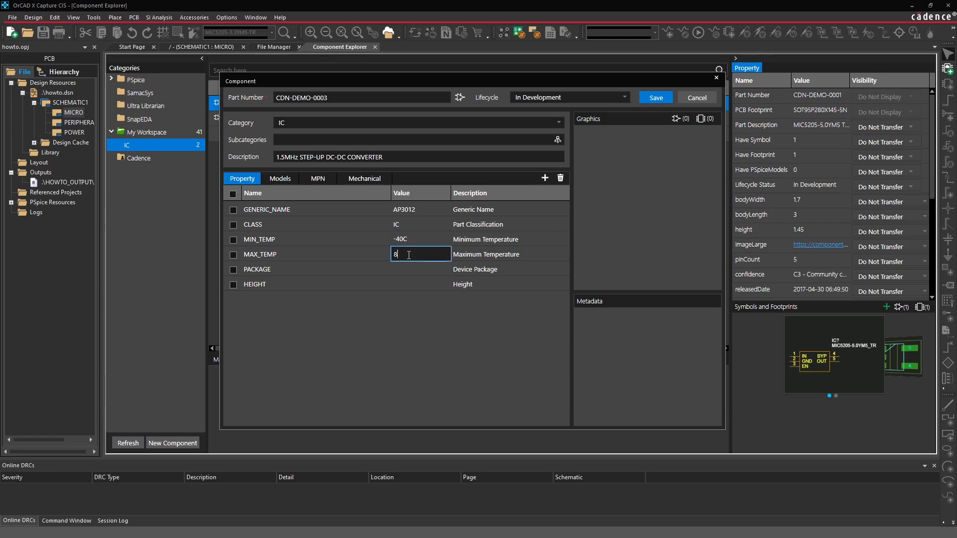
type("85C")
Set PACKAGE to SOT-23-6, and set HEIGHT to 1.45mm using the mechanical dimensions in the datasheet
left_click(416, 270)
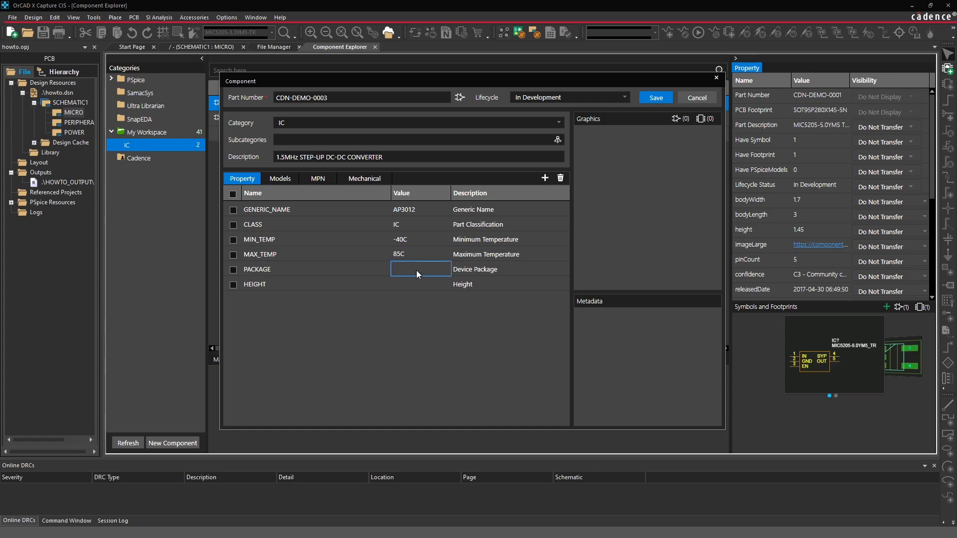
type("SOT-23-6")
left_click(414, 285)
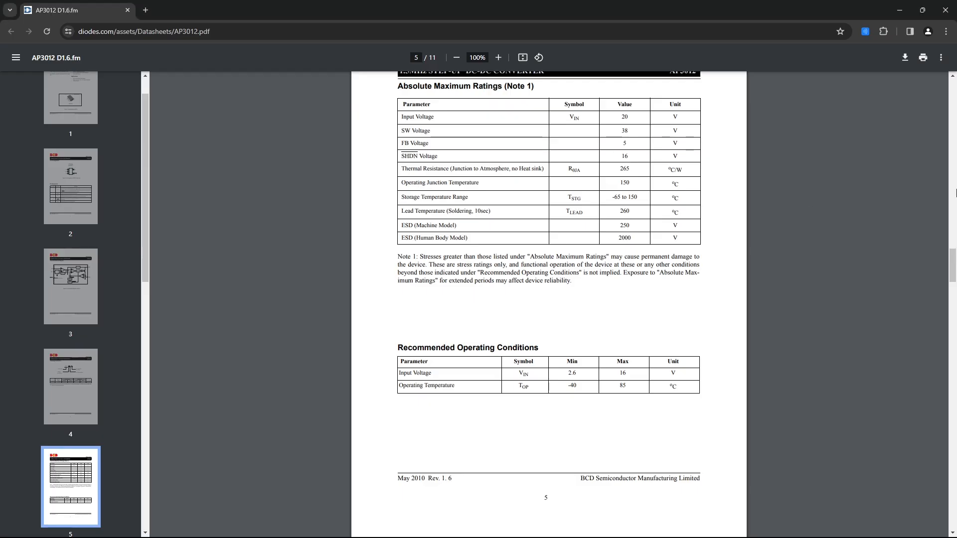
left_click_drag(953, 277, 952, 464)
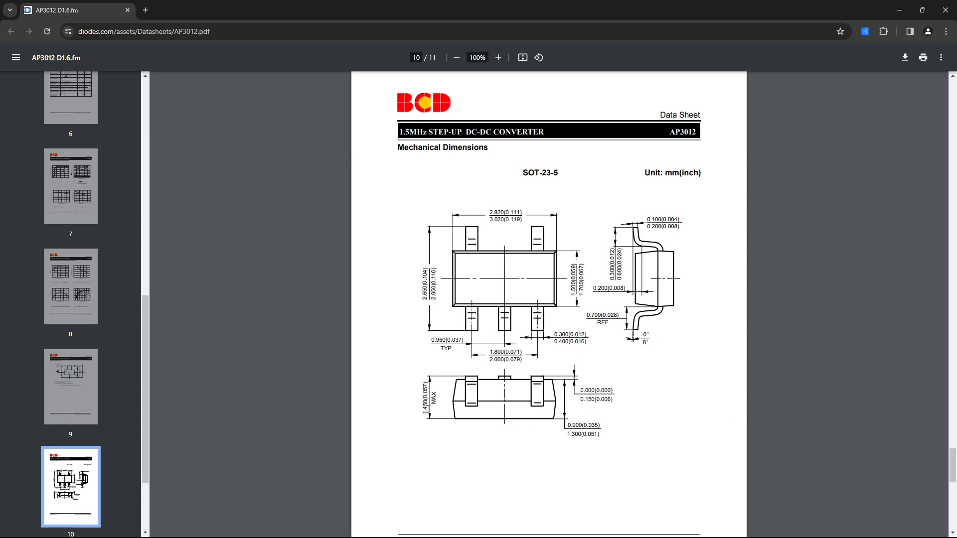
key("alt+Tab")
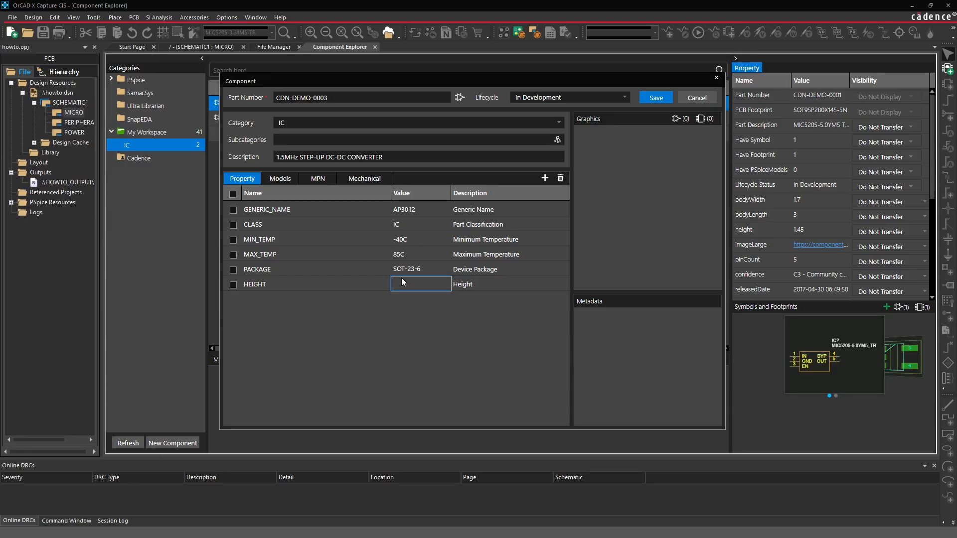
type("1.45mm")
Attach sot-23-6 as the primary footprint of CDN-DEMO-0003, save the component, and select it in the IC list
left_click(280, 179)
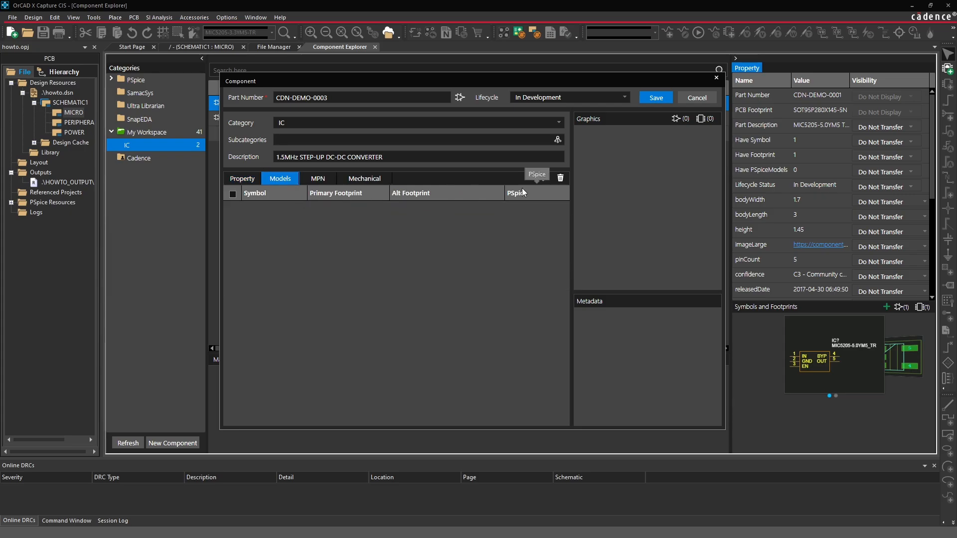
left_click(546, 178)
left_click_drag(432, 226, 433, 324)
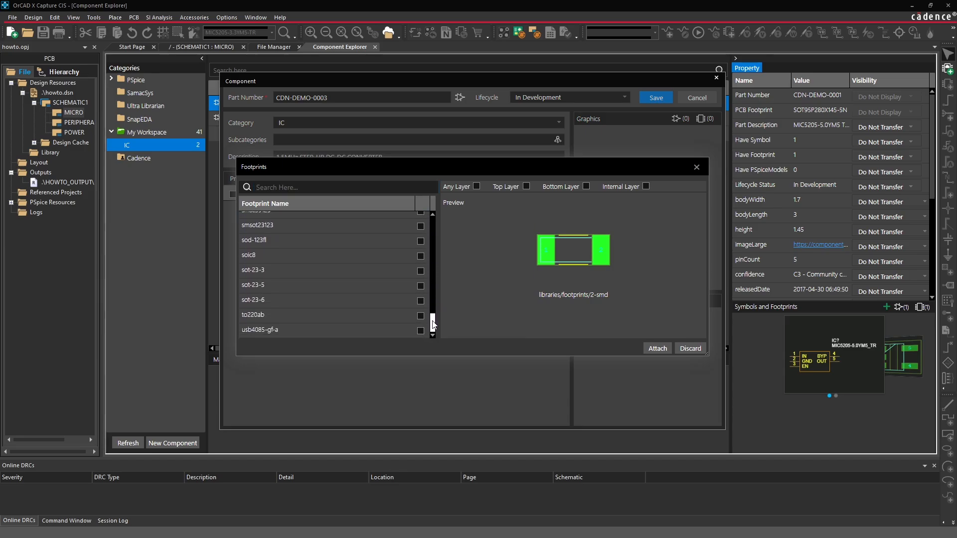
left_click(405, 301)
left_click(421, 301)
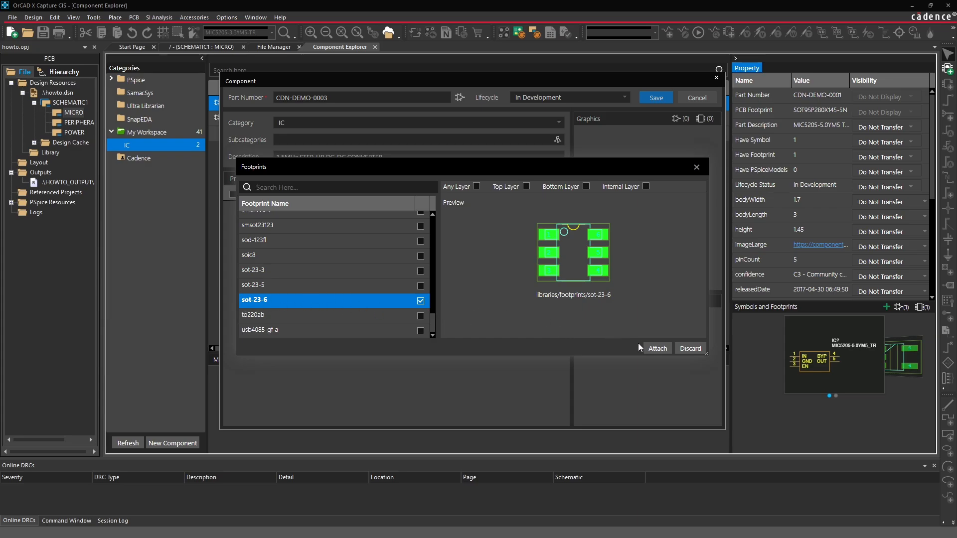
left_click(650, 348)
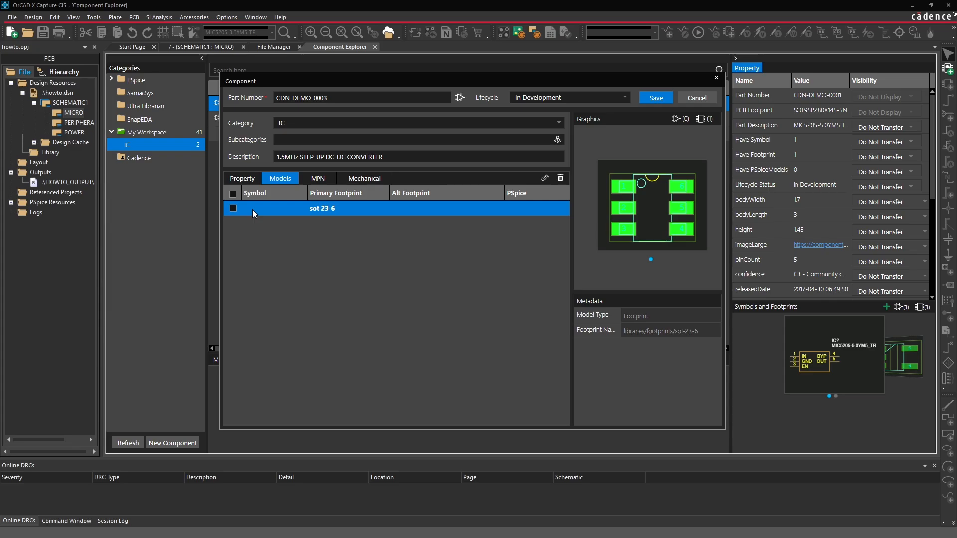
left_click(651, 96)
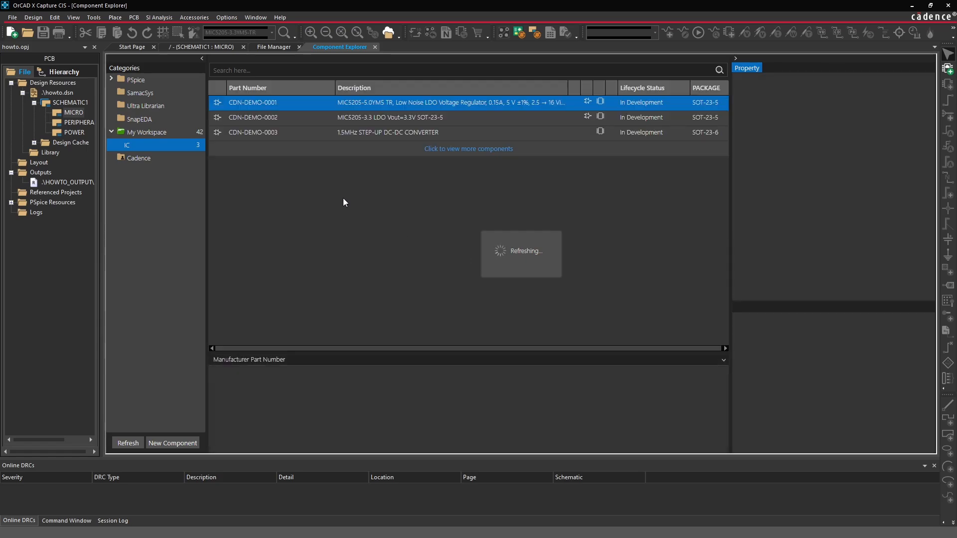
left_click(256, 133)
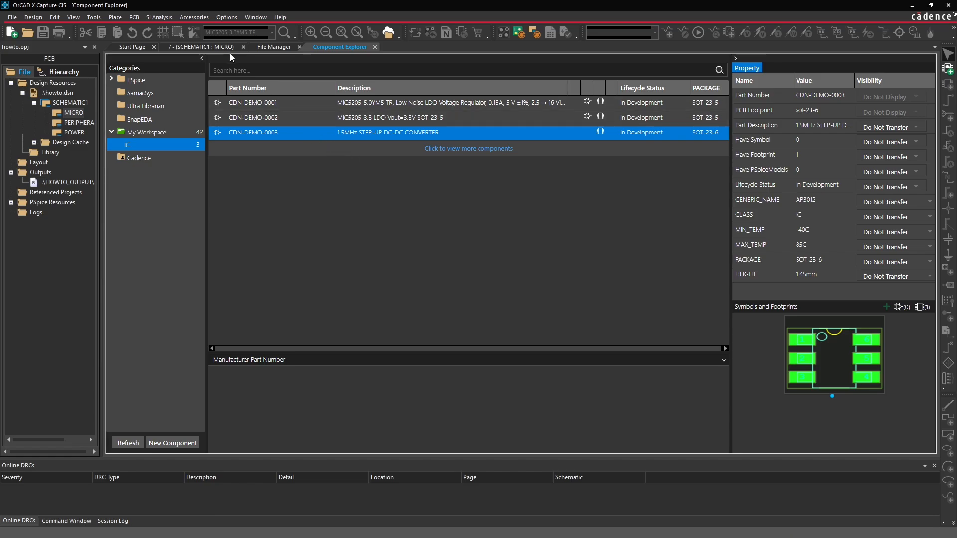
View the workspace's footprints and symbols library folders, and show the symbols folder in the file browser
left_click(267, 49)
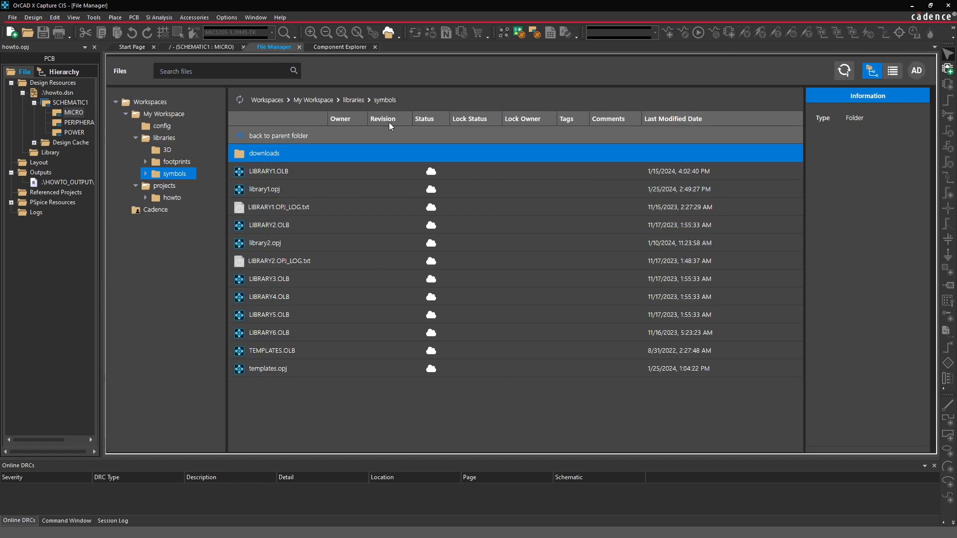
left_click(170, 163)
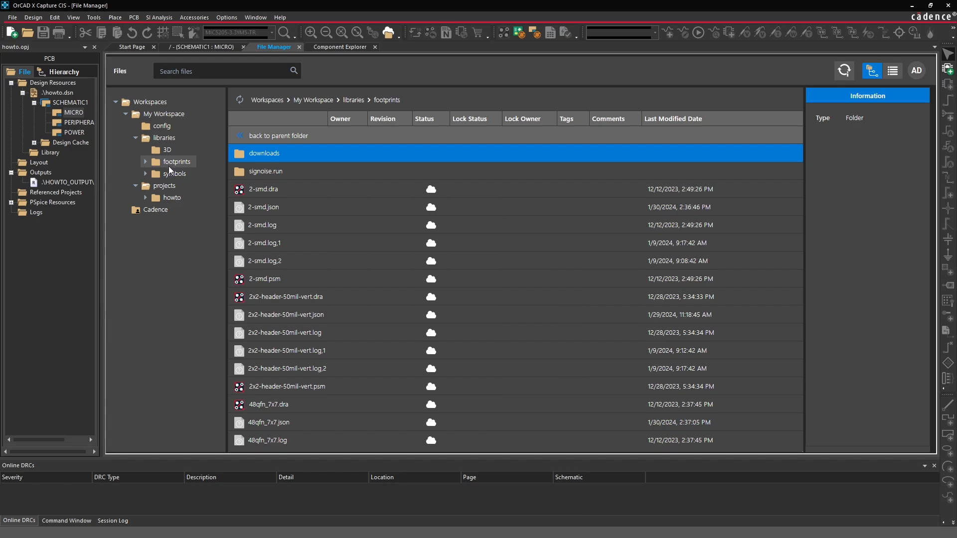
left_click(171, 175)
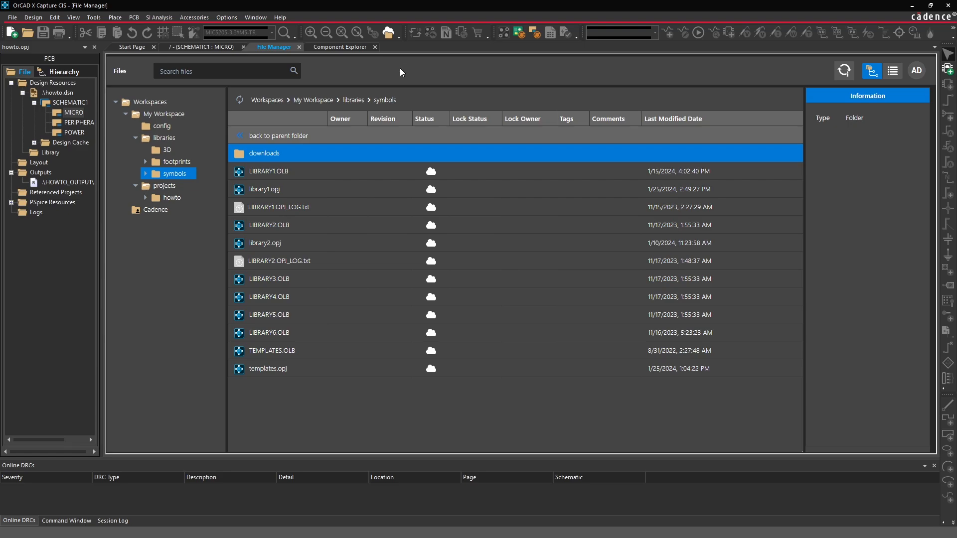
right_click(269, 158)
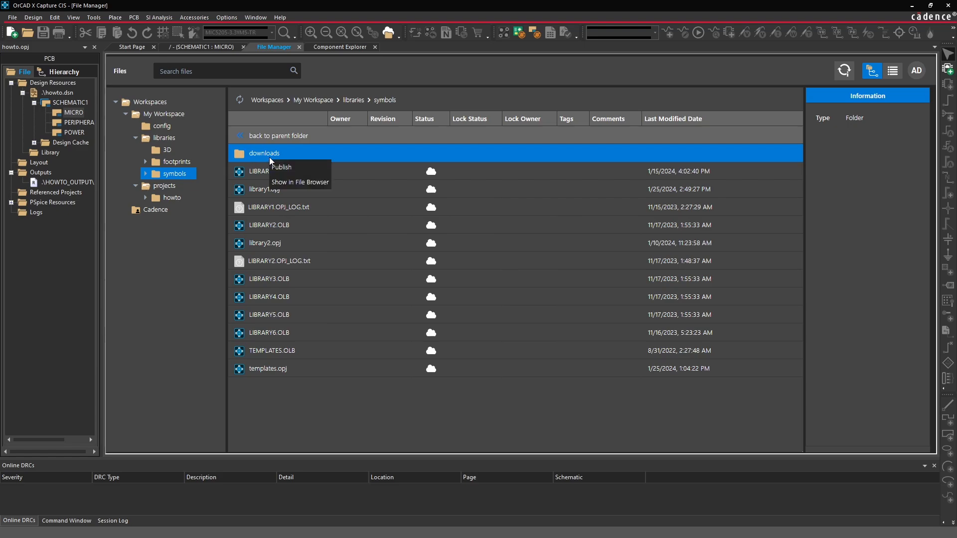
left_click(286, 183)
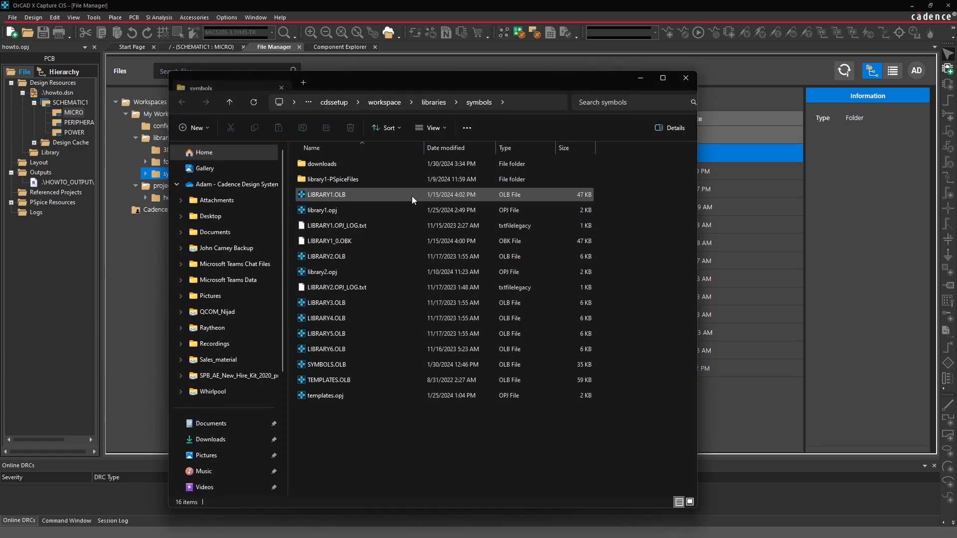
left_click_drag(420, 85, 417, 70)
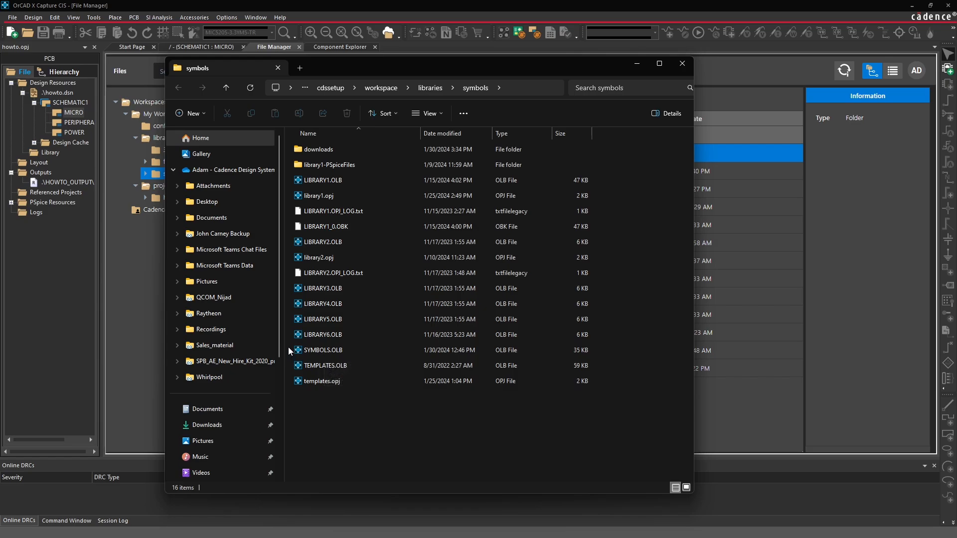
Open the SYMBOLS.OLB library from the symbols folder and widen the project tree to show full part names
left_click(331, 351)
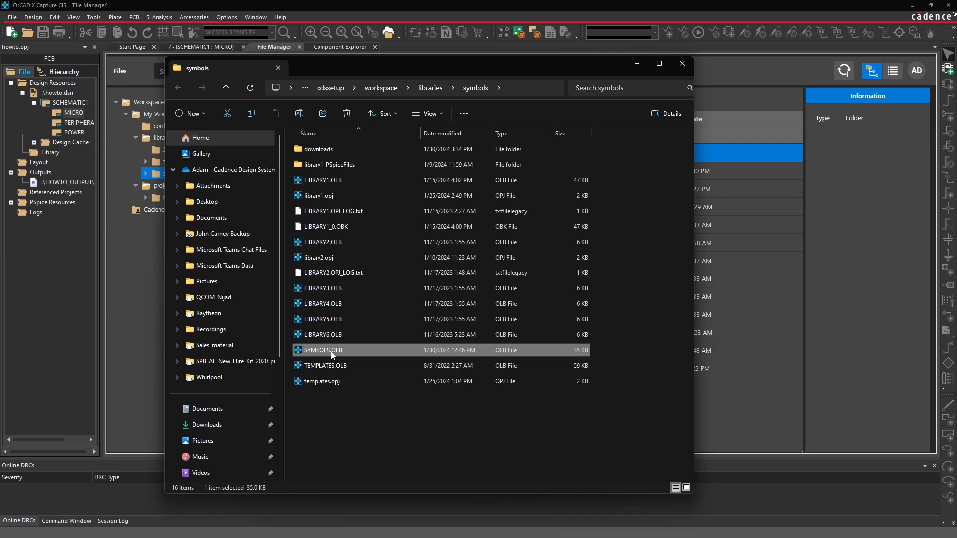
double_click(331, 351)
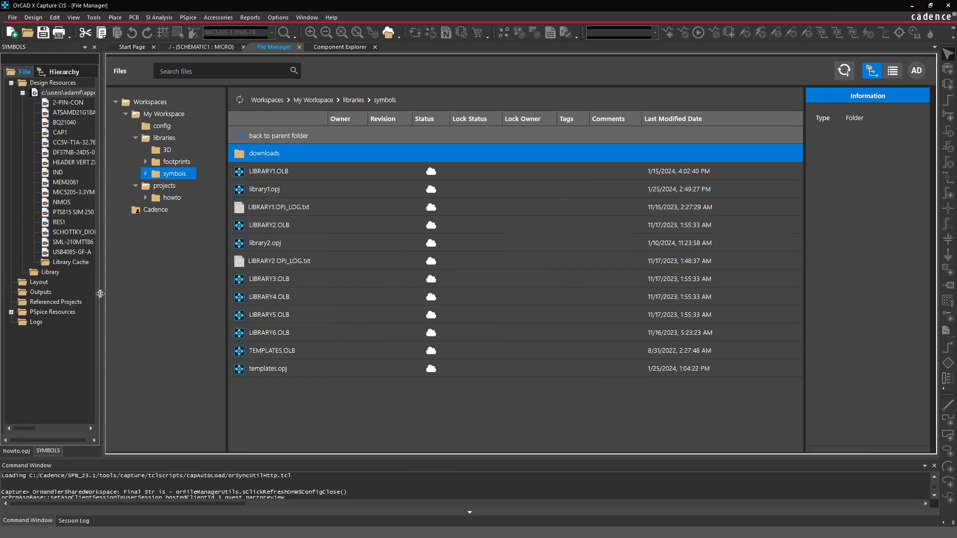
left_click_drag(100, 293, 143, 297)
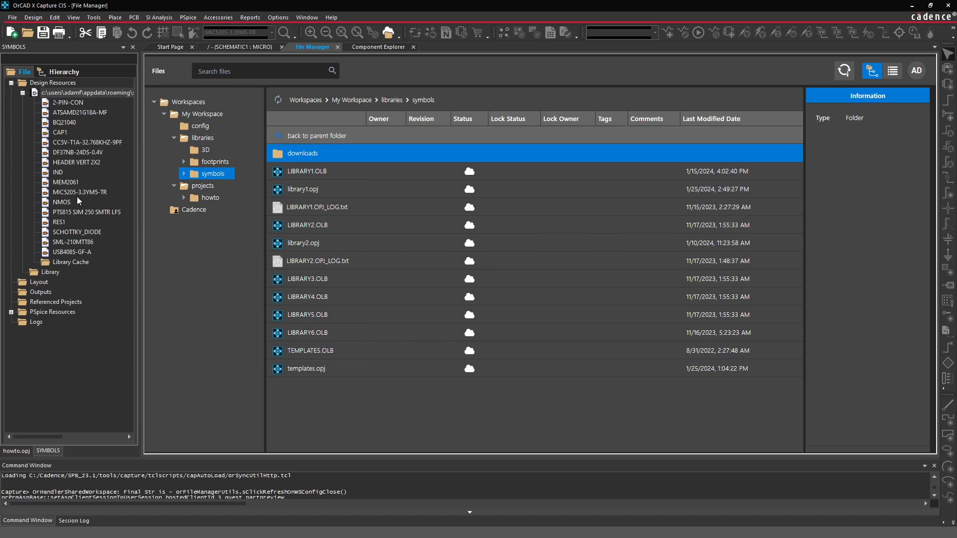
Create a new part named AP3012 with reference prefix U in the SYMBOLS library
right_click(80, 94)
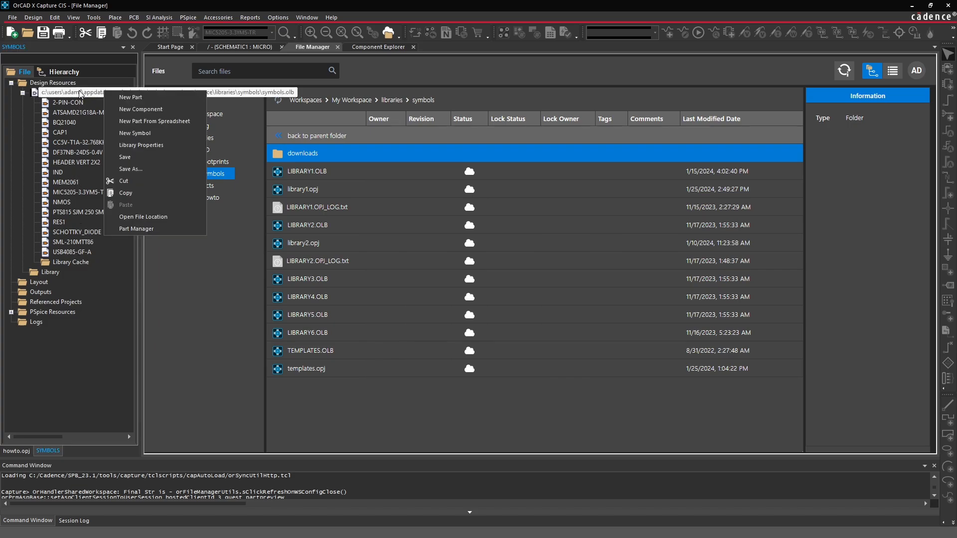
left_click(128, 97)
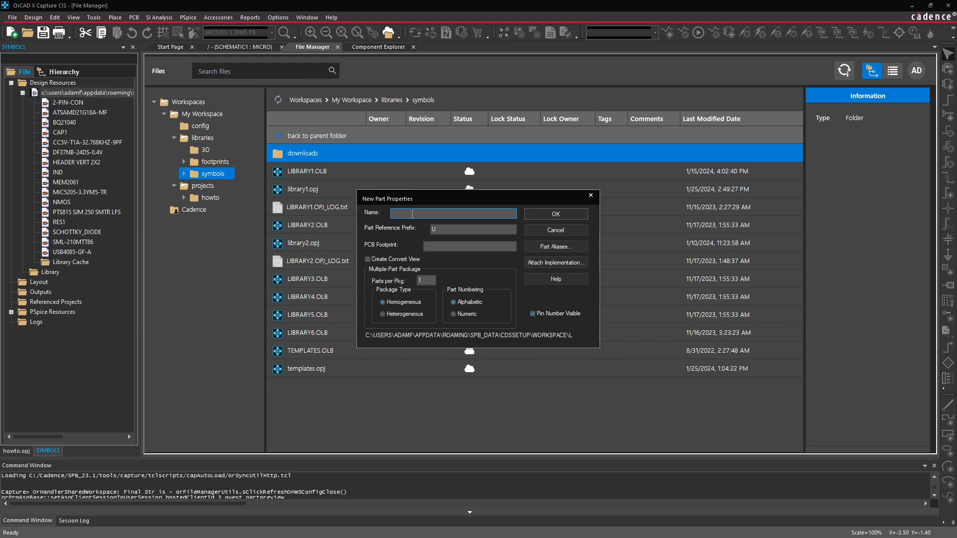
type("AP3012")
left_click(447, 229)
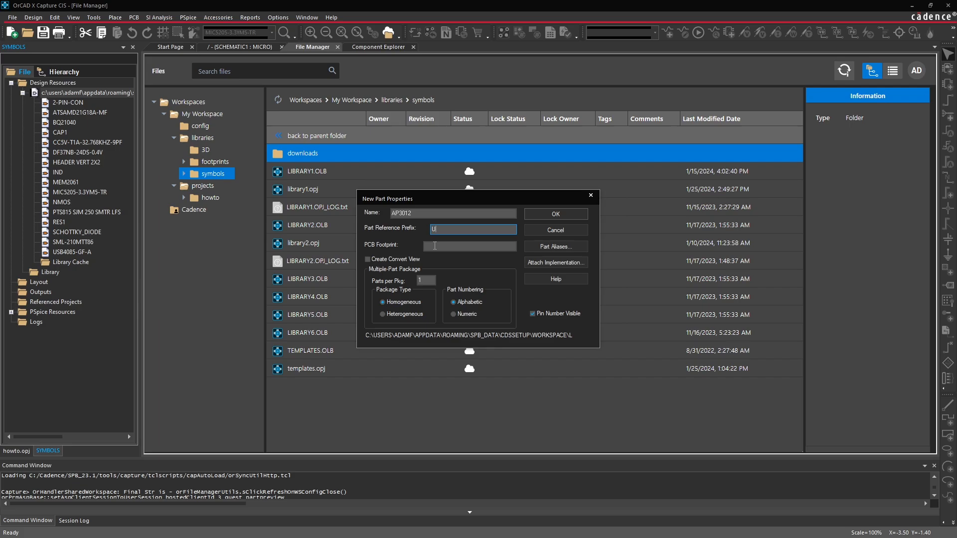
left_click(572, 213)
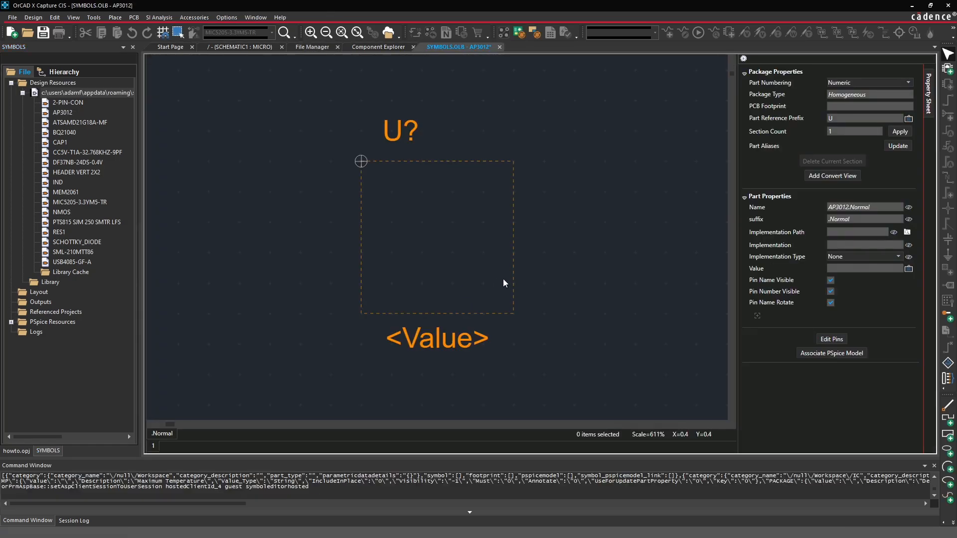
Begin a new pin for the AP3012 symbol with name SW, number 1 and shape Short
scroll(575, 215, "down", 3, "ctrl")
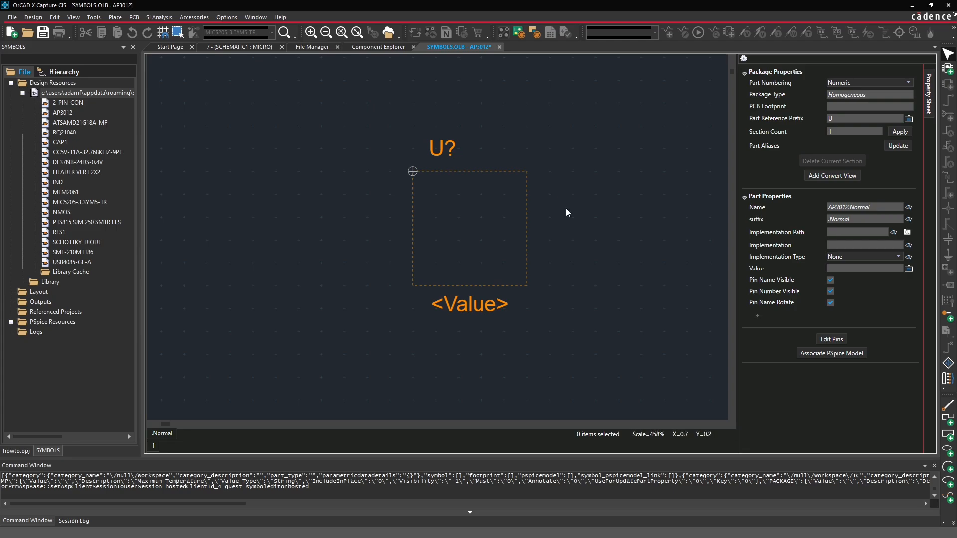
middle_click_drag(646, 163, 535, 209)
scroll(490, 228, "down", 1, "ctrl")
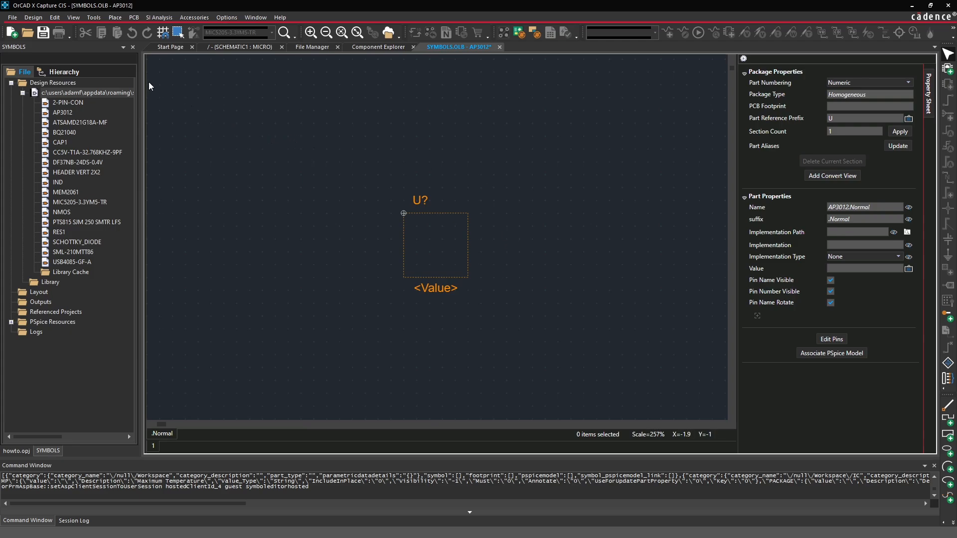
left_click(121, 17)
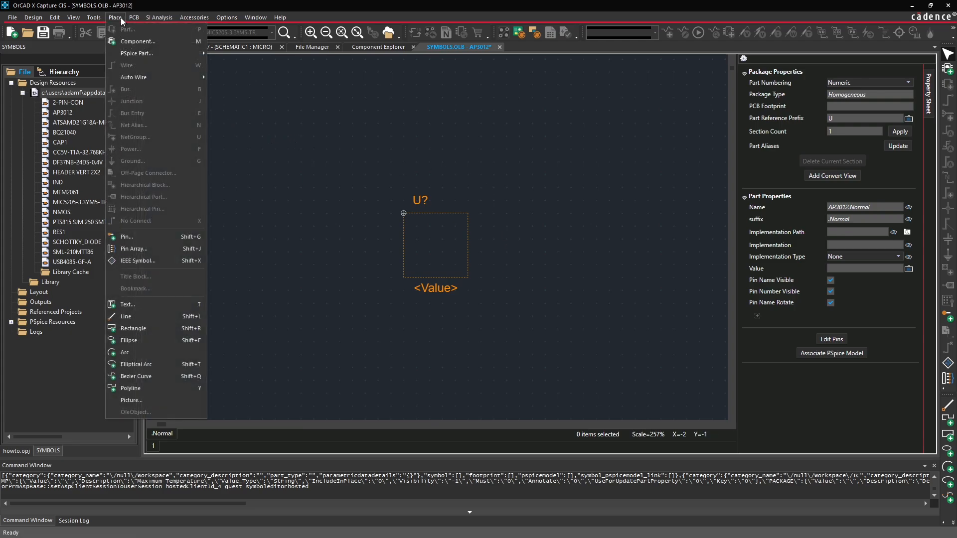
left_click(130, 237)
left_click(549, 207)
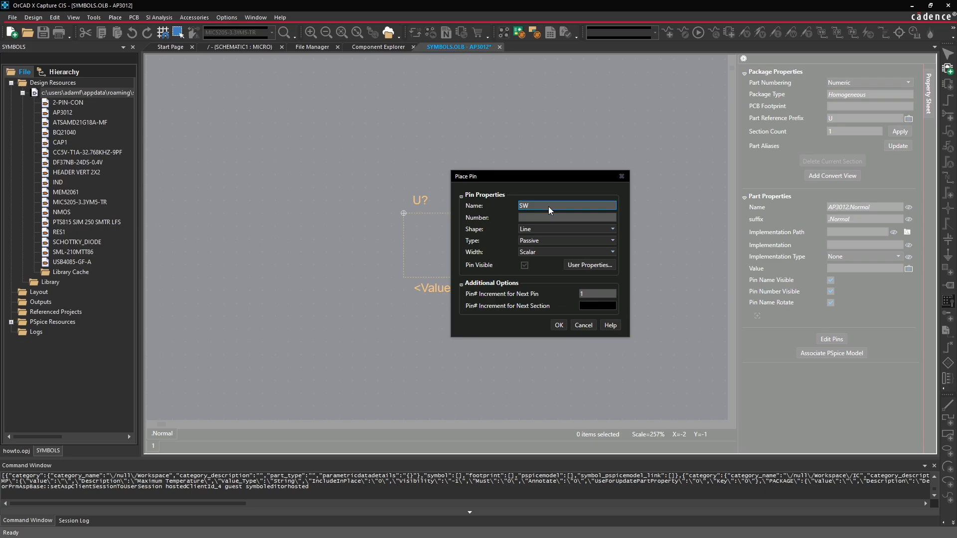
left_click(541, 216)
type("1")
left_click(540, 229)
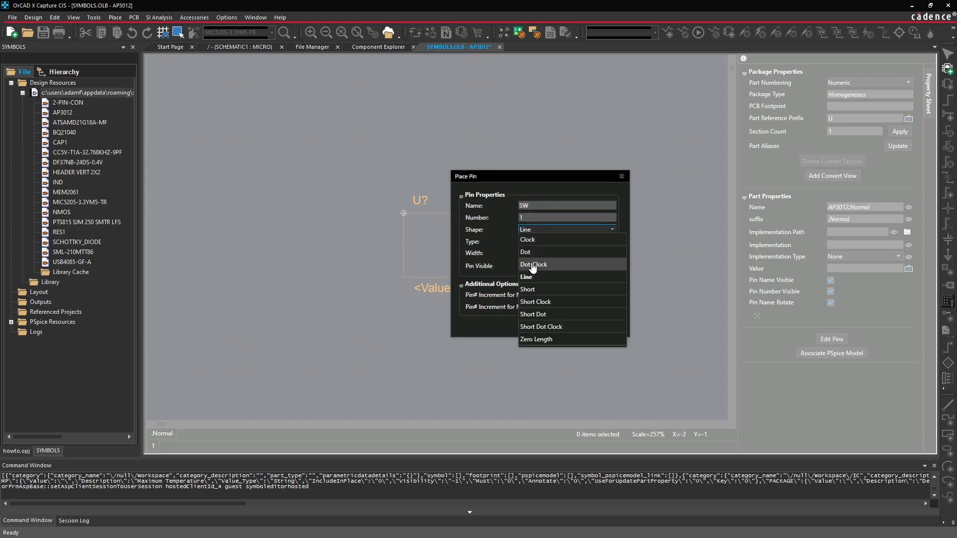
left_click(532, 290)
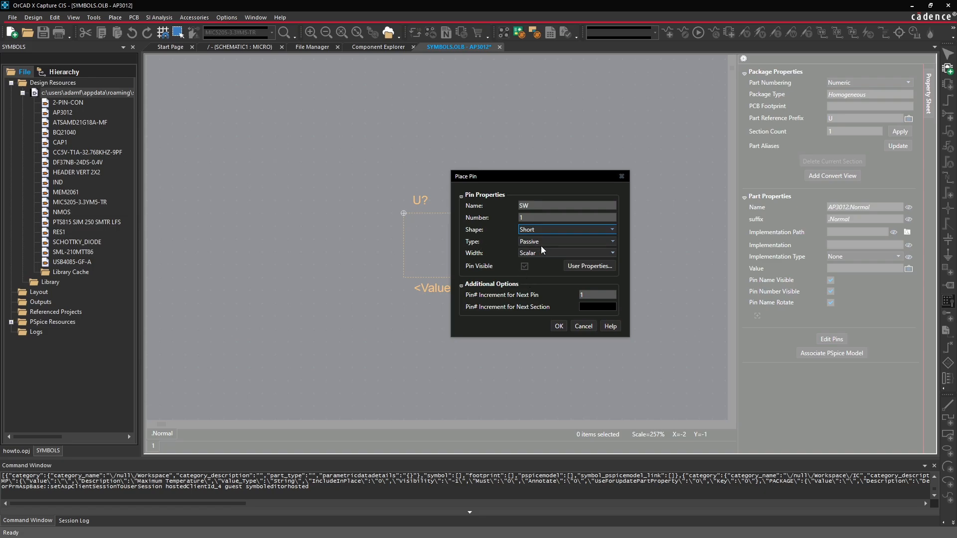
Review the pin type options, keep Passive with Scalar width, and accept the SW pin definition
left_click(555, 247)
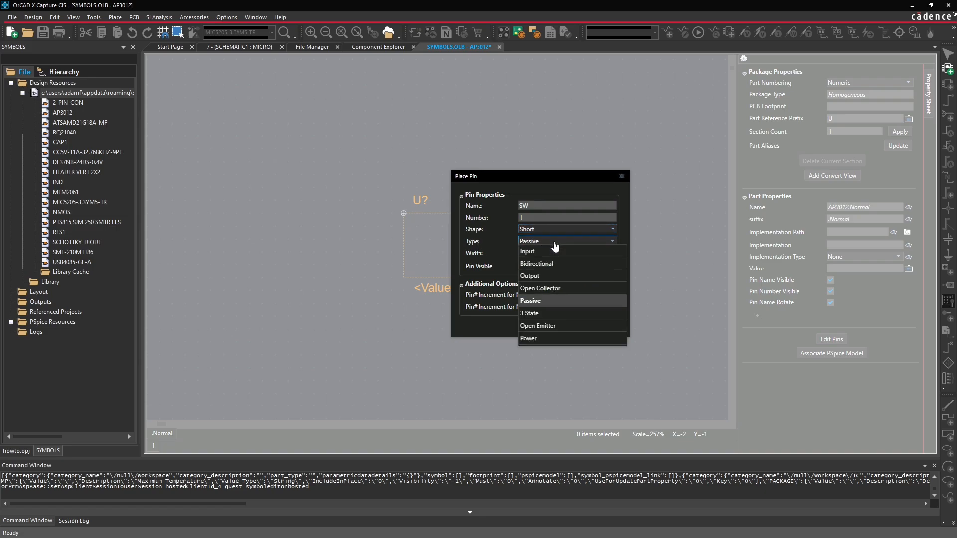
left_click(555, 244)
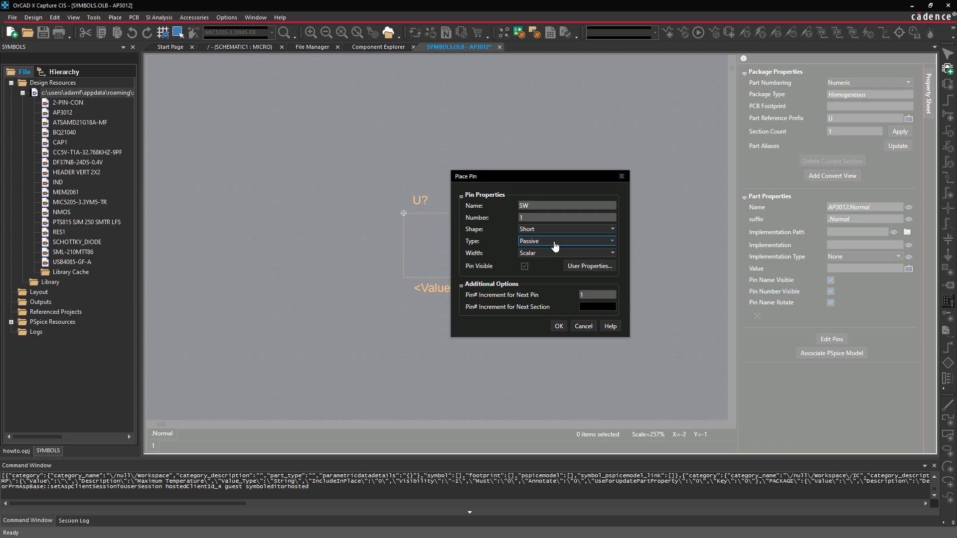
left_click(555, 246)
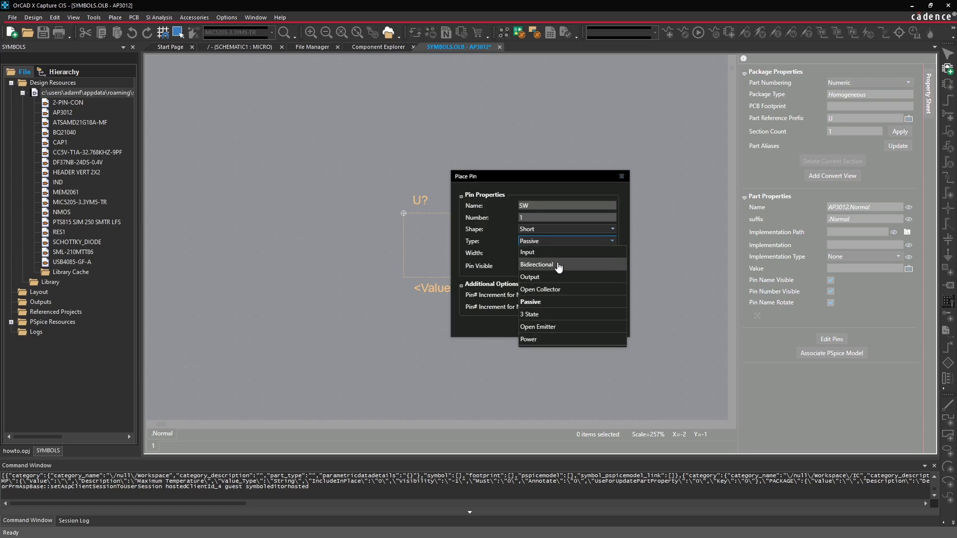
left_click(500, 242)
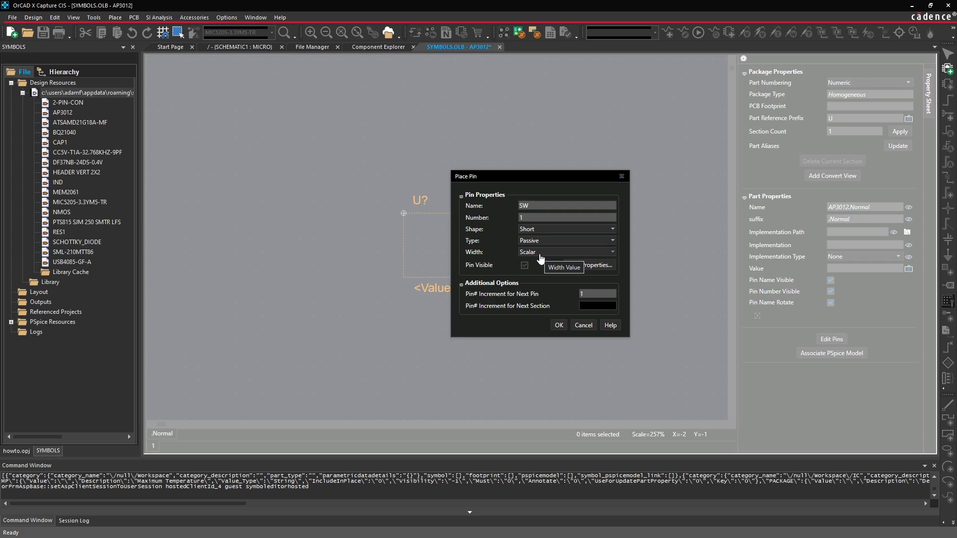
left_click(558, 325)
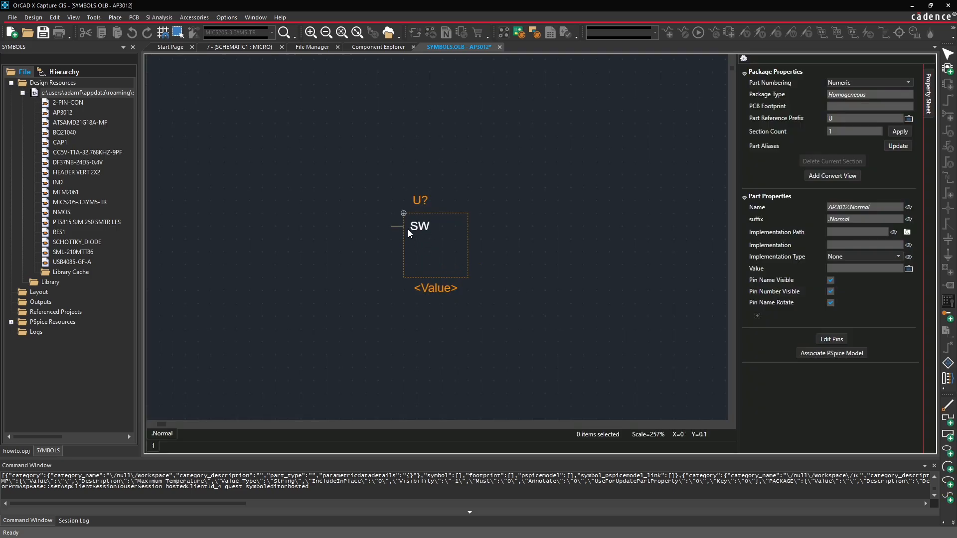
Place pins 1 to 3 down the symbol's left edge and pins 4 and 5 up its right edge
left_click_drag(404, 248, 449, 289)
left_click_drag(448, 210, 366, 226)
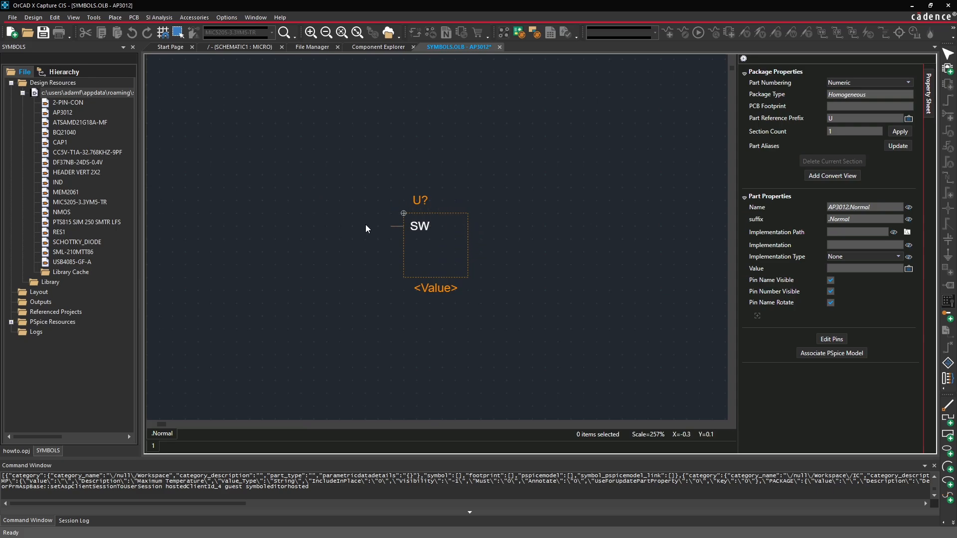
left_click(397, 228)
left_click(385, 241)
left_click(387, 255)
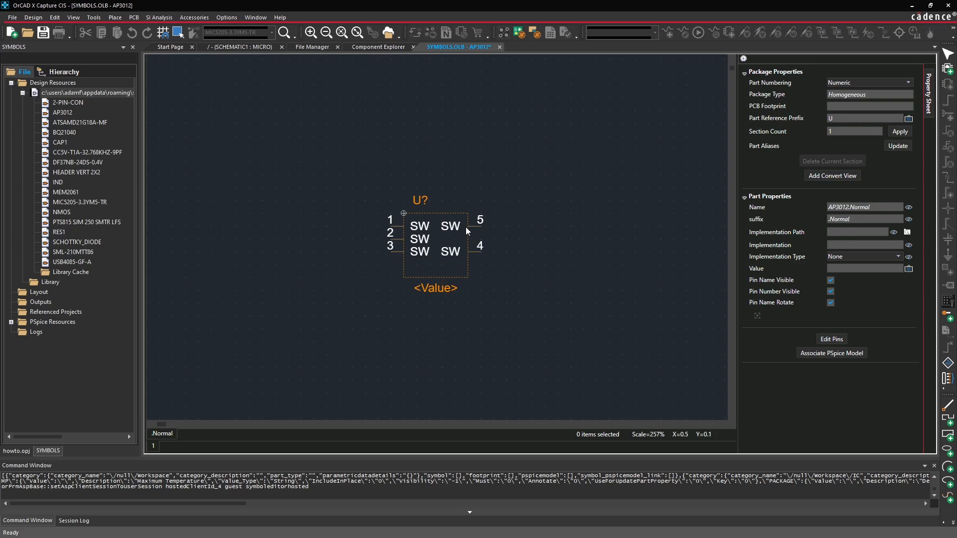
key("Escape")
Switch to the AP3012 datasheet in Chrome and look up the pin names in the pin configuration and description on page 2
key("alt+Tab")
key("alt+Tab")
key("alt+Tab")
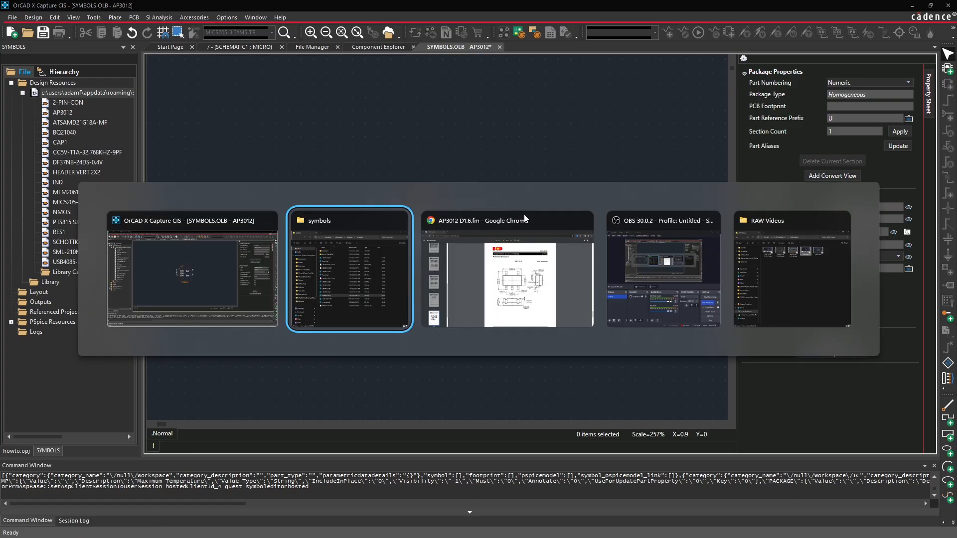
left_click(524, 214)
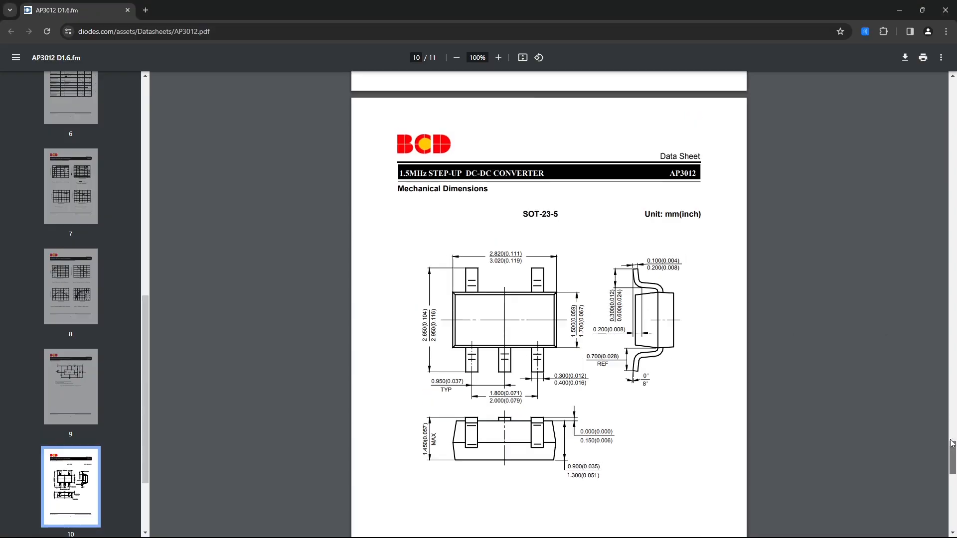
left_click_drag(951, 443, 951, 94)
scroll(504, 271, "down", 10)
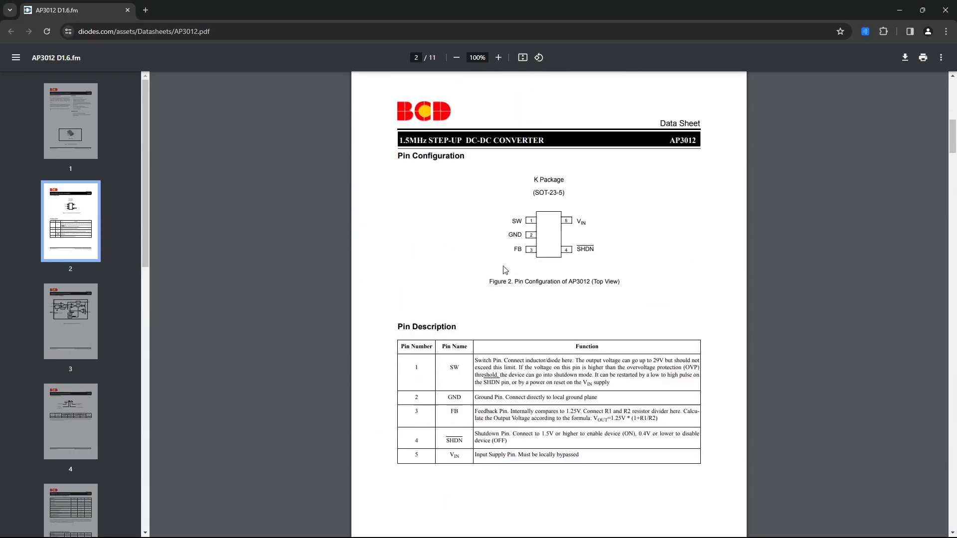
scroll(504, 270, "up", 1)
scroll(504, 272, "down", 1)
scroll(504, 272, "down", 1)
key("alt+Tab")
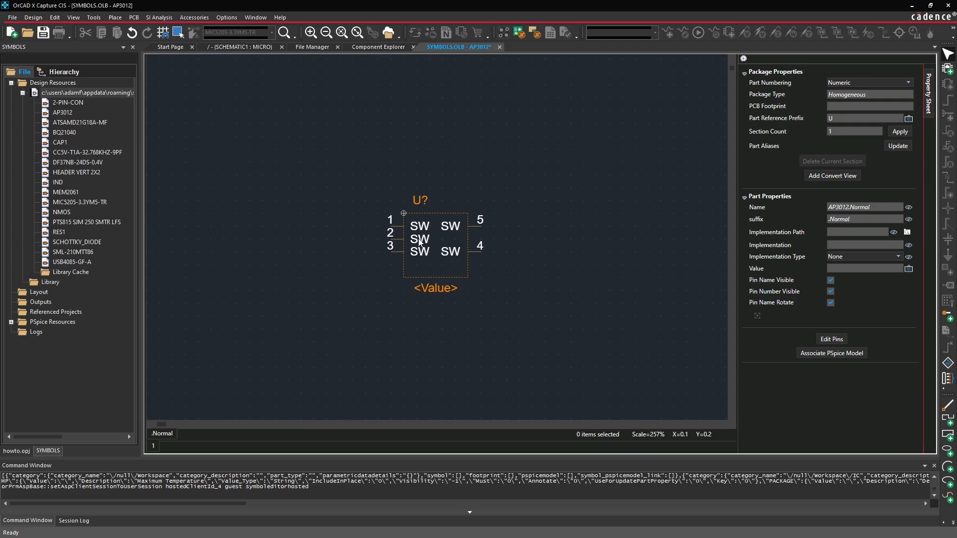
key("alt+Tab")
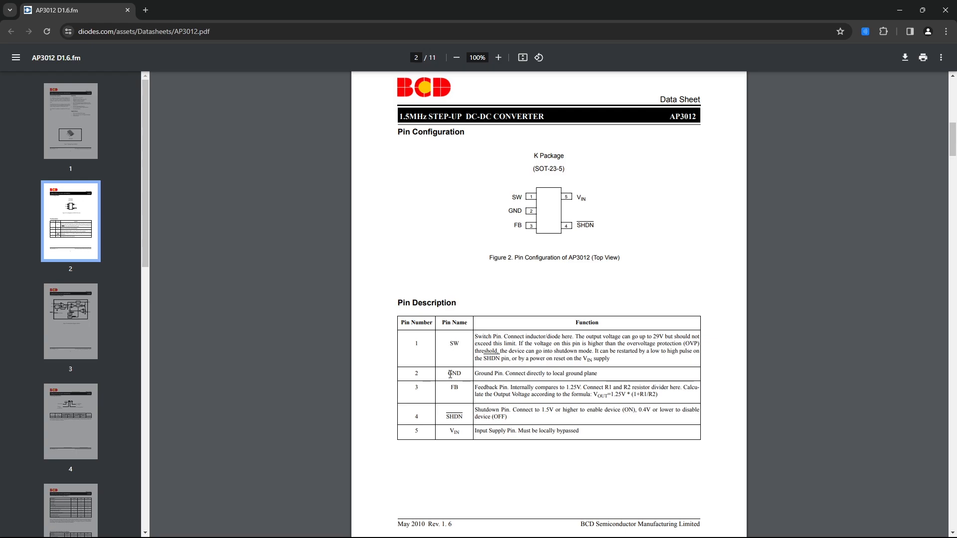
Return to OrCAD X Capture CIS, and rename pin 2 as GND and pin 3 as FB
key("alt+Tab")
double_click(418, 239)
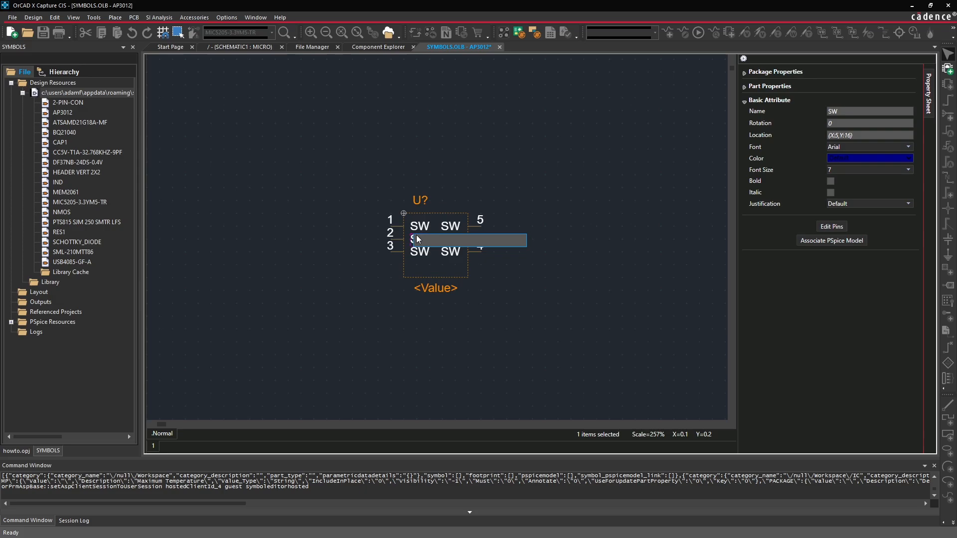
key("Return")
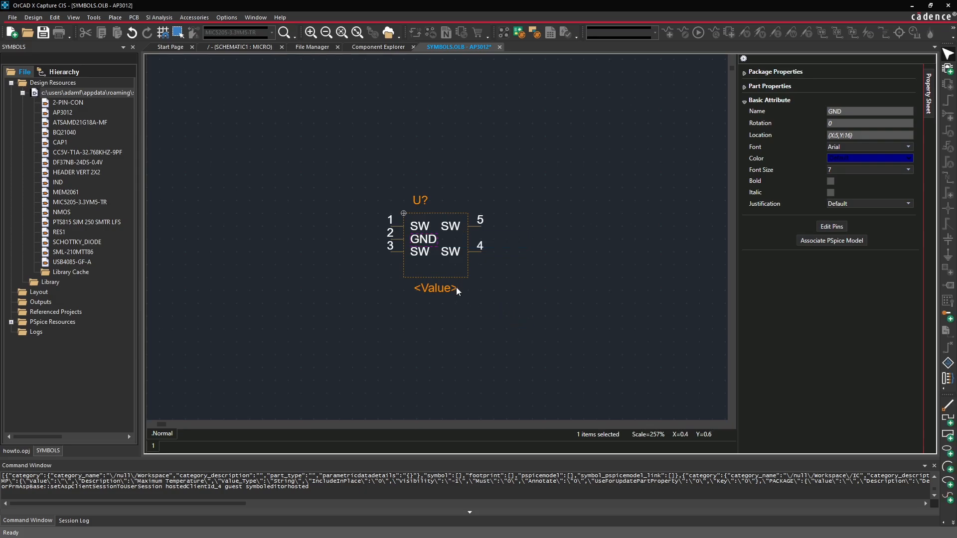
left_click(397, 254)
left_click(853, 112)
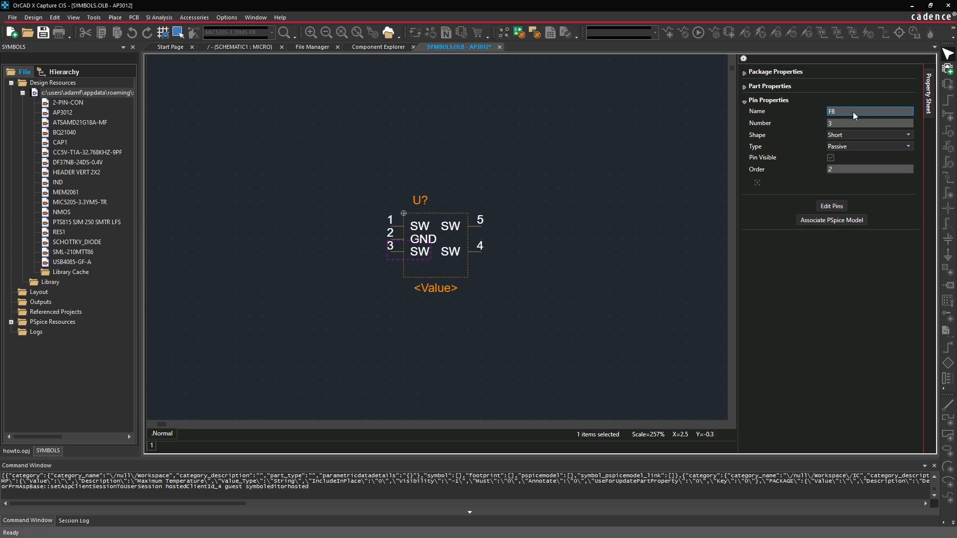
left_click(540, 259)
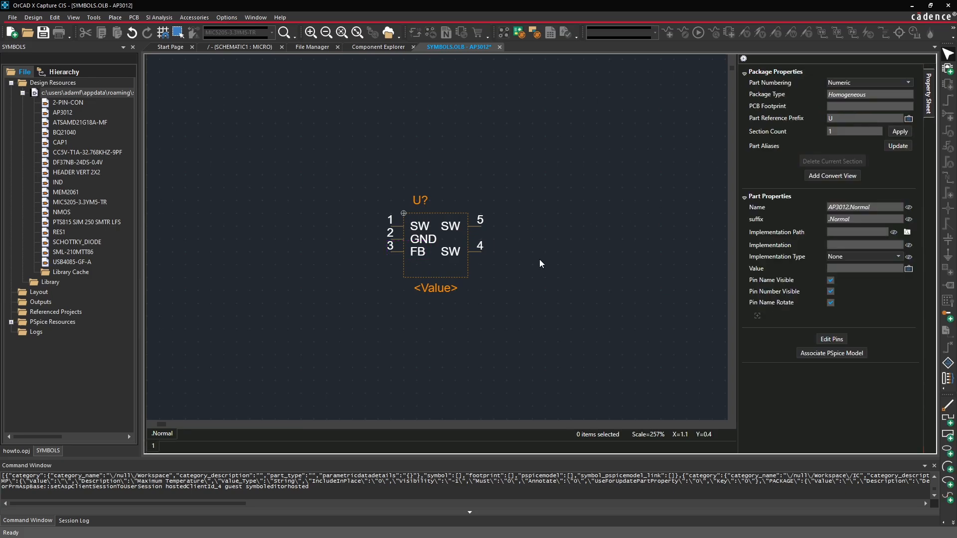
Rename pin 4 as S\H\D\N\ to give SHDN an overbar, and rename pin 5 as VIN
left_click(476, 253)
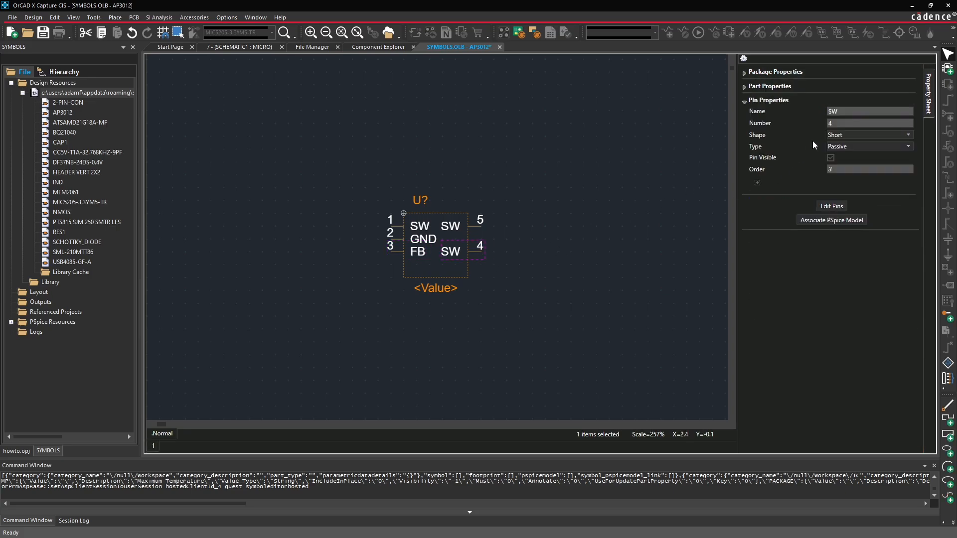
left_click(851, 112)
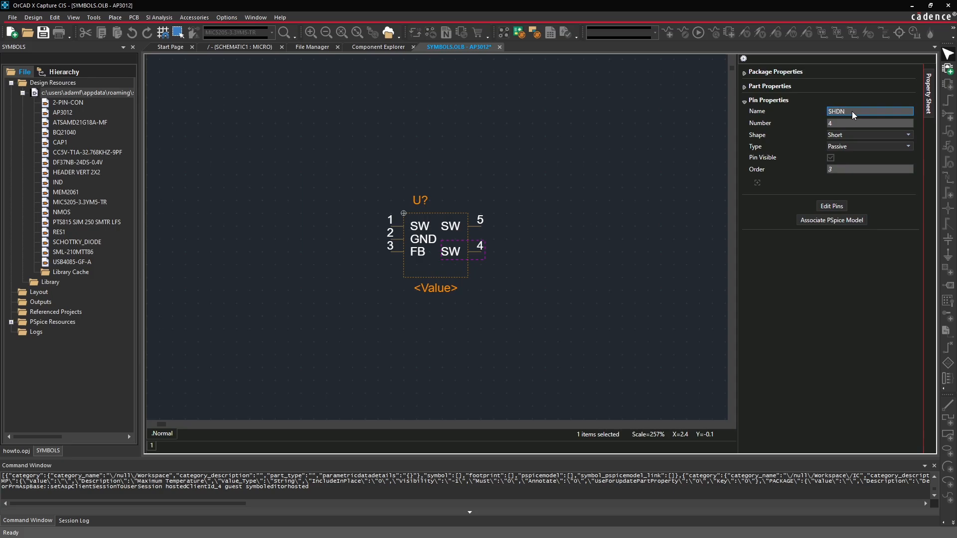
left_click(561, 243)
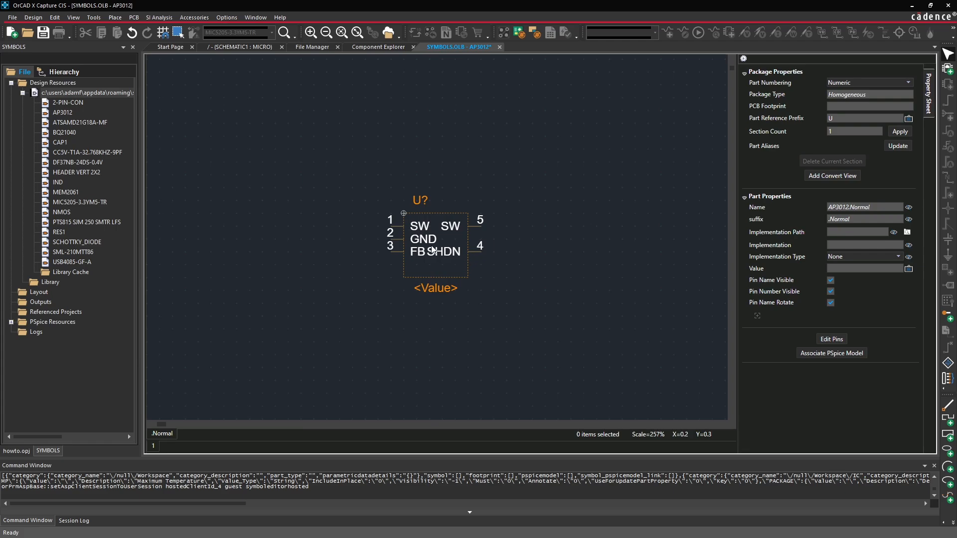
left_click(472, 252)
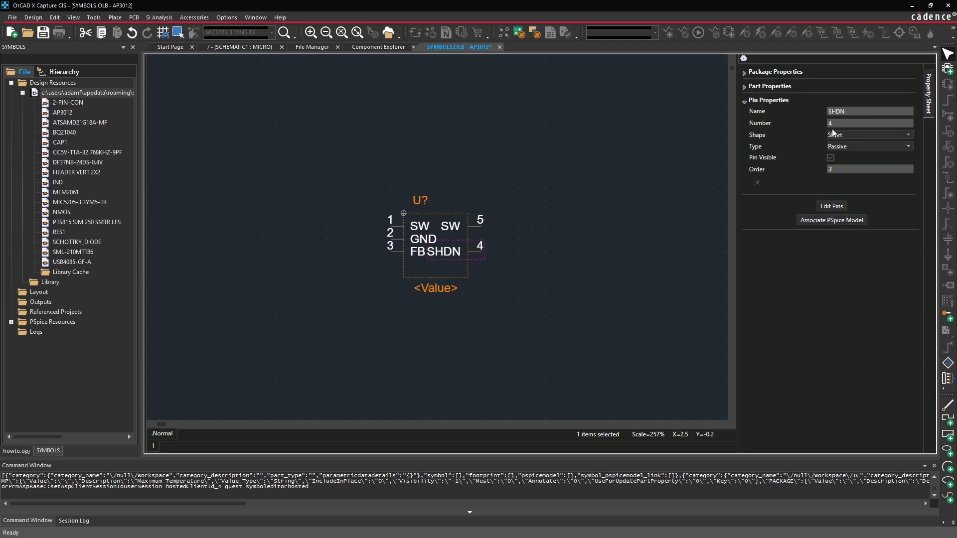
left_click(833, 112)
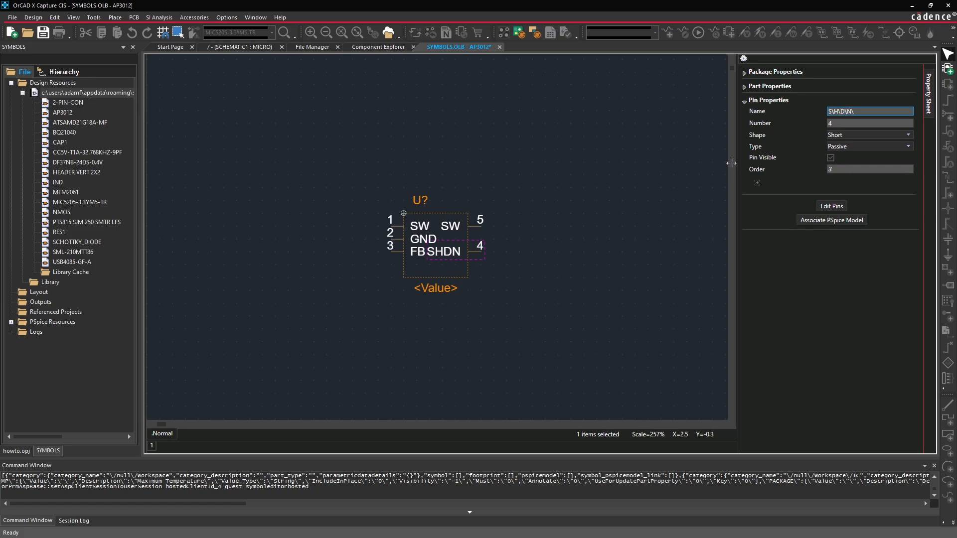
left_click(558, 228)
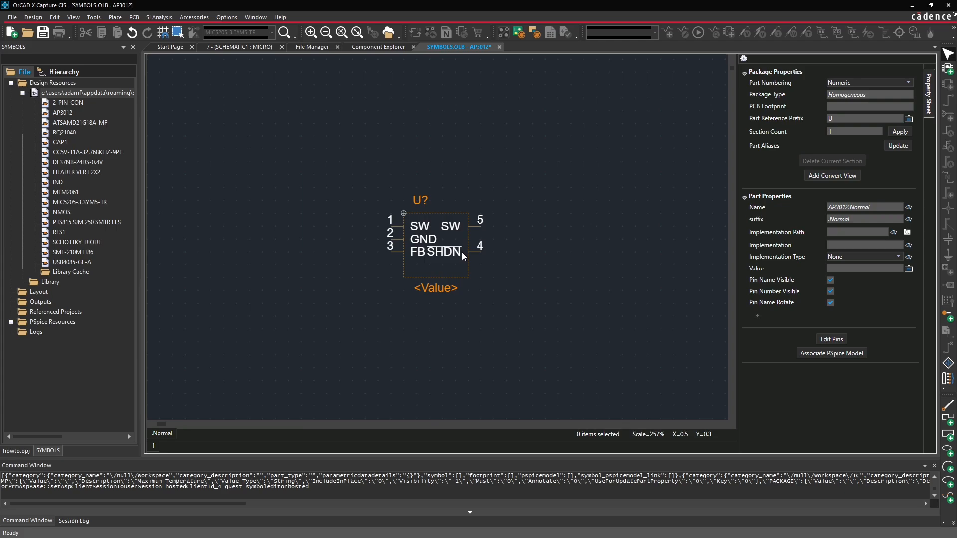
left_click(472, 227)
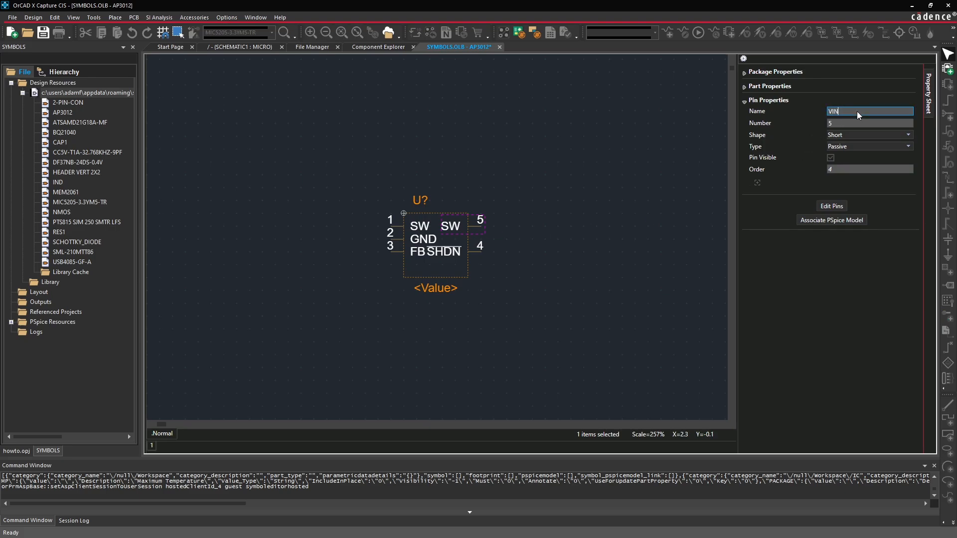
left_click(609, 241)
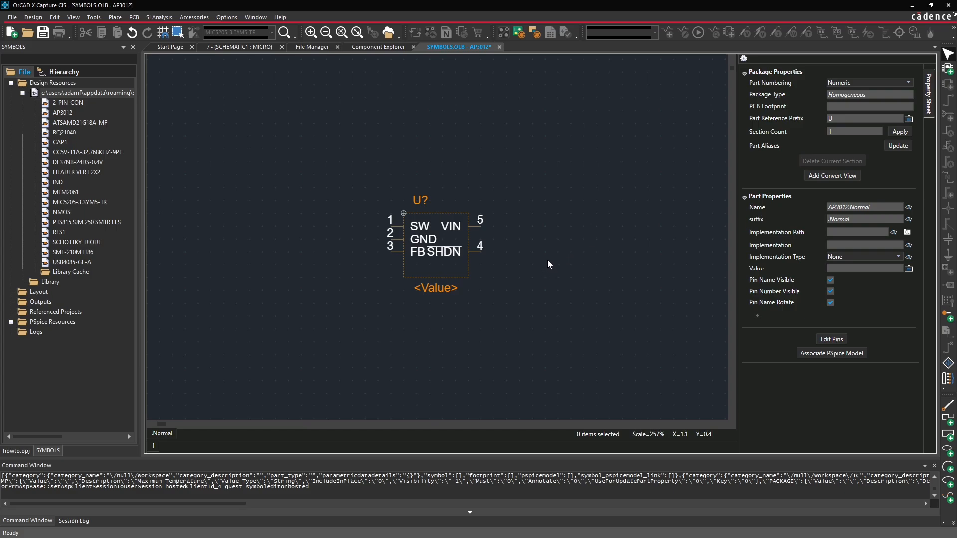
Enlarge the part outline in width and height, and spread the FB and GND pins down its left edge
left_click(468, 278)
left_click_drag(467, 277, 506, 354)
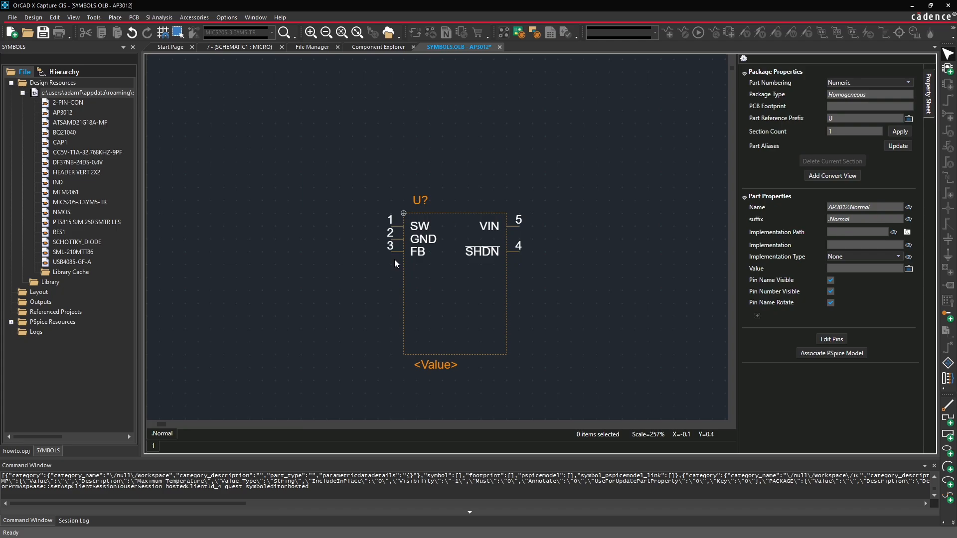
left_click_drag(394, 249, 392, 339)
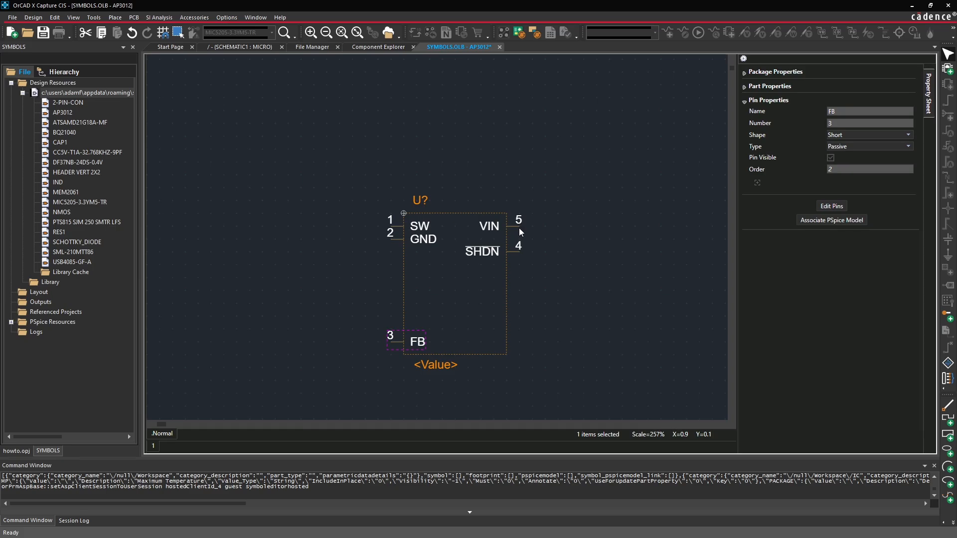
left_click_drag(399, 239, 397, 277)
left_click(377, 281)
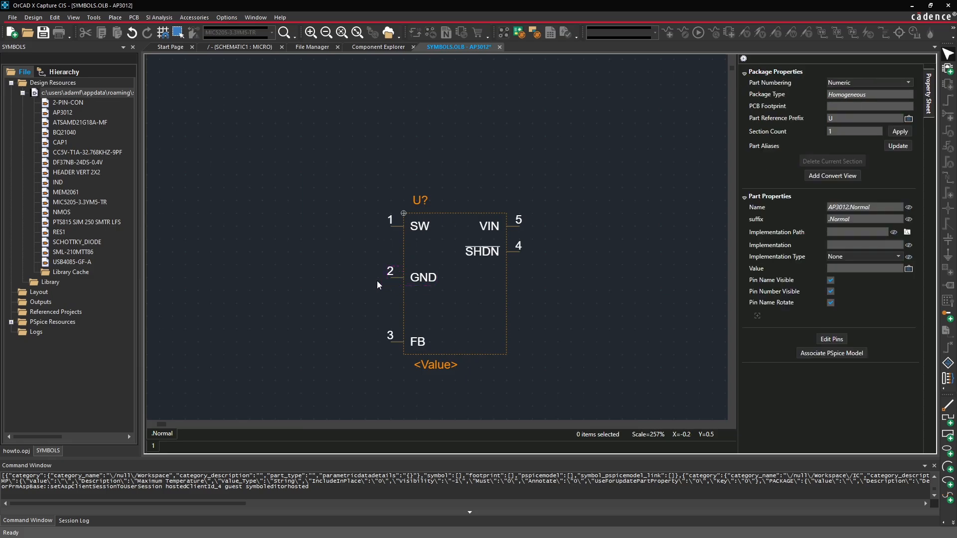
Rearrange the pins with VIN, SHDN and GND down the symbol's left edge and SW and FB down its right edge
left_click_drag(395, 229, 517, 278)
left_click(576, 283)
left_click_drag(511, 228, 399, 229)
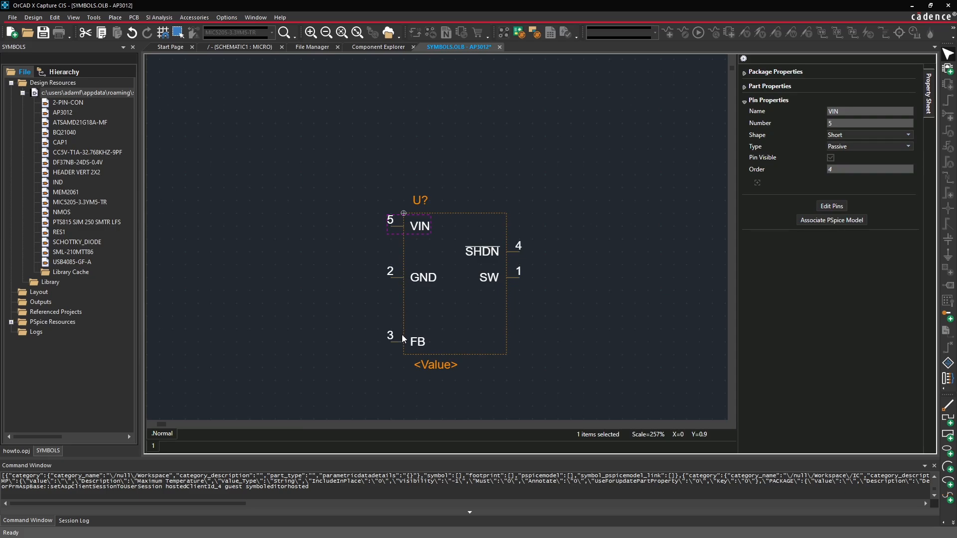
mouse_move(400, 343)
left_mouse_down()
mouse_move(515, 295)
mouse_move(510, 225)
mouse_move(512, 250)
mouse_move(398, 293)
mouse_move(399, 338)
left_mouse_up()
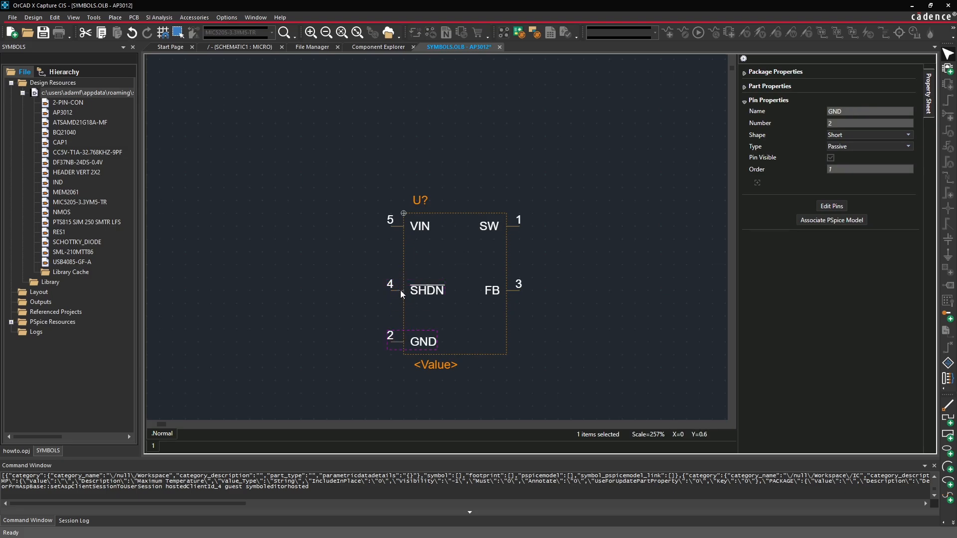
Move the SHDN and FB pins up one grid step, keeping them level on opposite edges
left_click(400, 283)
left_click_drag(400, 283, 400, 270)
left_click(365, 295)
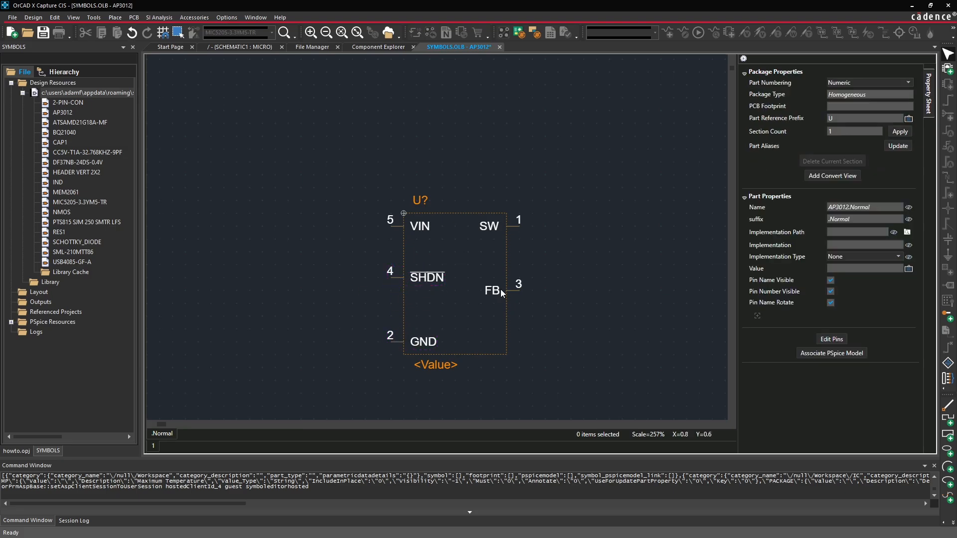
left_click_drag(513, 291, 511, 277)
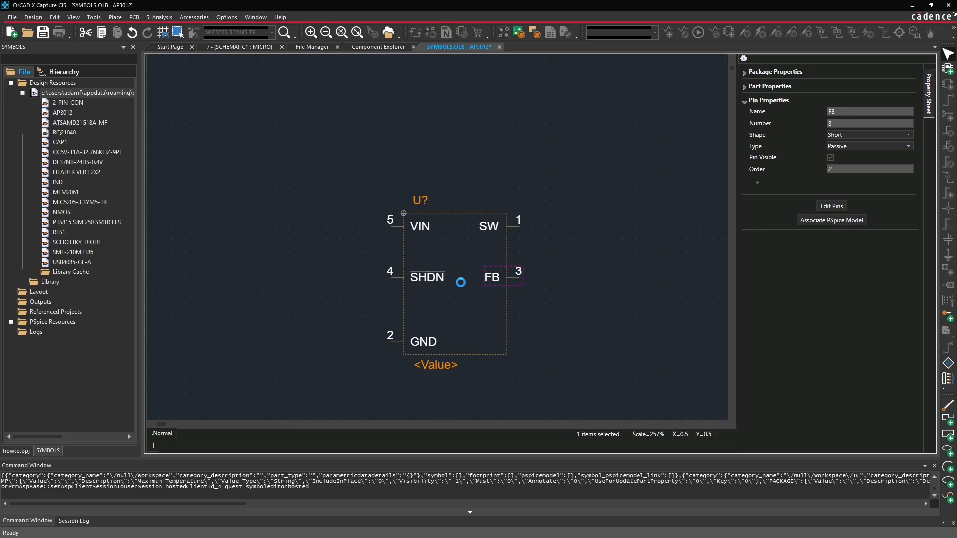
left_click(440, 324)
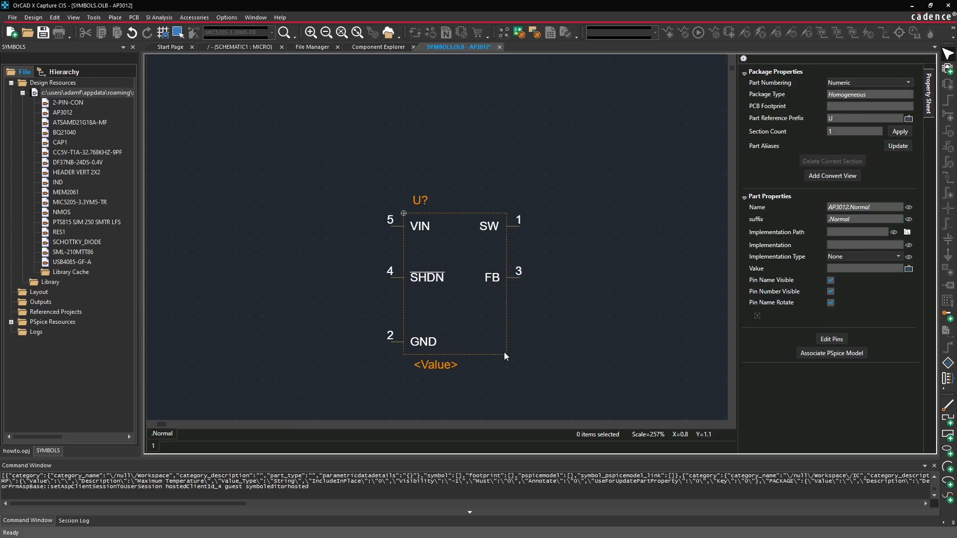
Extend the part outline down one grid step, and lower the GND, SHDN and FB pins by one step for even spacing
left_click_drag(505, 354, 505, 367)
left_click(530, 335)
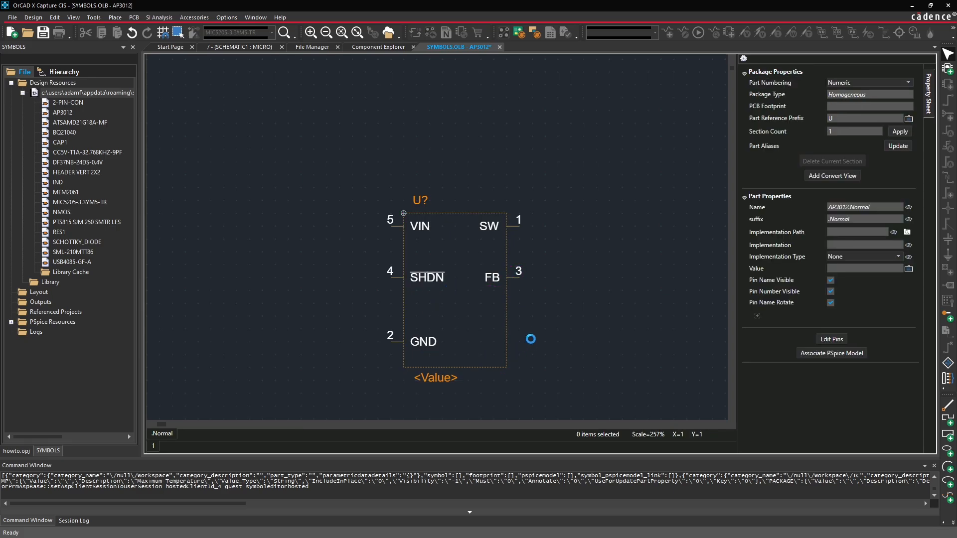
left_click_drag(398, 342, 399, 356)
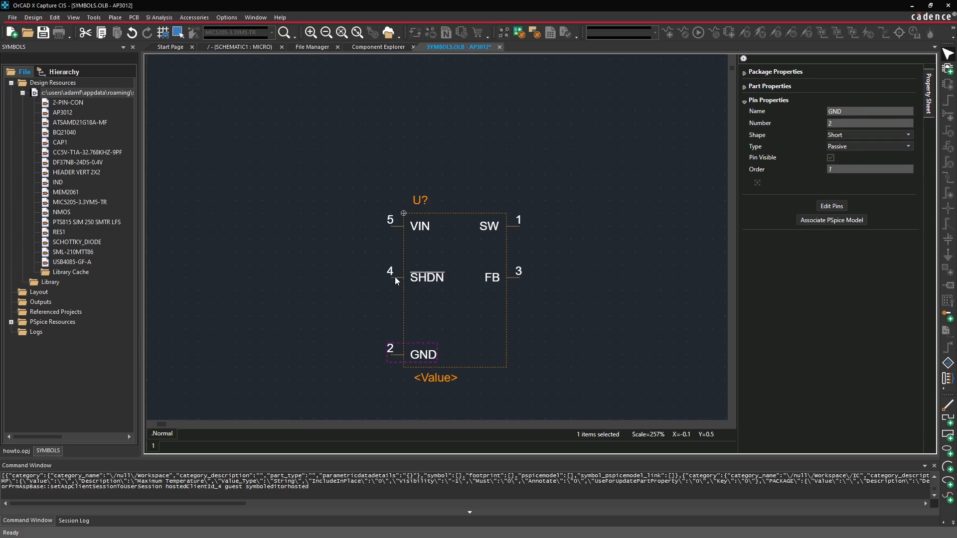
left_click_drag(395, 276, 397, 292)
key("ctrl+z")
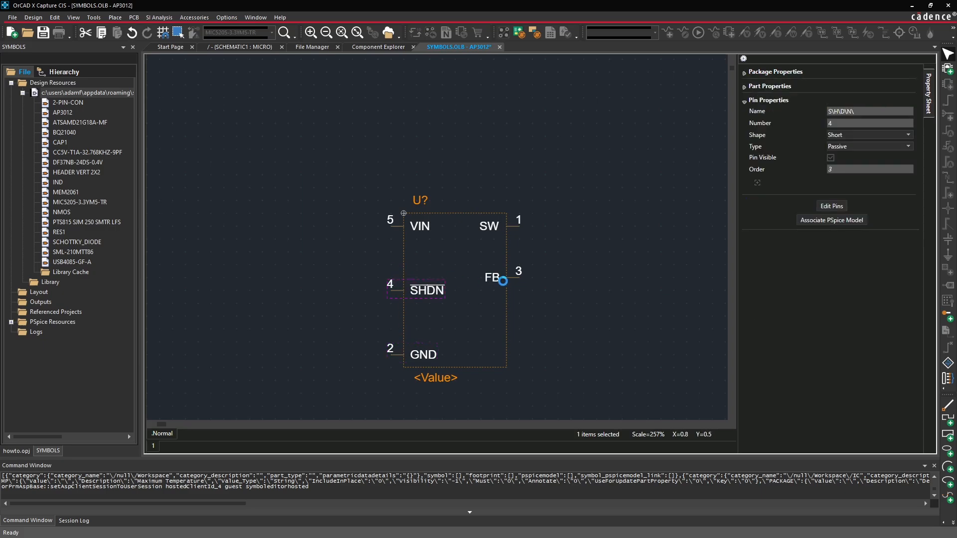
left_click_drag(510, 280, 509, 293)
left_click(591, 309)
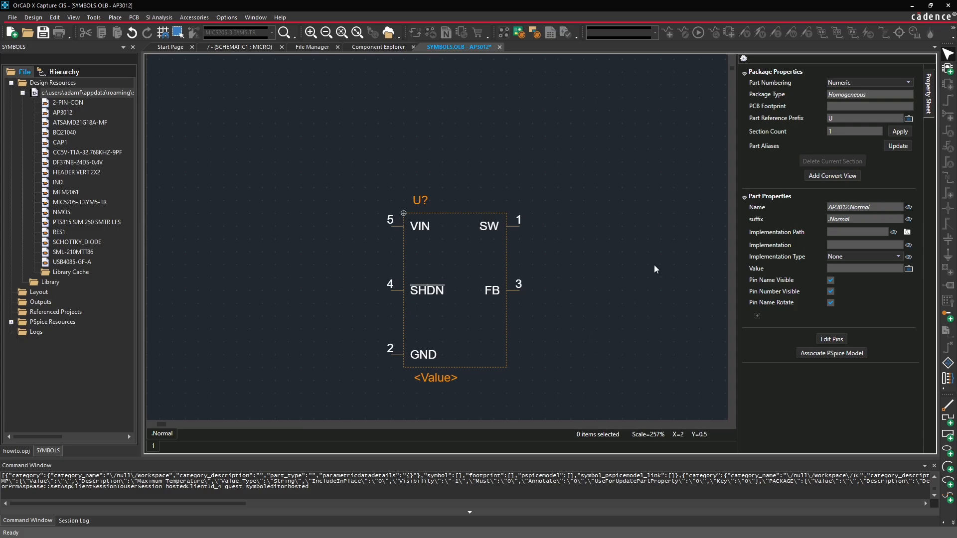
Draw a rectangle over the part's dashed boundary as the symbol's body outline, and end the drawing mode
scroll(306, 238, "down", 2)
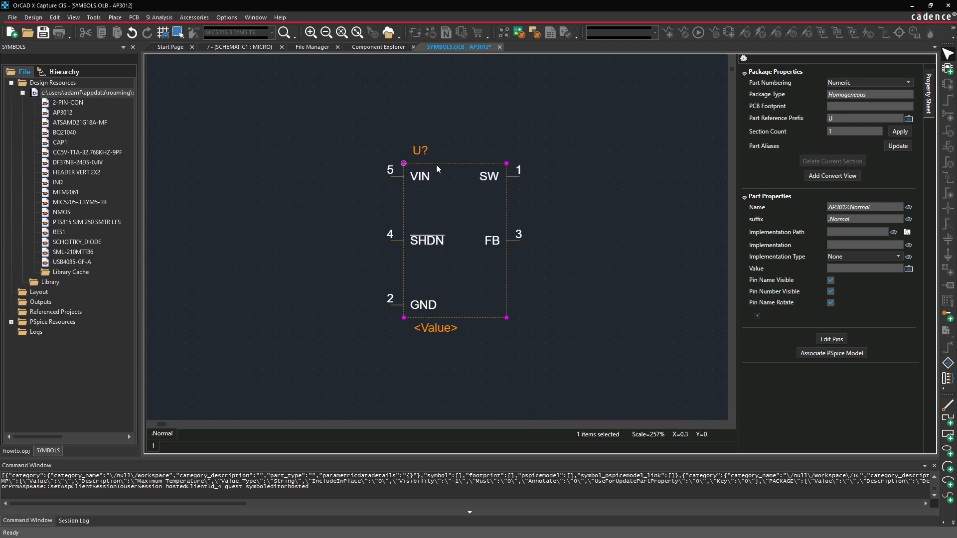
left_click(326, 150)
left_click(115, 18)
left_click(133, 328)
left_click_drag(403, 163, 506, 318)
right_click(575, 273)
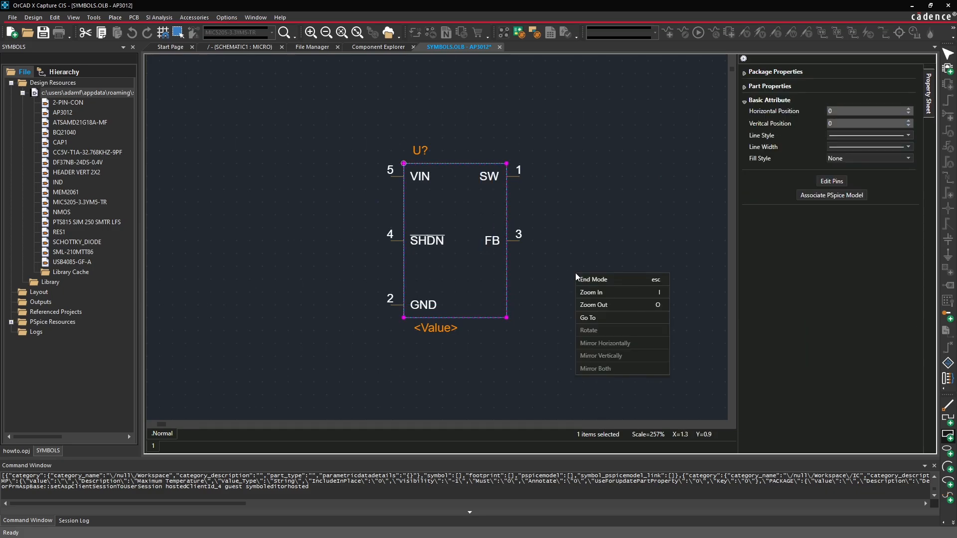
left_click(589, 281)
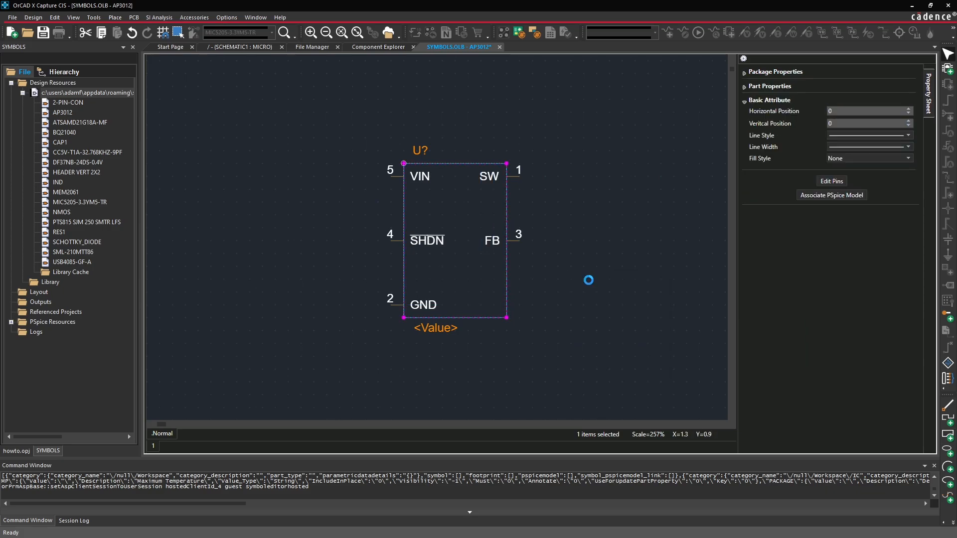
left_click(575, 279)
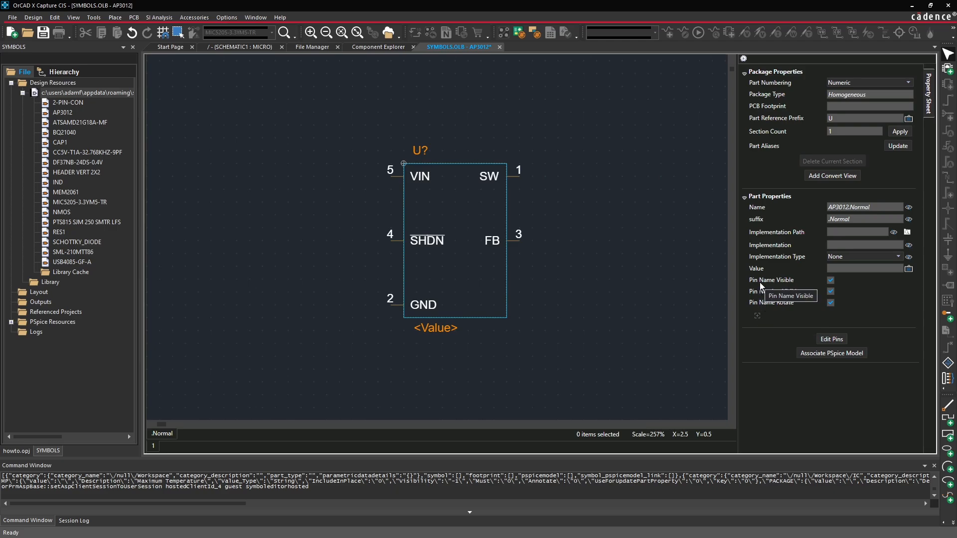
Set the part's Value property to AP3012
left_click(843, 269)
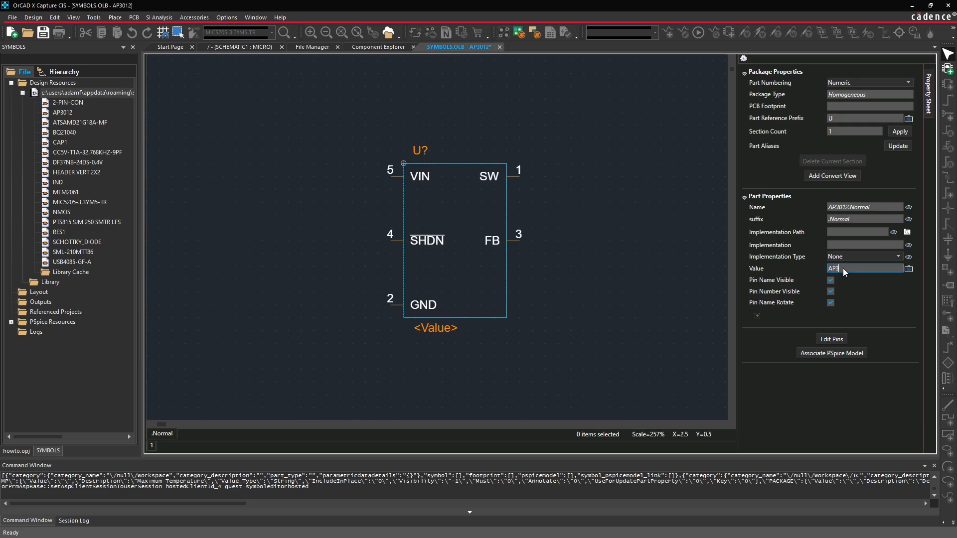
type("AP3012")
left_click(678, 292)
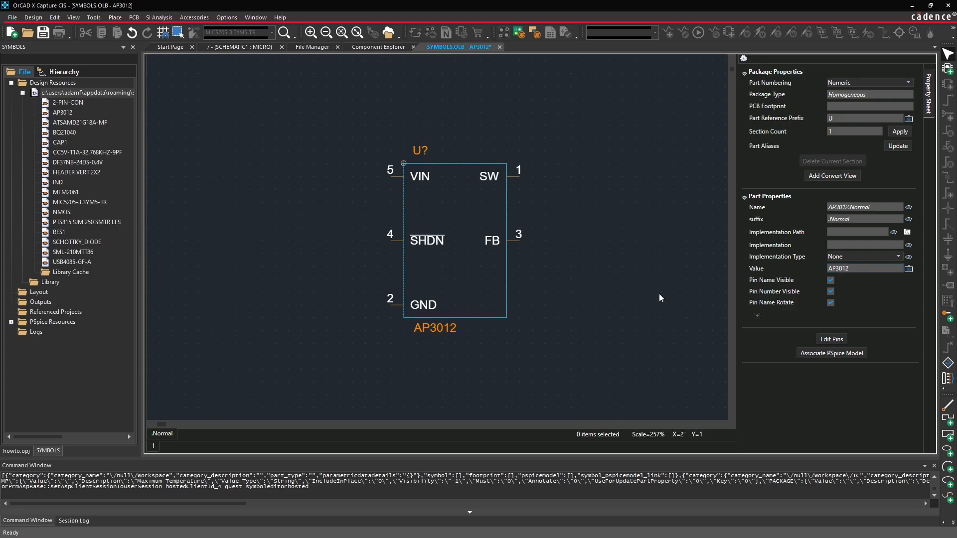
Try to move the U? reference designator closer to the outline's upper-left corner
left_click(420, 150)
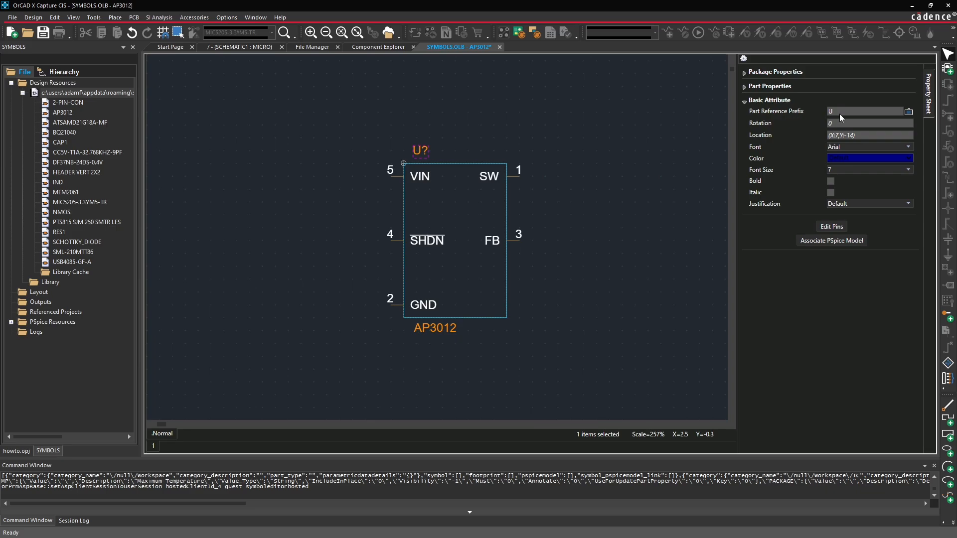
left_click_drag(421, 151, 411, 153)
left_click(444, 146)
key("ctrl+z")
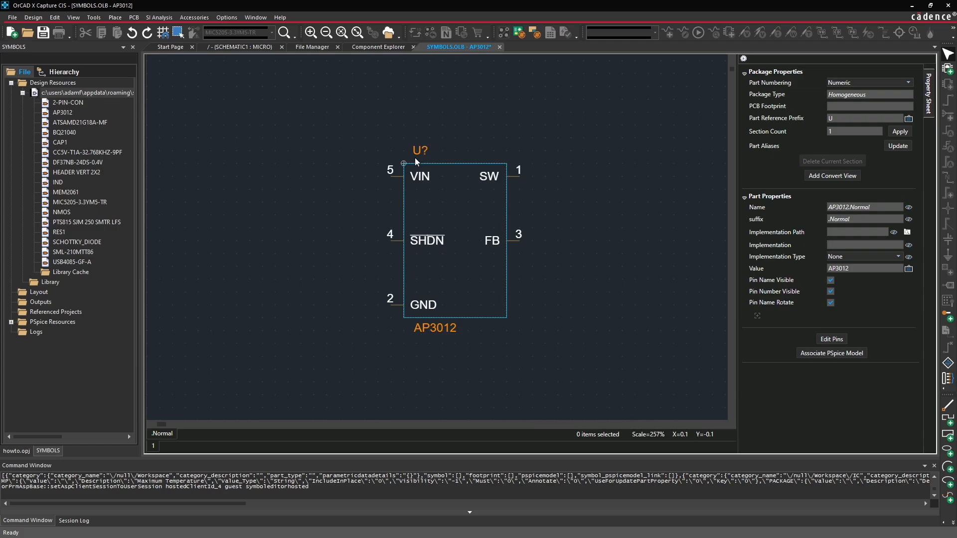
left_click(423, 154)
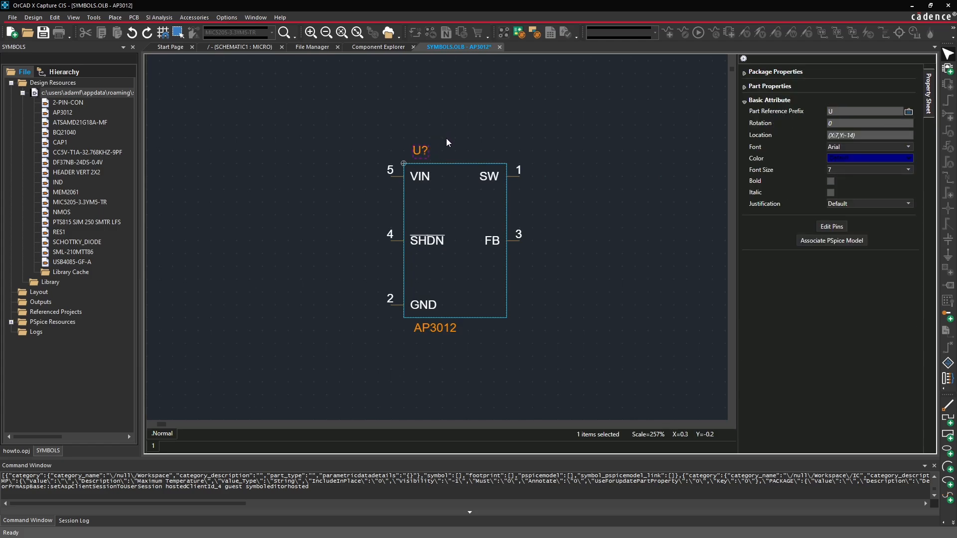
left_click(462, 202)
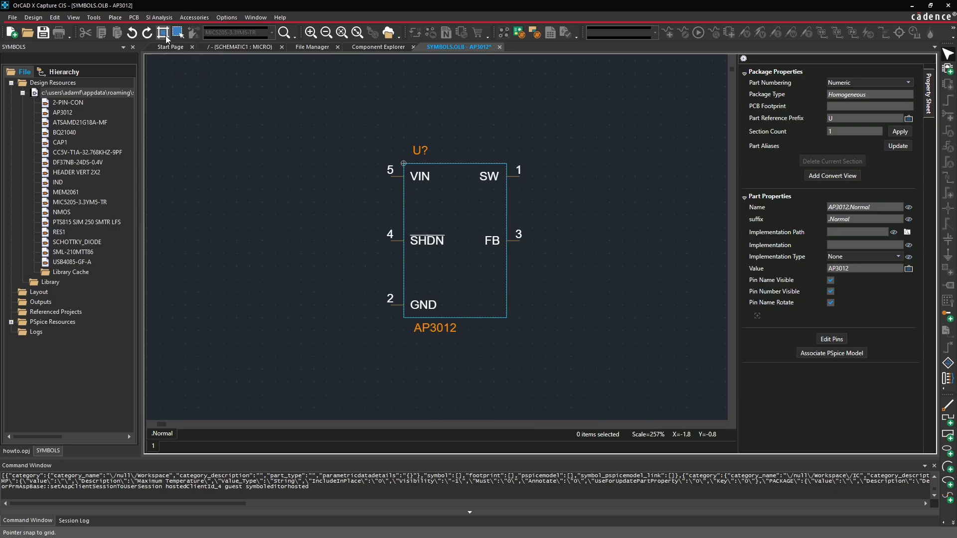
With grid snapping turned off, nudge the U? reference designator slightly, and delete pin 5 (VIN)
left_click(425, 153)
left_click_drag(425, 152, 399, 177)
left_click(397, 175)
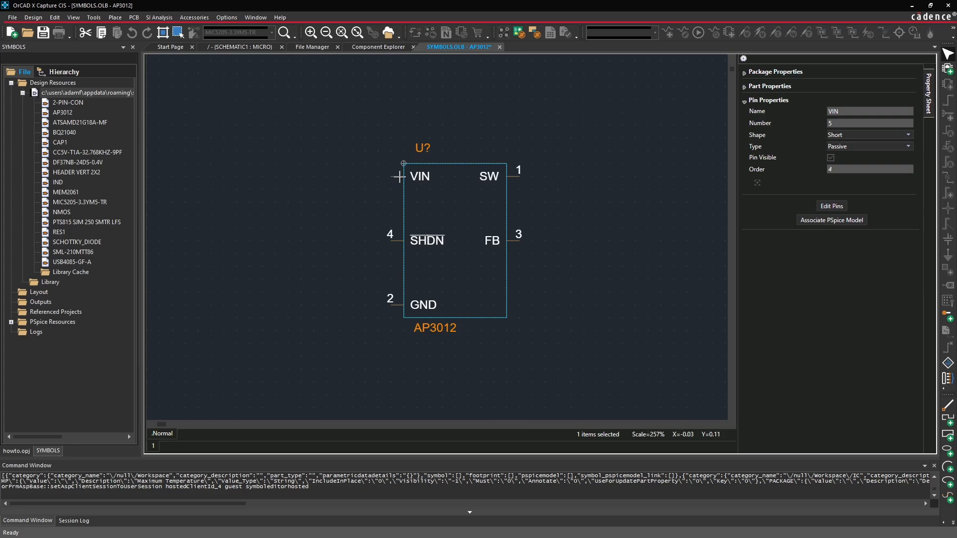
key("Delete")
left_click(506, 301)
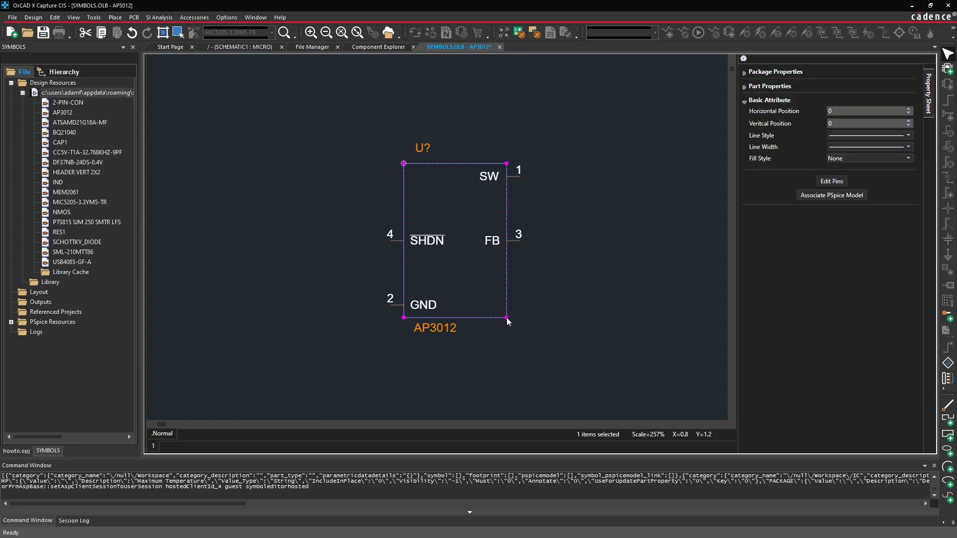
left_click_drag(506, 318, 507, 318)
left_click(544, 289)
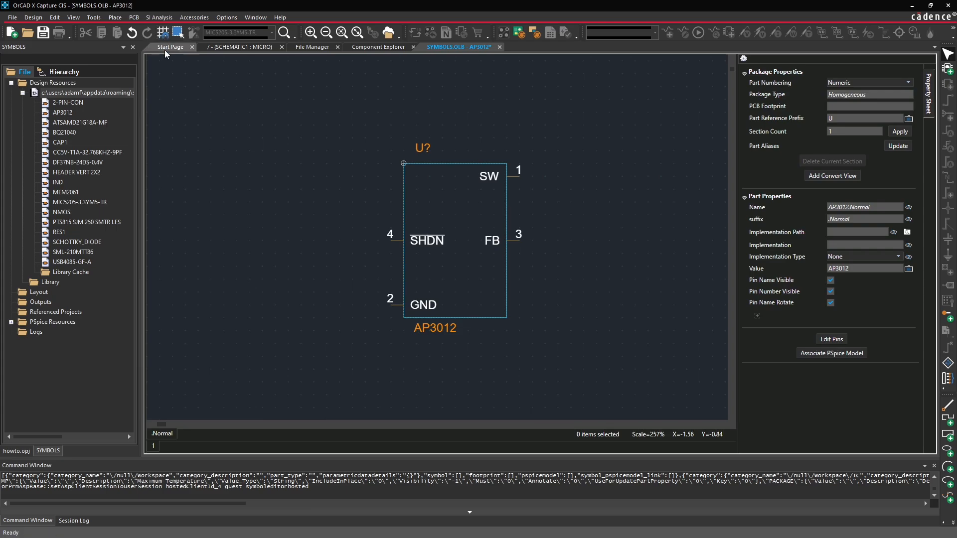
With grid snapping back on, move the U? reference designator to X:0, Y:-12 above the outline's upper-left corner
left_click(421, 149)
left_click_drag(421, 149, 412, 152)
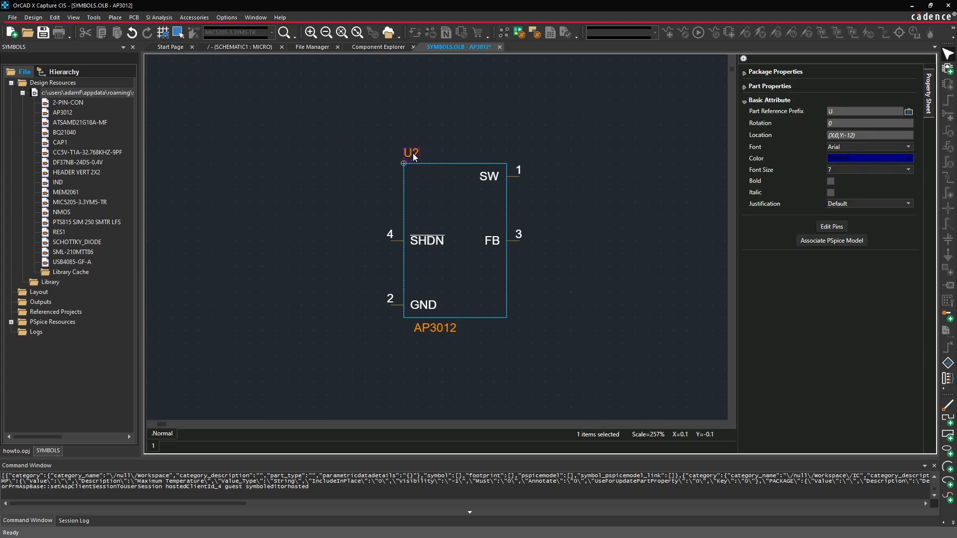
scroll(416, 152, "up", 3, "ctrl")
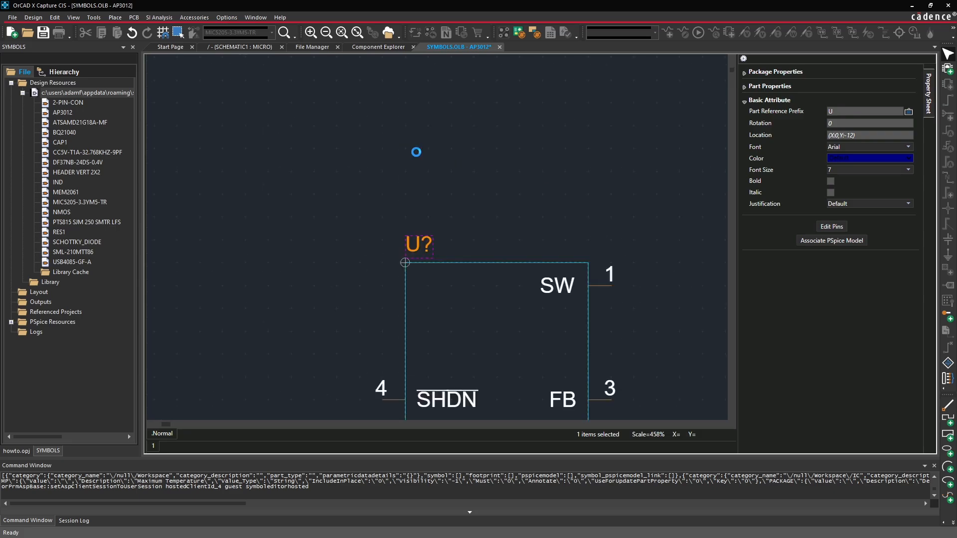
Move the U? reference designator to X:0, Y:-10 and the AP3012 value label just beneath the outline's lower-left corner
scroll(461, 305, "down", 5)
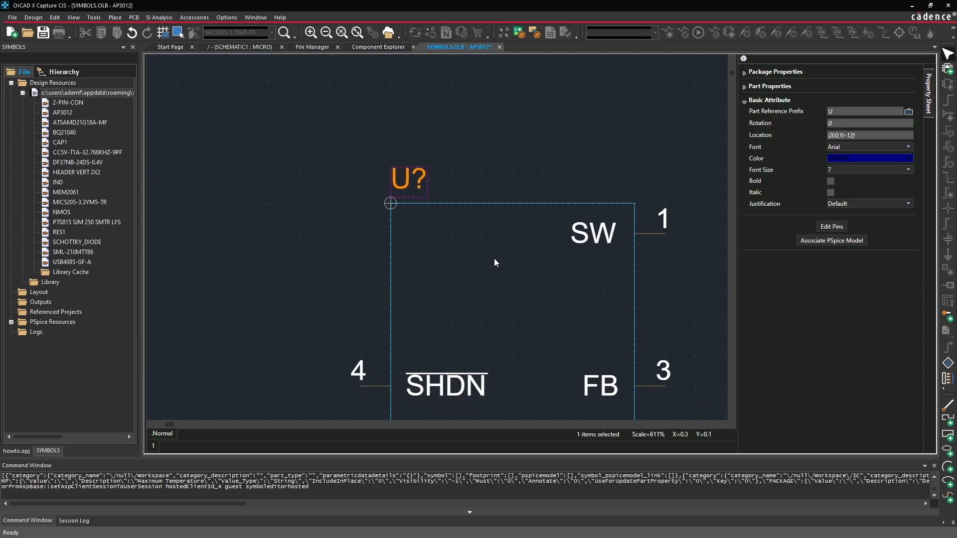
scroll(473, 190, "up", 5)
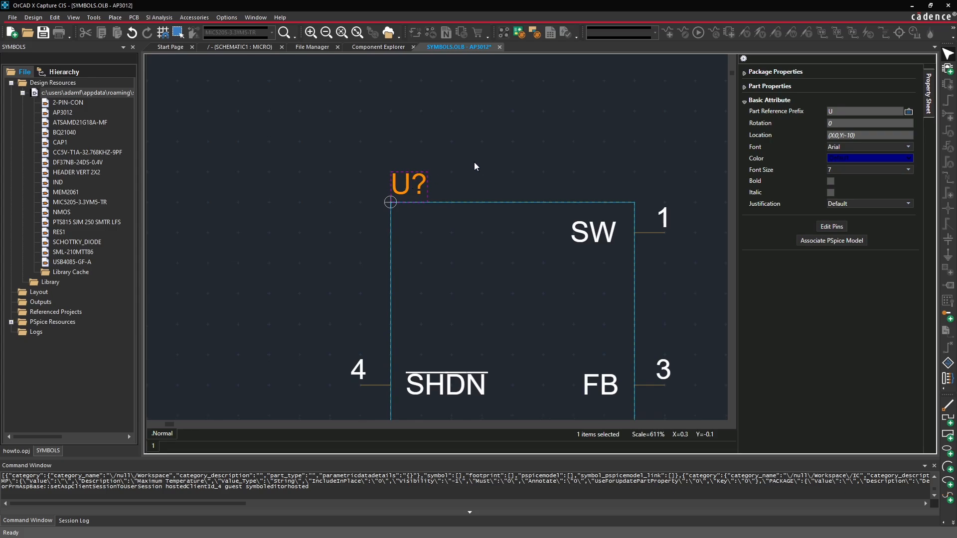
scroll(474, 163, "down", 5)
left_click(468, 298)
left_click_drag(469, 301, 457, 287)
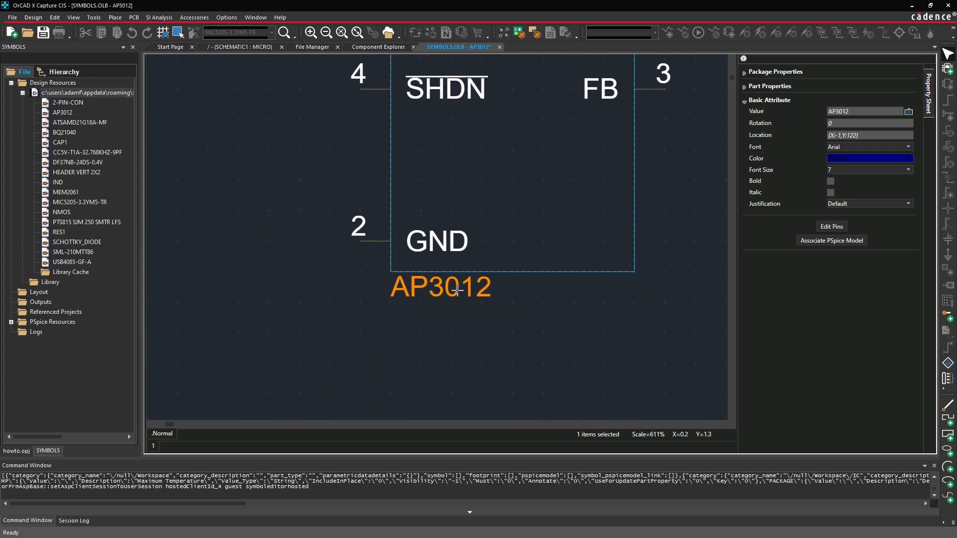
left_click(543, 296)
scroll(546, 190, "down", 3, "ctrl")
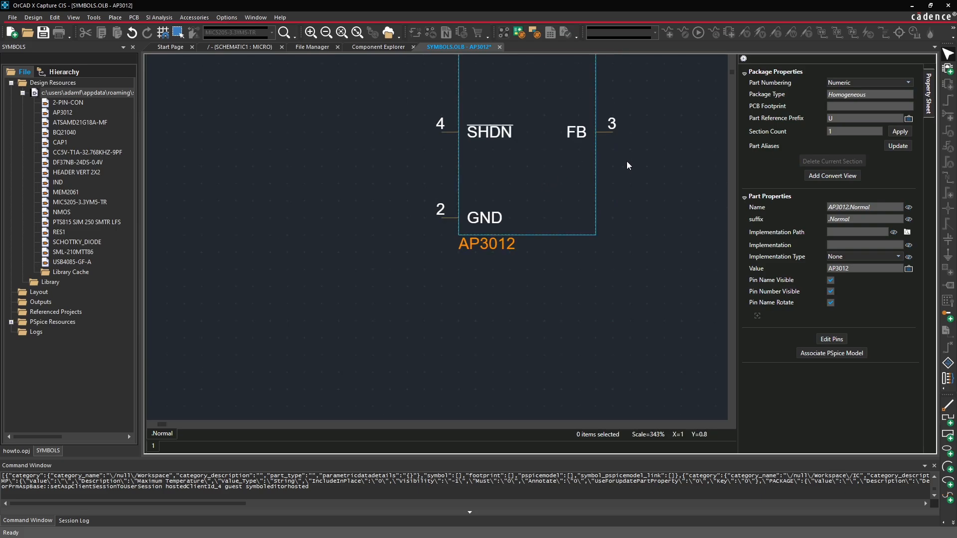
Examine the complete symbol, checking its outline, pins and label placement
scroll(642, 125, "up", 5)
scroll(640, 160, "up", 3)
scroll(622, 173, "down", 1, "ctrl")
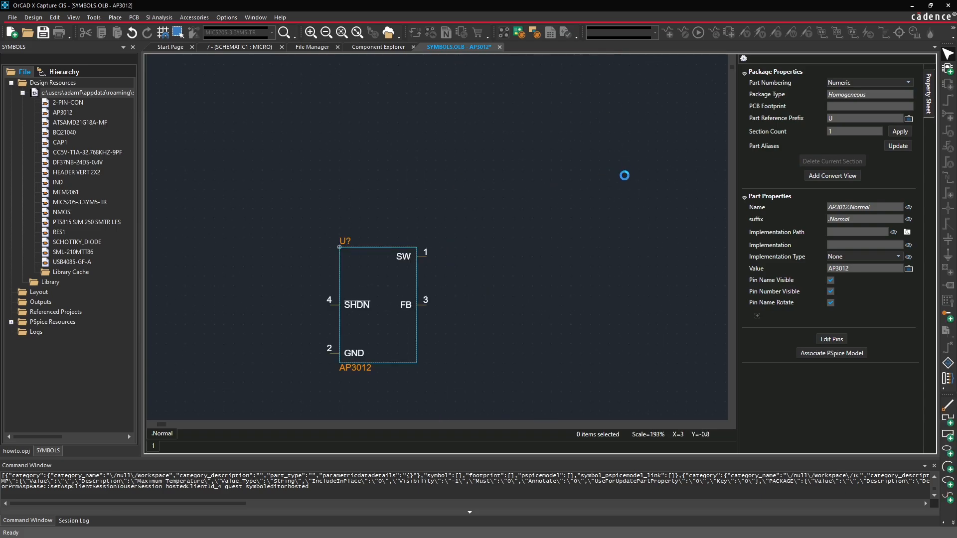
scroll(348, 324, "down", 1)
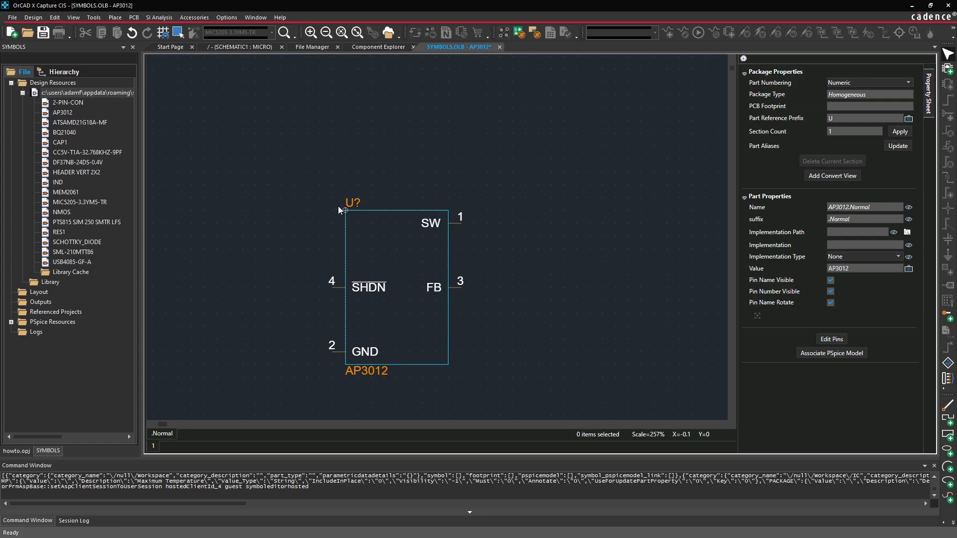
scroll(337, 206, "down", 2, "ctrl")
scroll(291, 228, "up", 2, "ctrl")
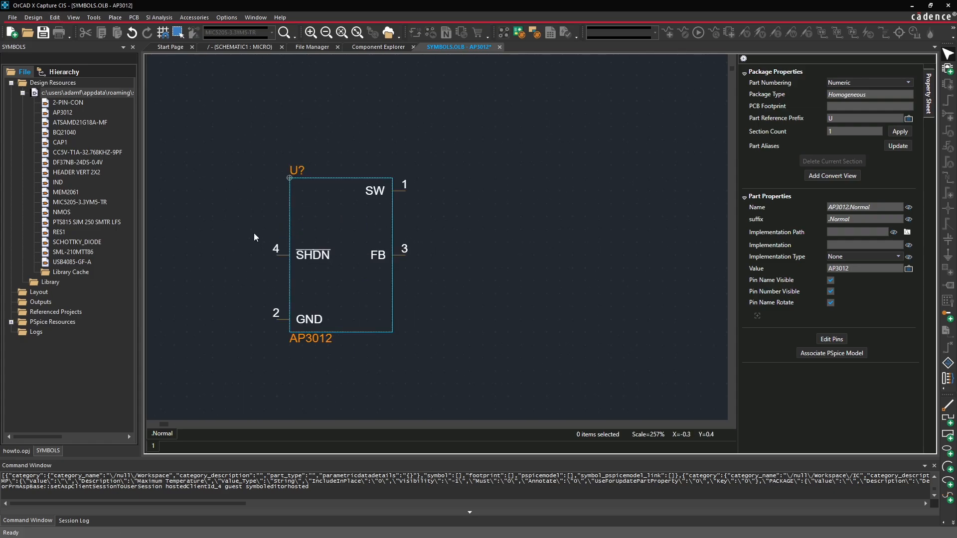
scroll(253, 231, "down", 5)
scroll(253, 231, "up", 5)
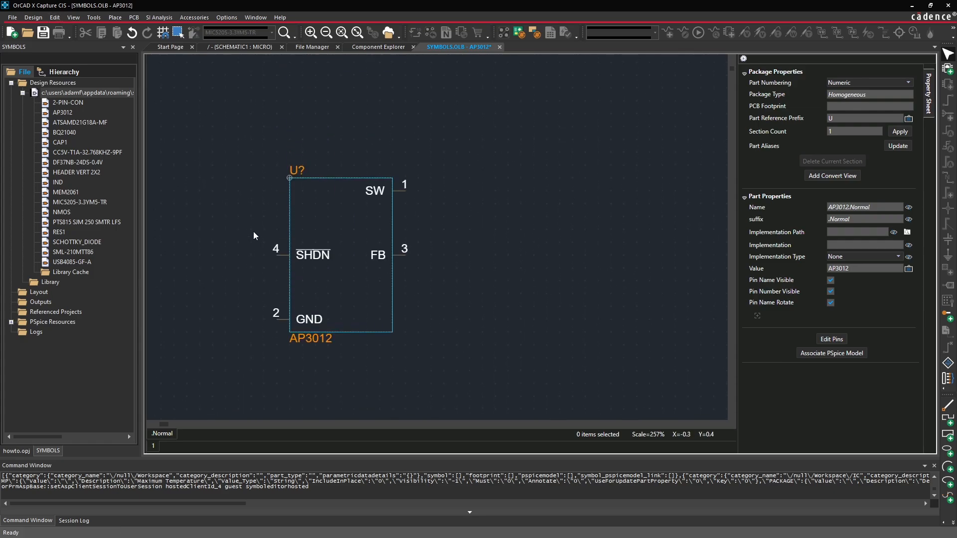
left_click(290, 211)
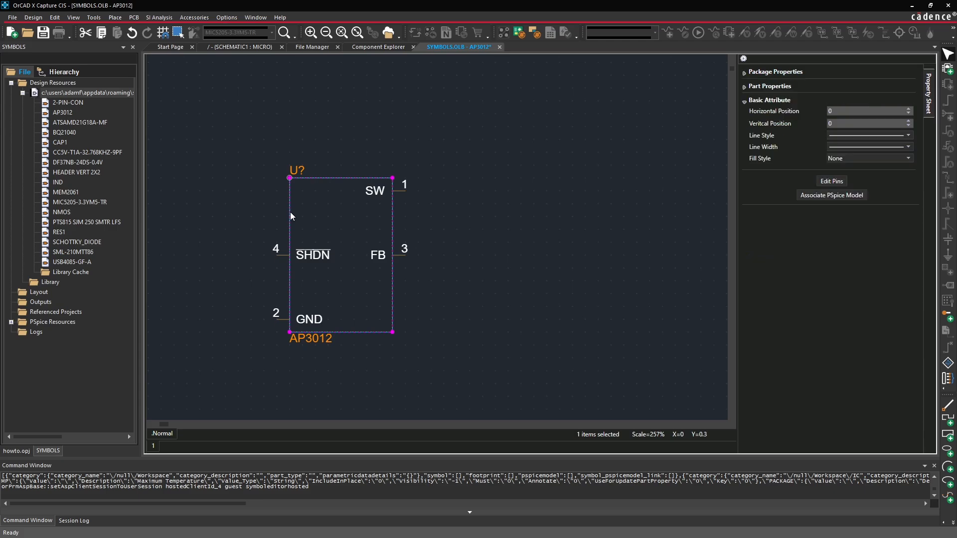
left_click(515, 225)
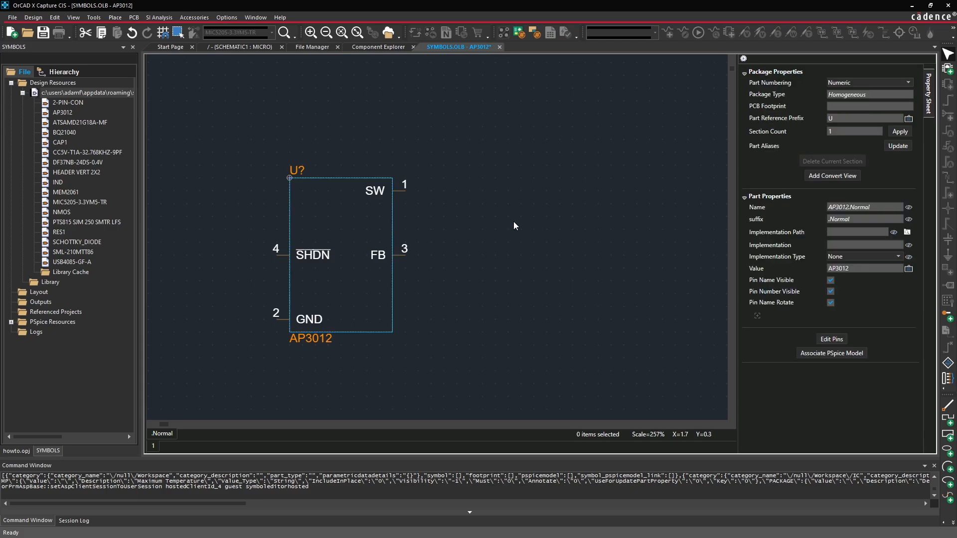
Check the symbol's pin table, then save the AP3012 symbol and close it
left_click(831, 339)
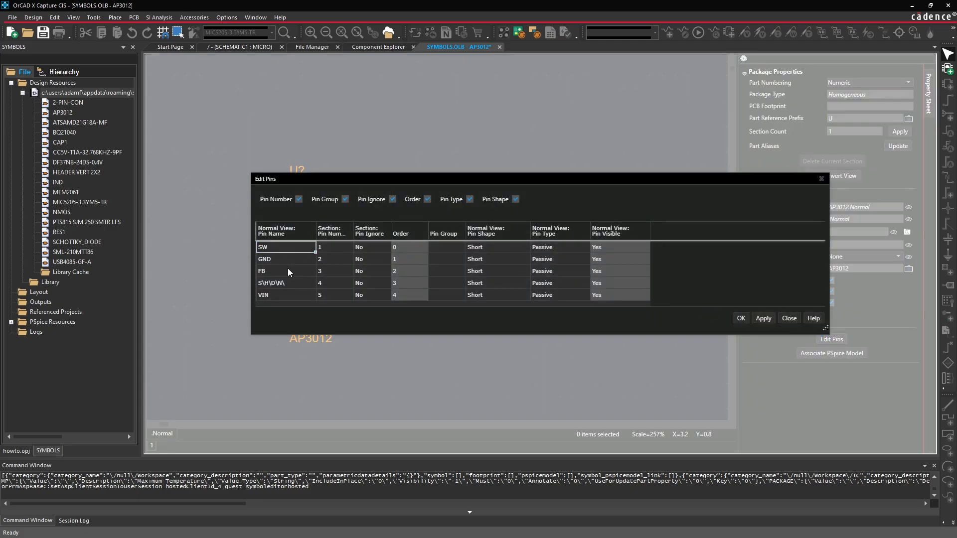
left_click(740, 318)
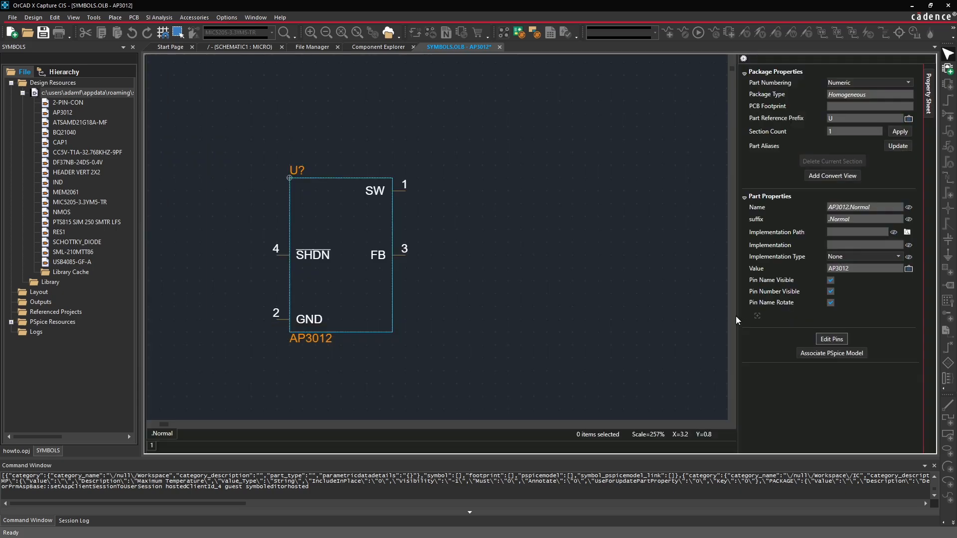
key("ctrl+s")
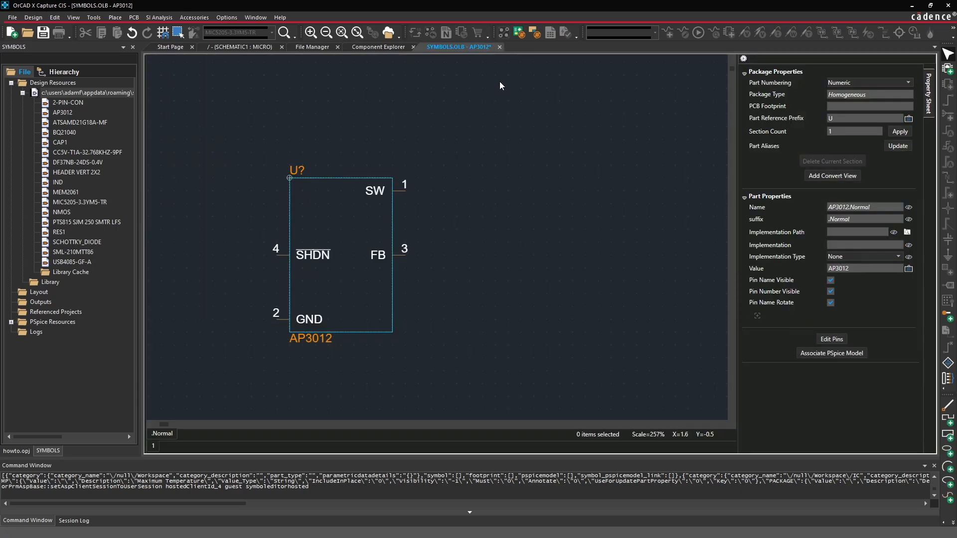
left_click(497, 47)
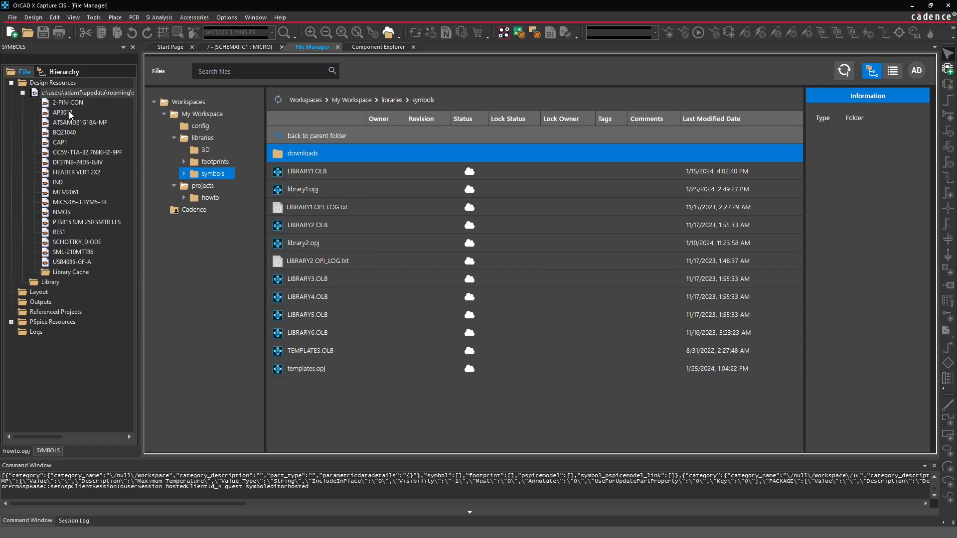
Reopen the AP3012 symbol from the SYMBOLS library to review it, and close it again
double_click(63, 113)
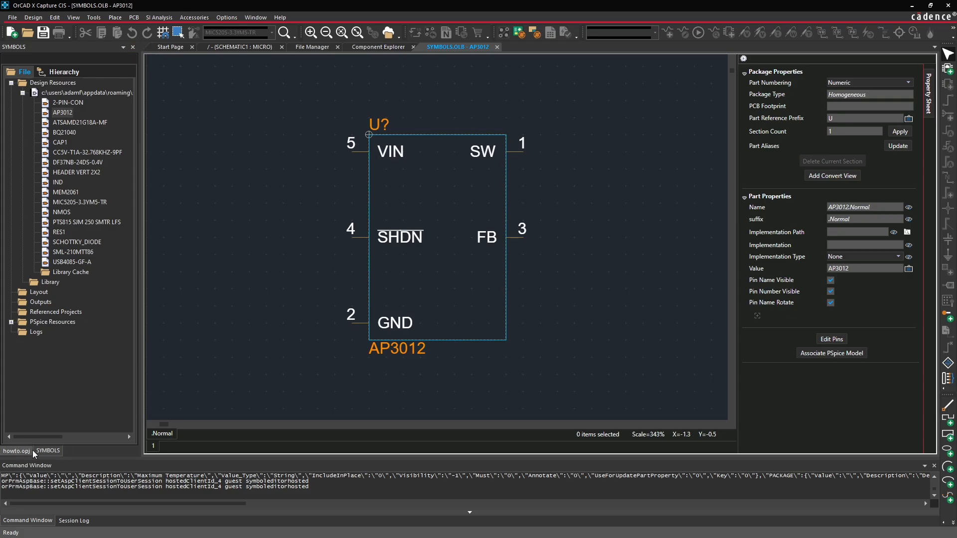
left_click(46, 451)
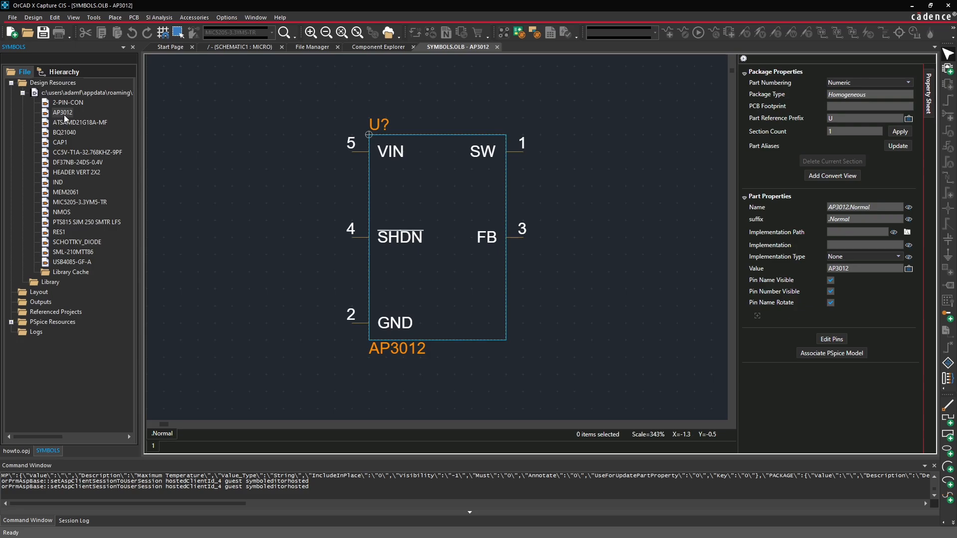
left_click(497, 47)
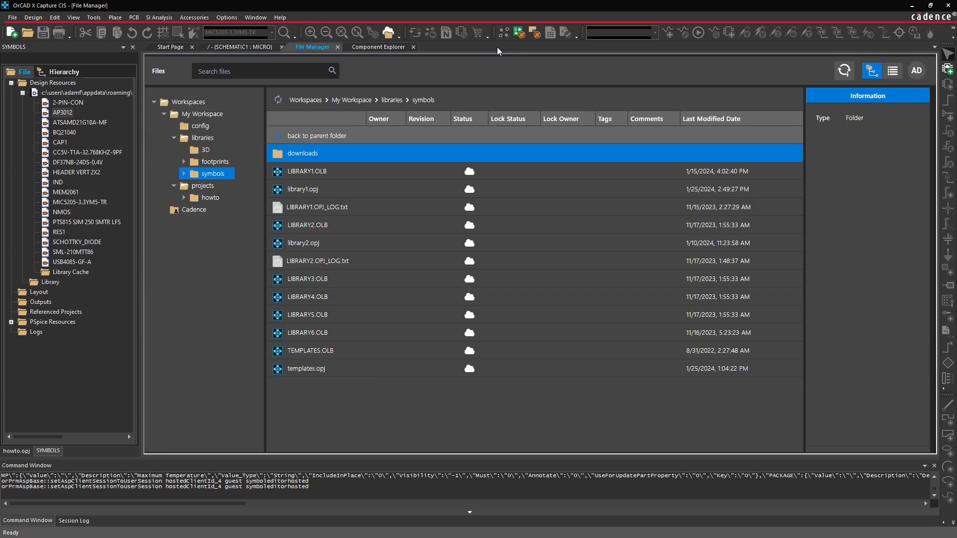
Open component CDN-DEMO-0003 for editing from the Component Explorer and show its associated models
left_click(364, 47)
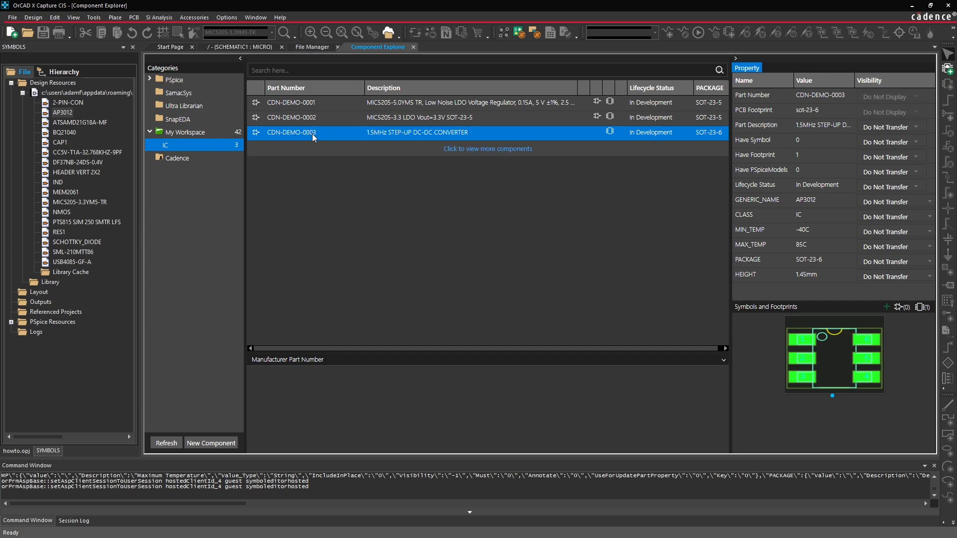
right_click(406, 135)
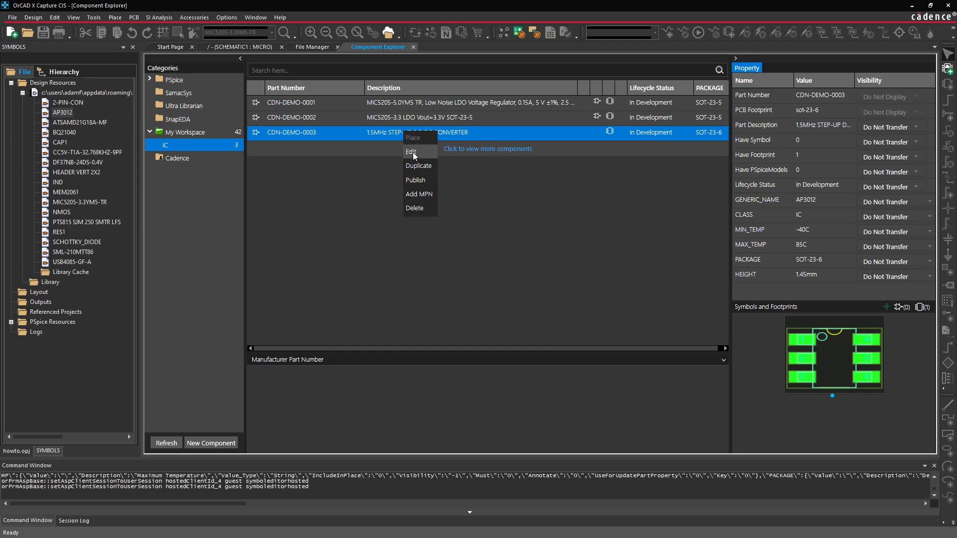
left_click(412, 153)
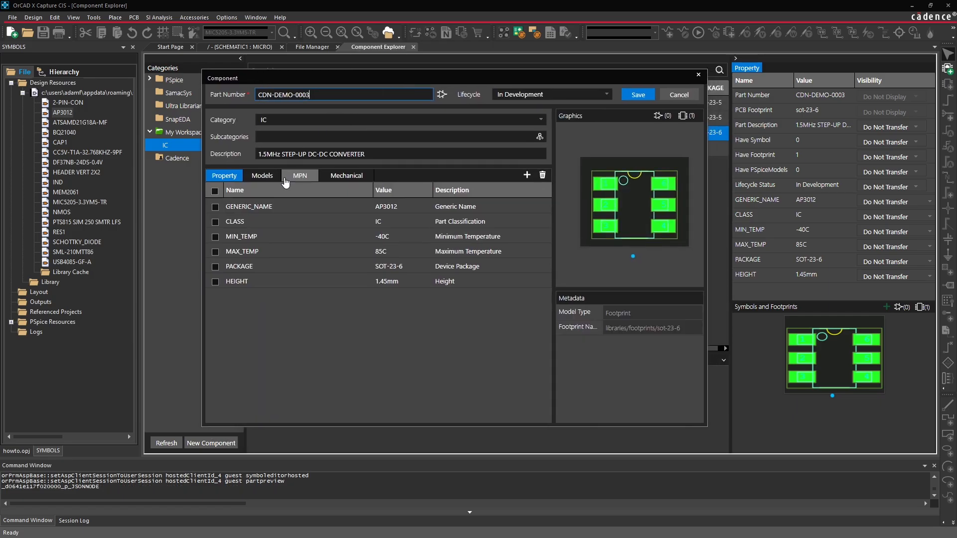
left_click(262, 176)
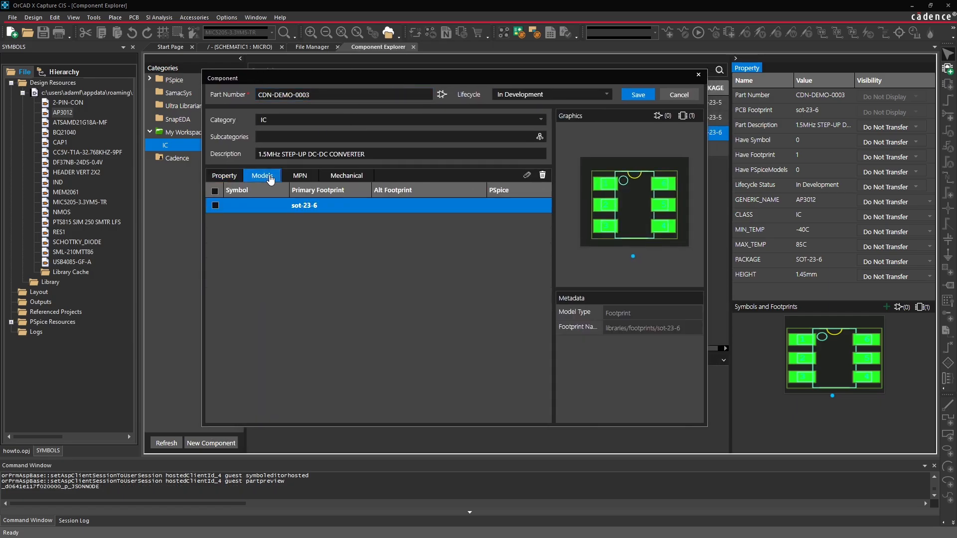
Try to remove the symbol association from the component's sot-23-6 model entry
right_click(313, 205)
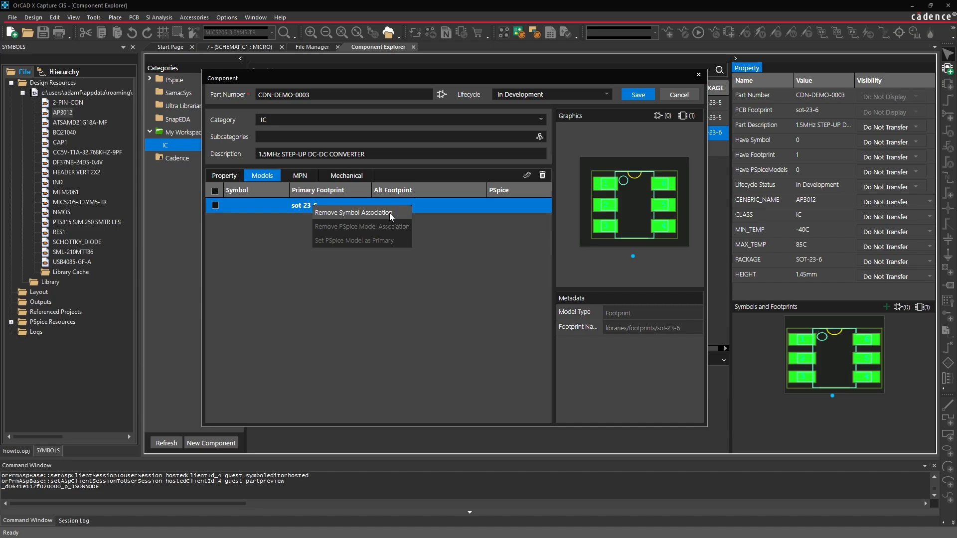
left_click(390, 213)
right_click(321, 206)
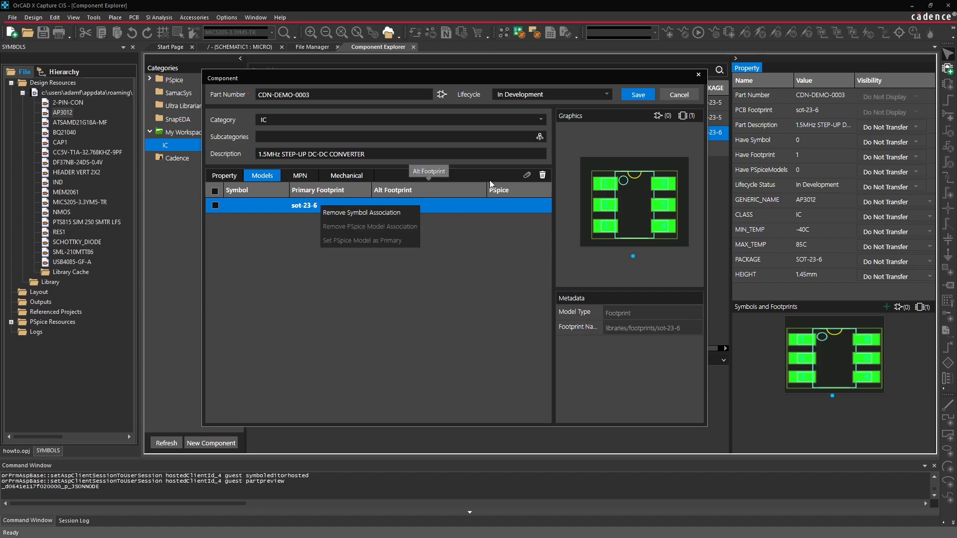
Replace the component's sot-23-6 footprint with sot-23-5
left_click(527, 175)
left_click(527, 175)
left_click(517, 202)
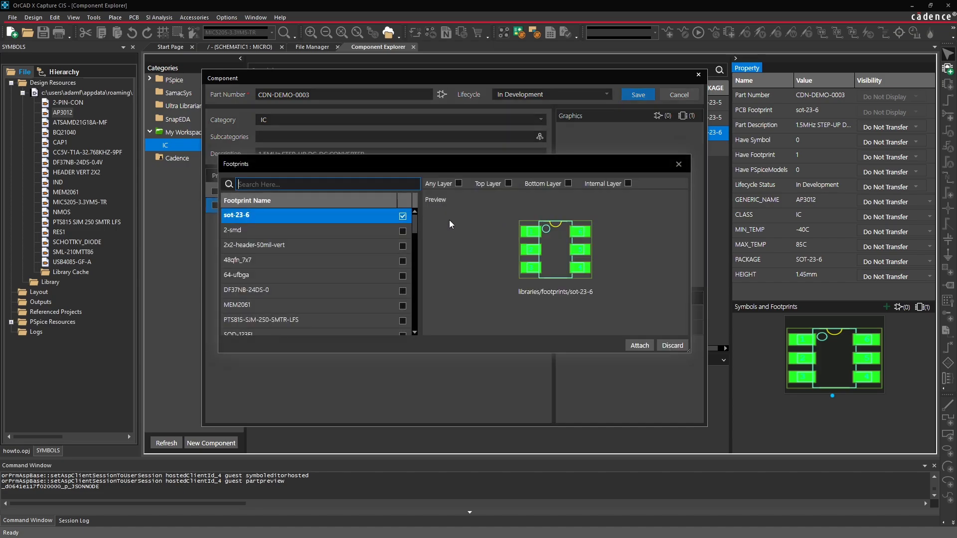
left_click(403, 217)
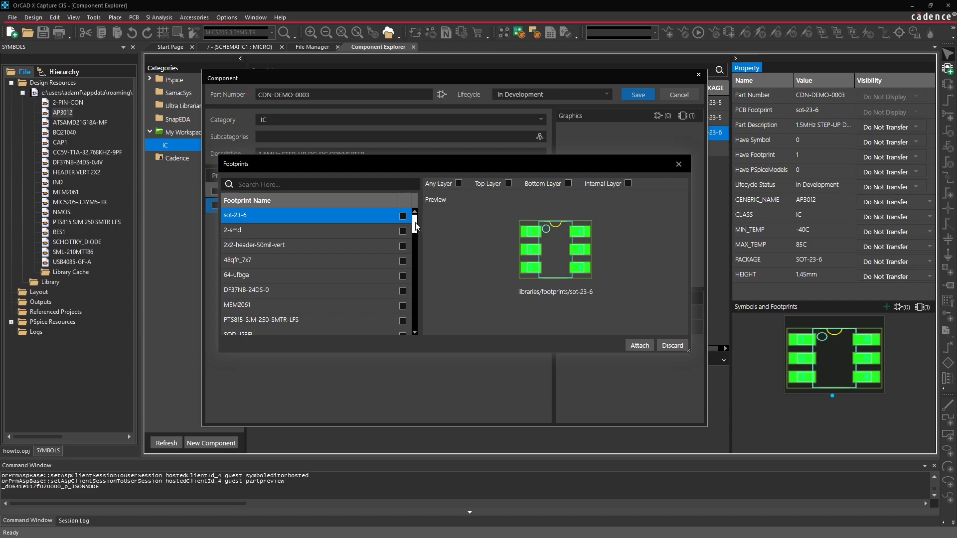
left_click_drag(416, 227, 414, 312)
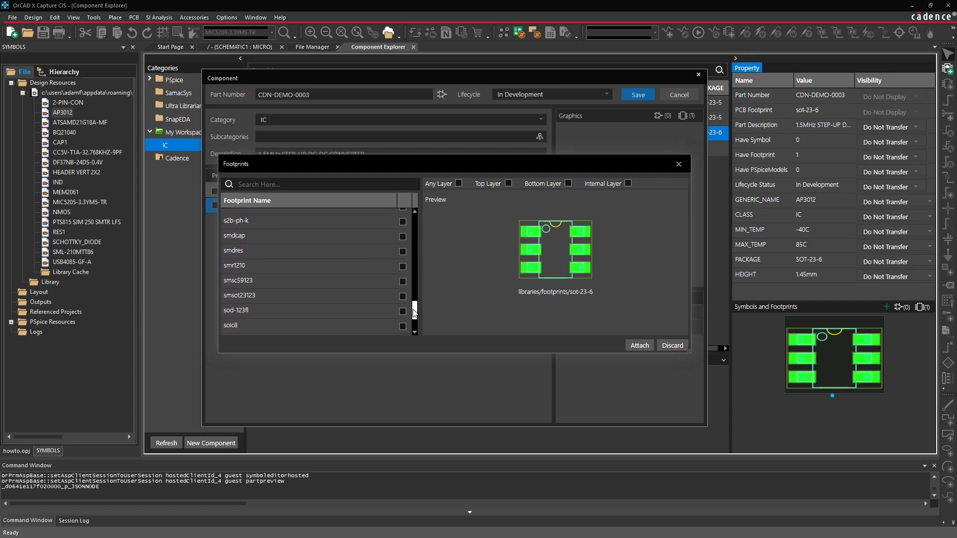
scroll(320, 299, "down", 2)
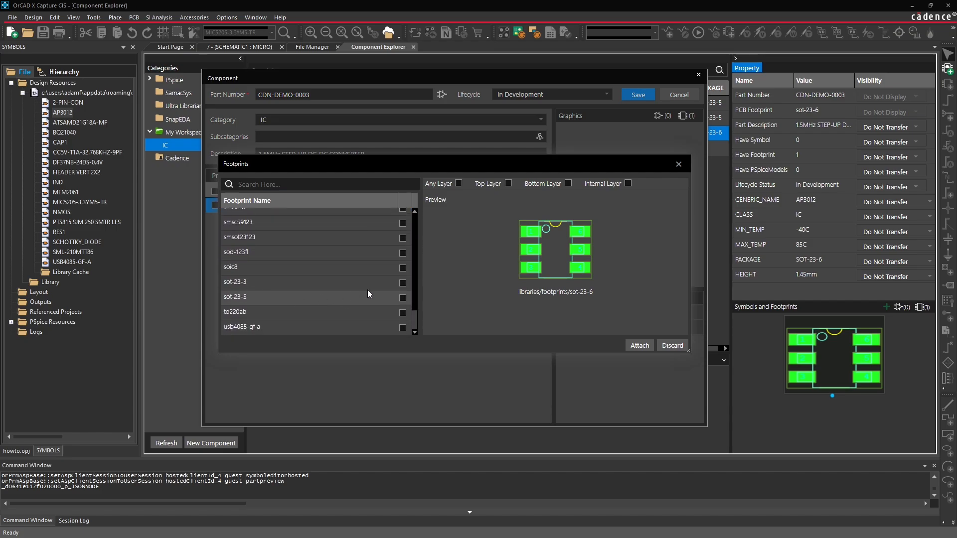
left_click(402, 298)
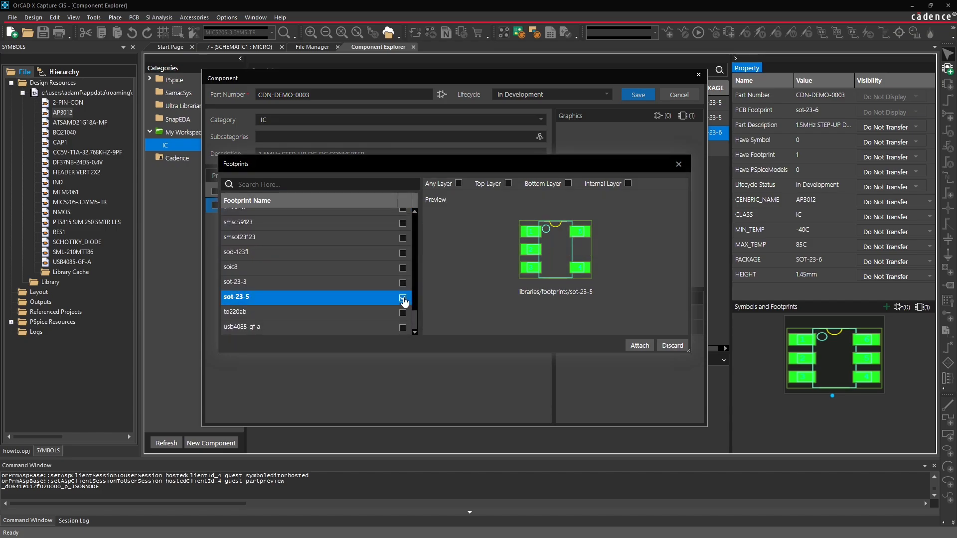
left_click(640, 345)
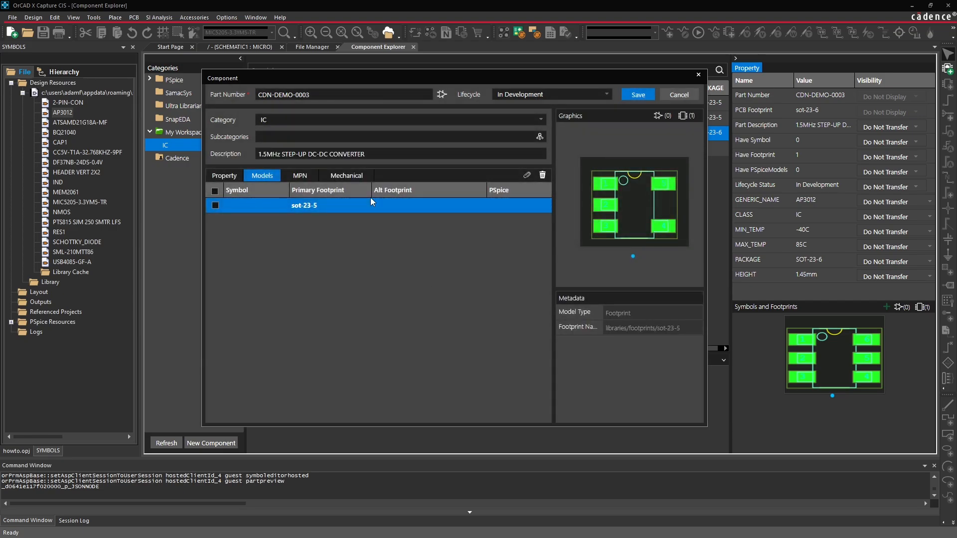
Attach the AP3012 symbol from libraries/symbols/SYMBOLS to the component
left_click(526, 176)
left_click(516, 190)
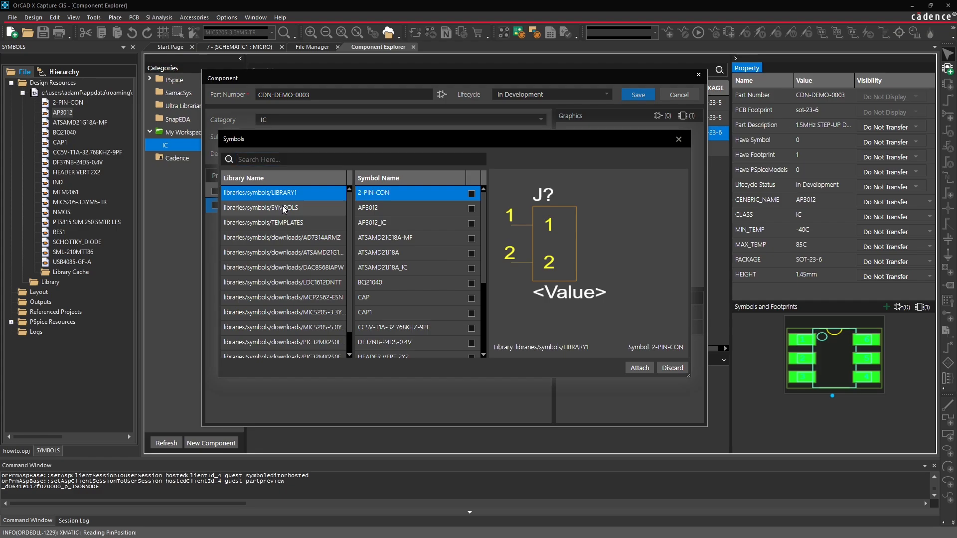
left_click(283, 208)
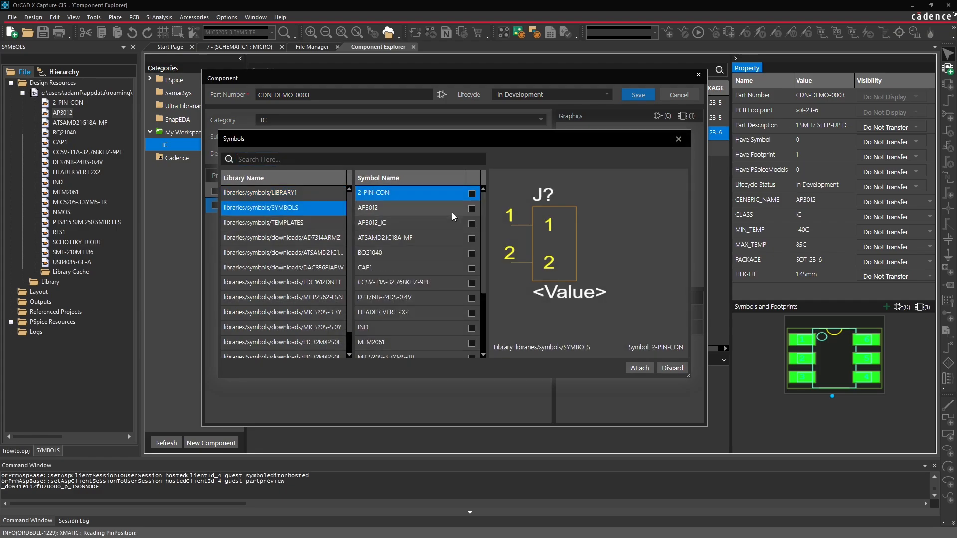
left_click(368, 213)
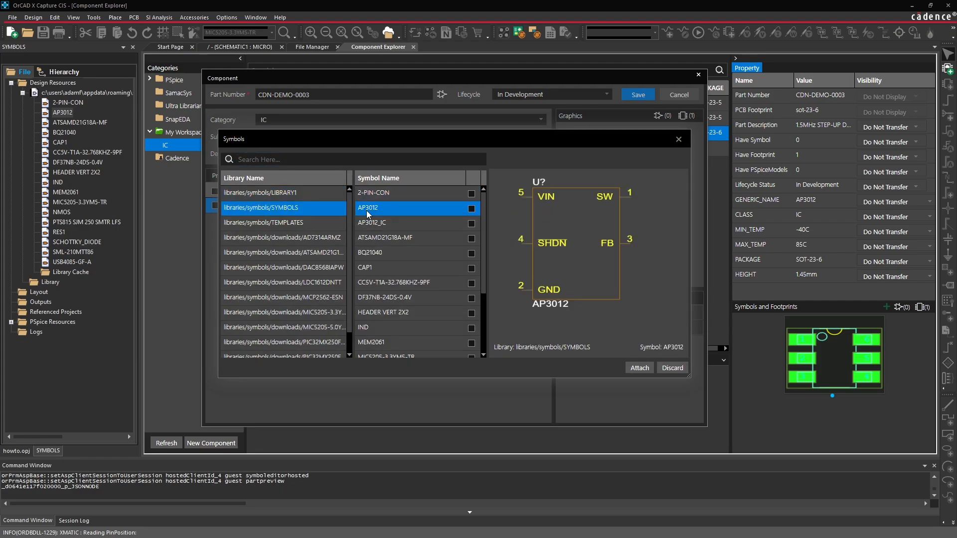
left_click(472, 210)
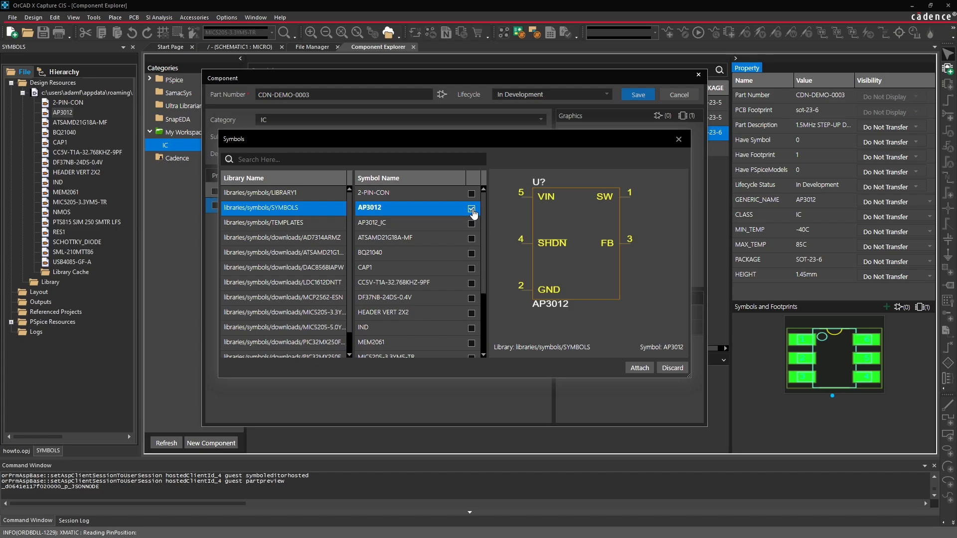
left_click(642, 368)
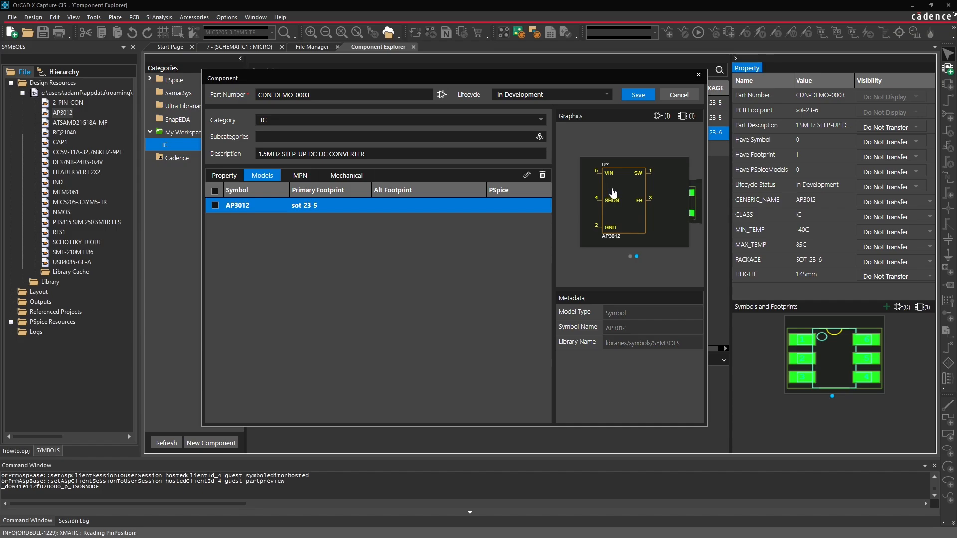
Review the component's properties and models, and save CDN-DEMO-0003 with its AP3012 symbol and sot-23-5 footprint
left_click(217, 181)
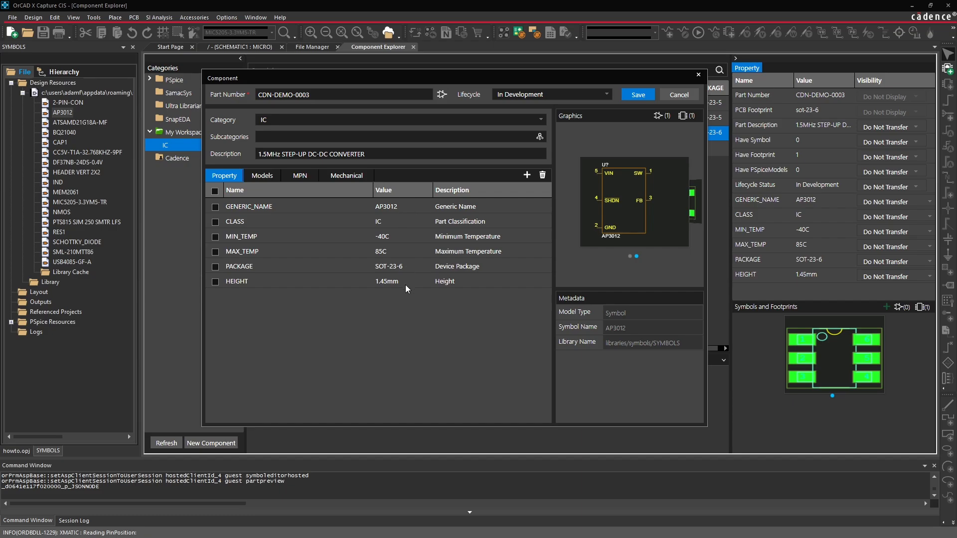
left_click(262, 175)
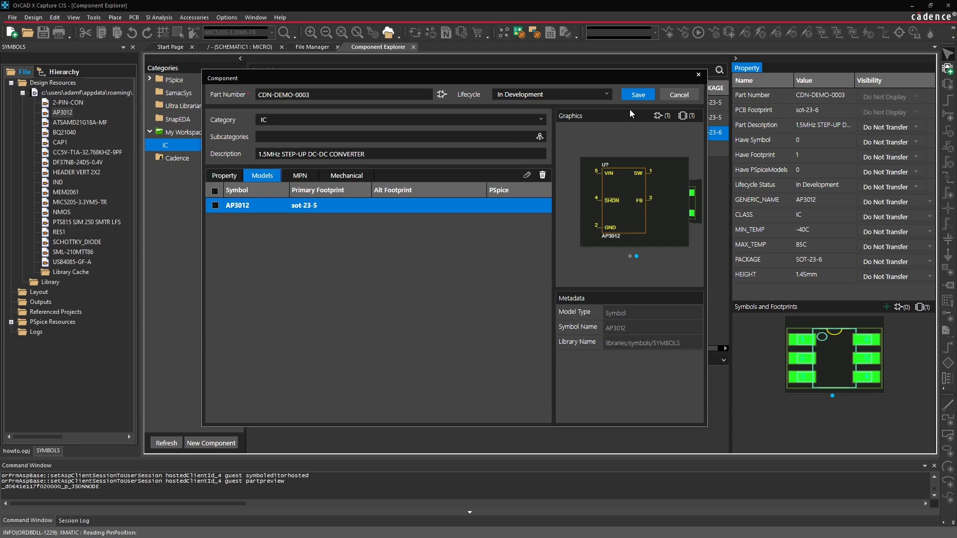
left_click(637, 94)
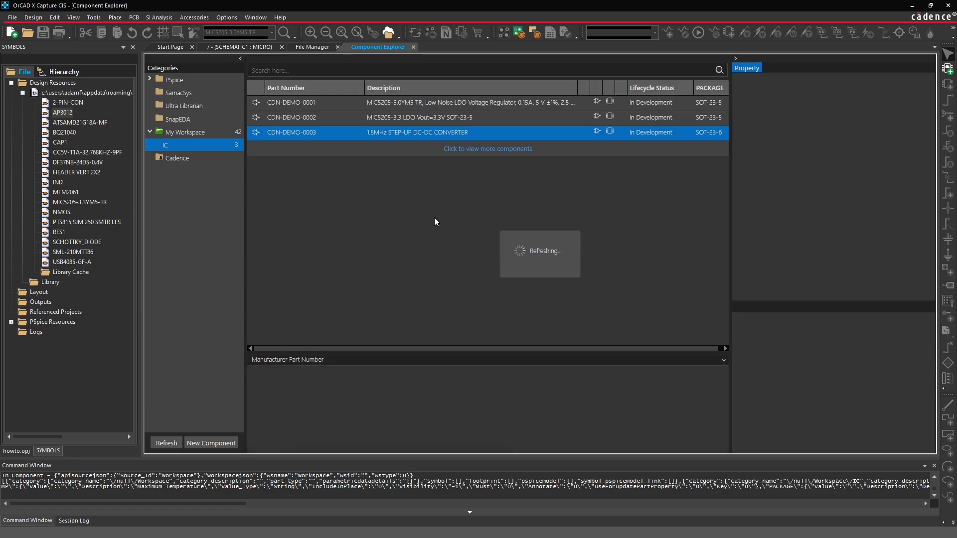
Search the SamacSys library for ap3012 and mark AP3012KTR-E1 for linking to a workspace part
left_click(204, 94)
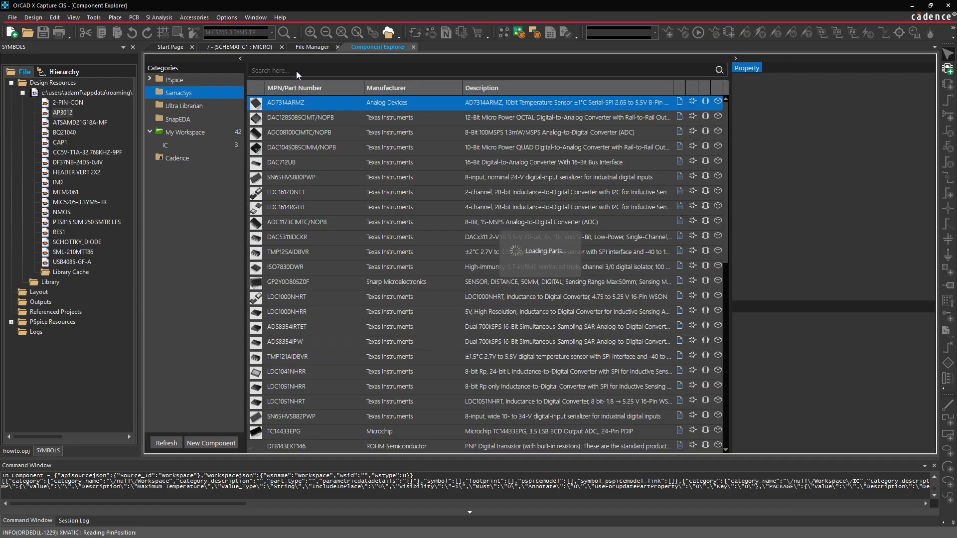
left_click(297, 71)
type("ap3012")
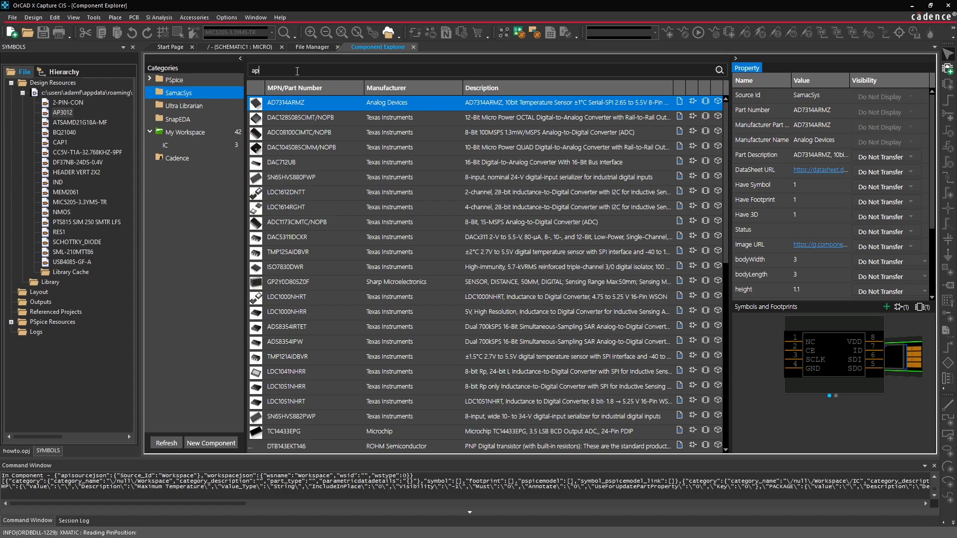
key("Return")
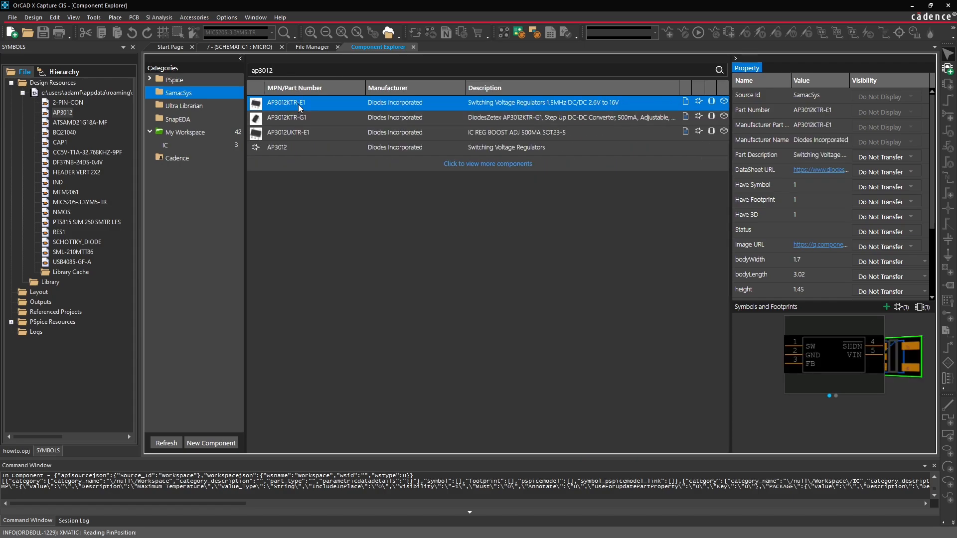
right_click(298, 103)
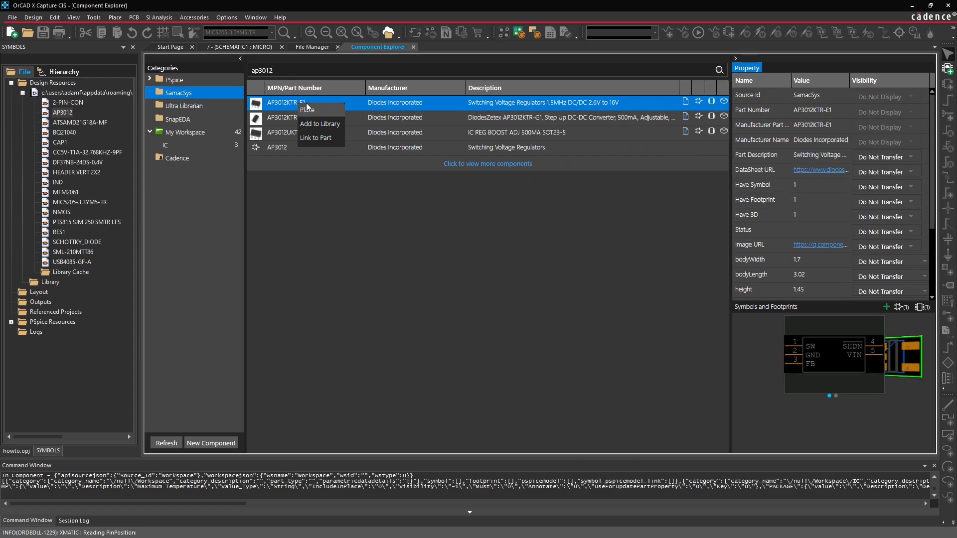
left_click(317, 138)
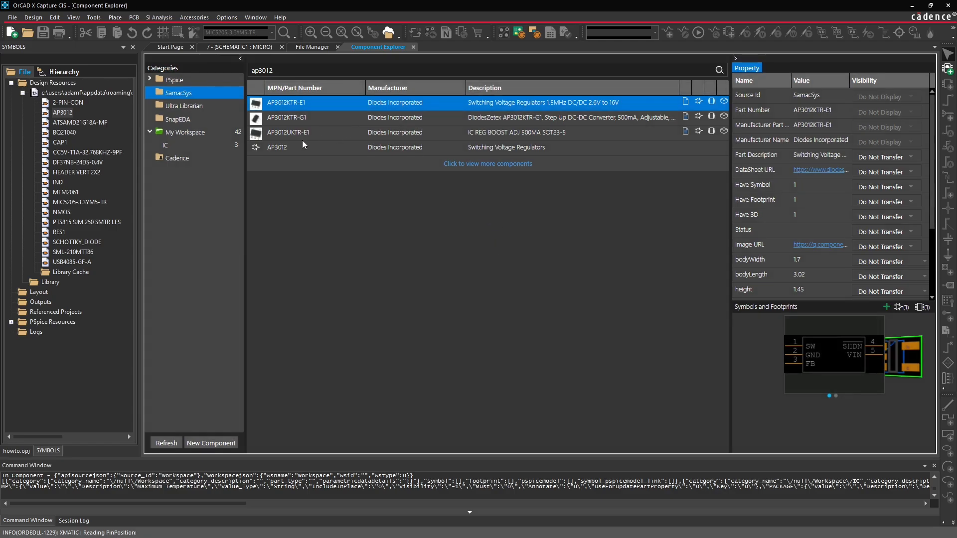
left_click(537, 295)
Link the AP3012KTR-E1 manufacturer part from Diodes Incorporated to CDN-DEMO-0003 in the workspace IC category and save it
left_click(221, 147)
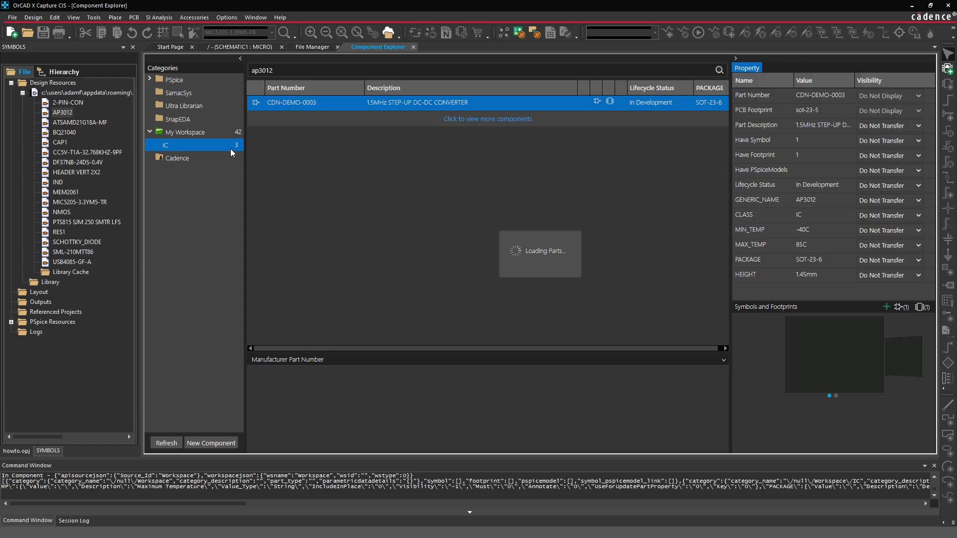
right_click(320, 107)
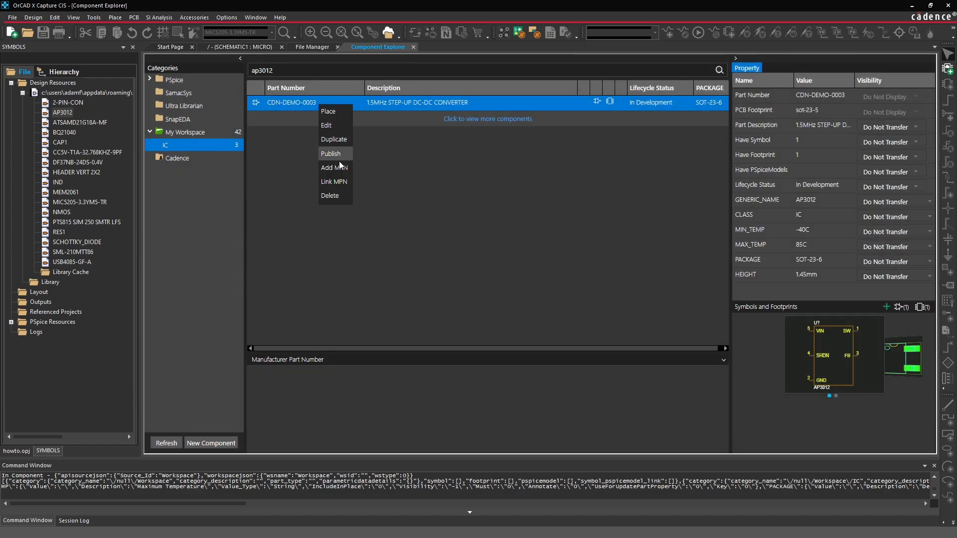
left_click(341, 181)
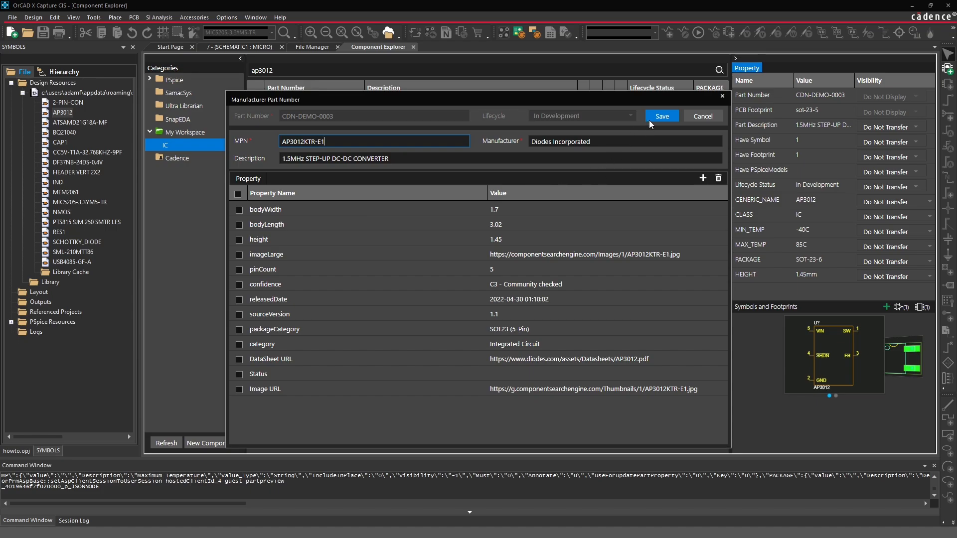
left_click(650, 120)
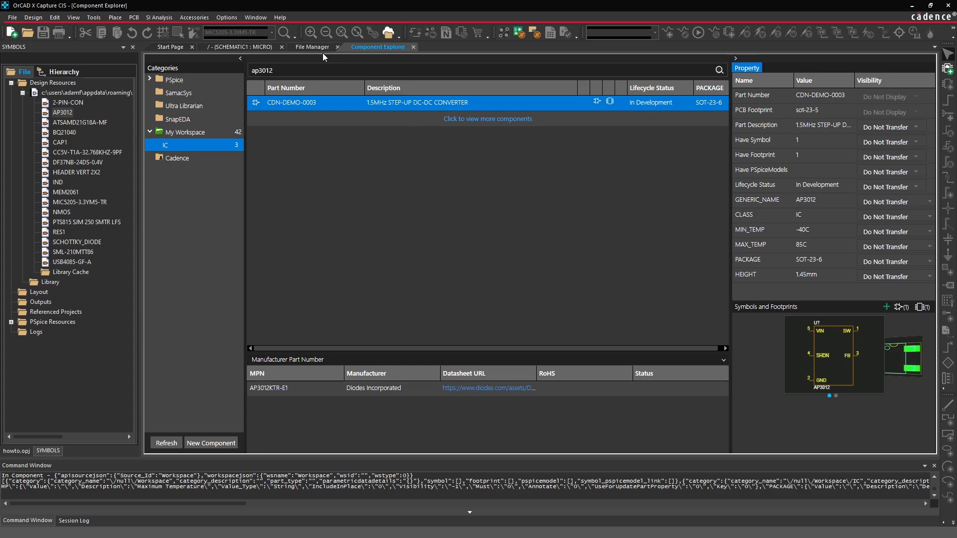
Place one instance of CDN-DEMO-0003 on the MICRO schematic page, to the right of U1
right_click(314, 105)
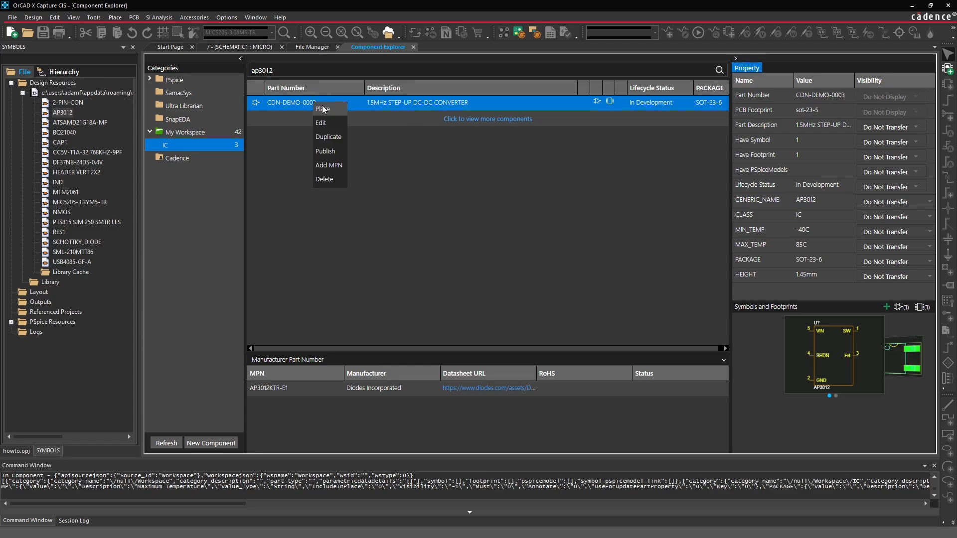
left_click(326, 111)
scroll(381, 160, "down", 5, "ctrl")
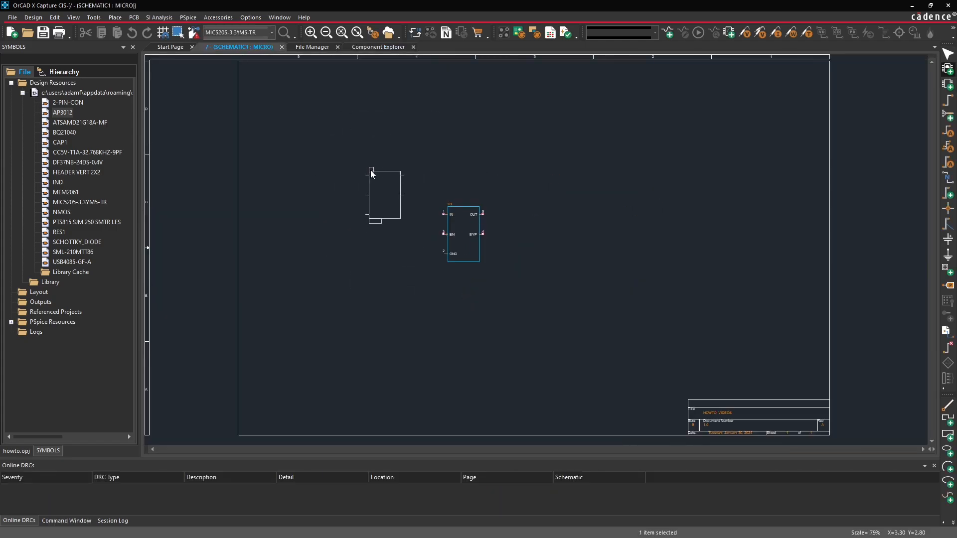
left_click(519, 208)
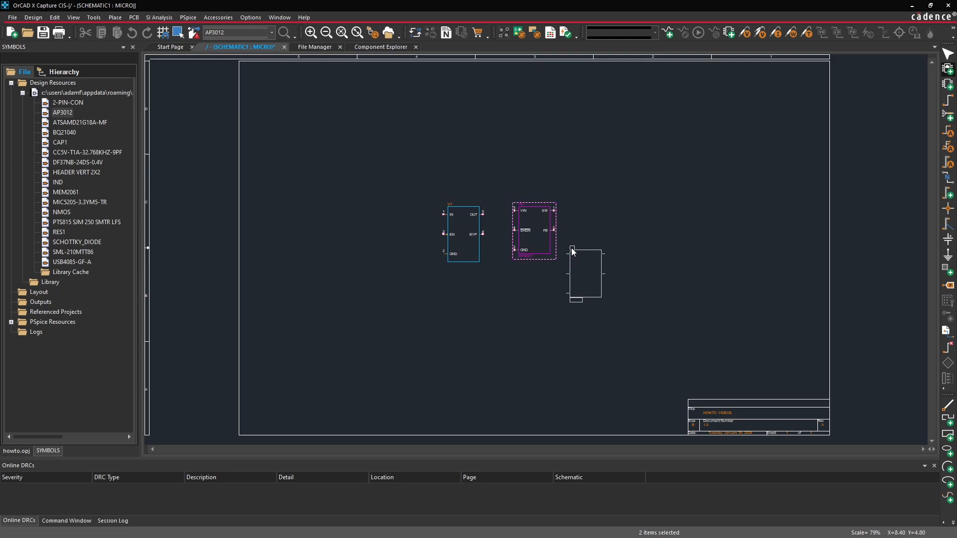
key("Escape")
Space the two parts apart on the schematic by moving U2 slightly down and right and U1 further left
scroll(538, 252, "up", 6, "ctrl")
scroll(538, 252, "down", 1, "ctrl")
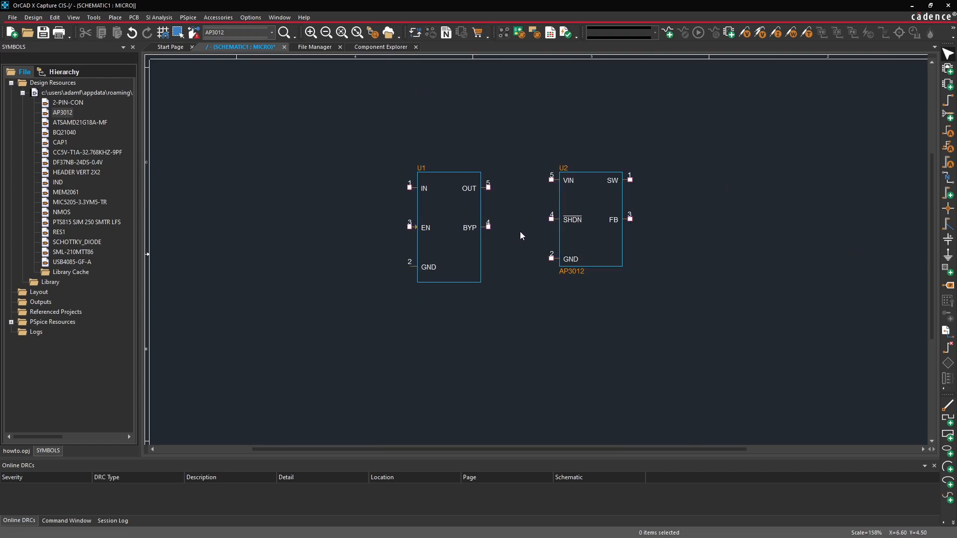
middle_click_drag(519, 232, 546, 240)
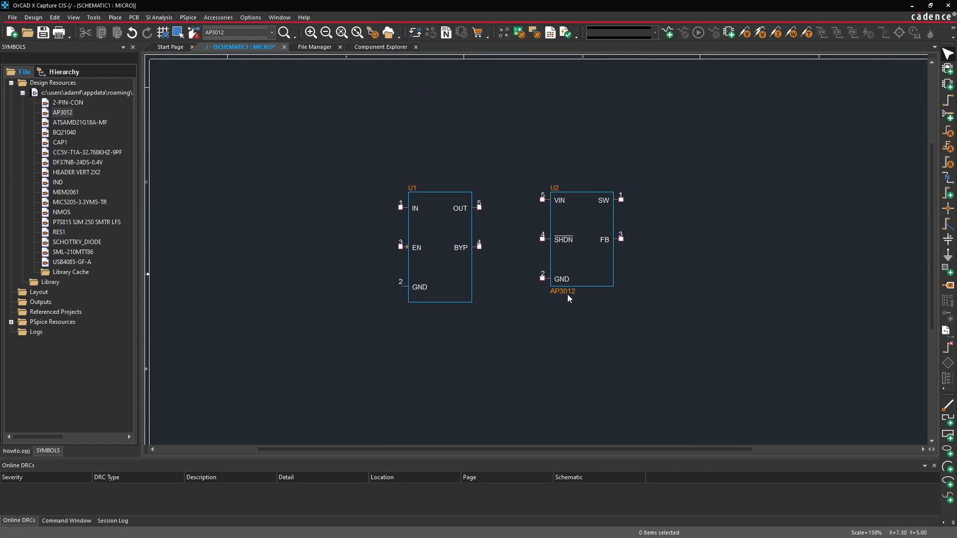
left_click_drag(589, 256, 597, 263)
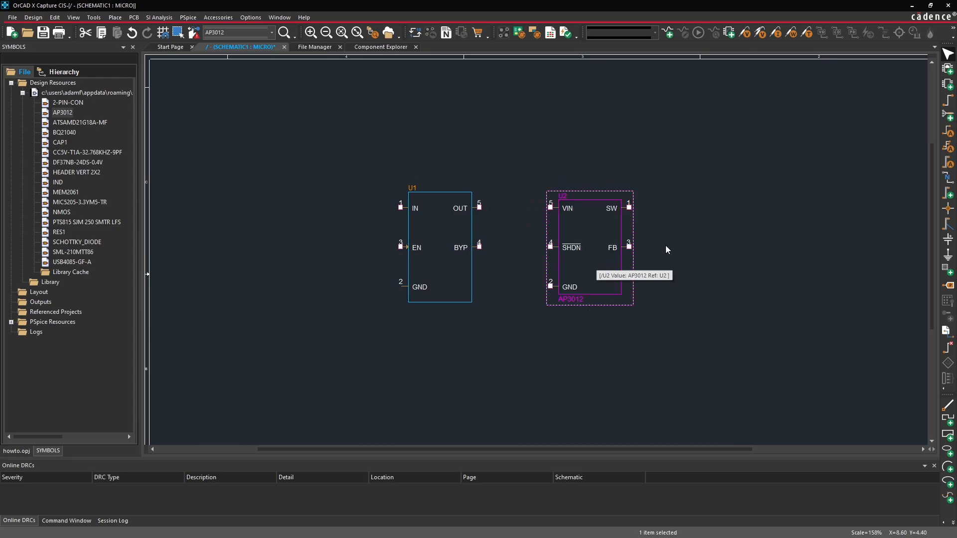
left_click(694, 242)
left_click_drag(441, 237, 402, 239)
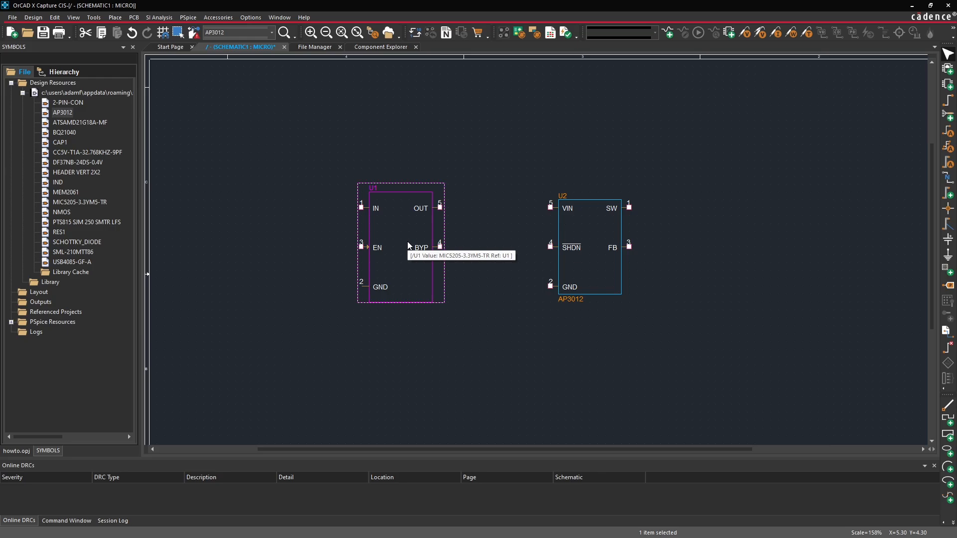
left_click_drag(408, 244, 402, 253)
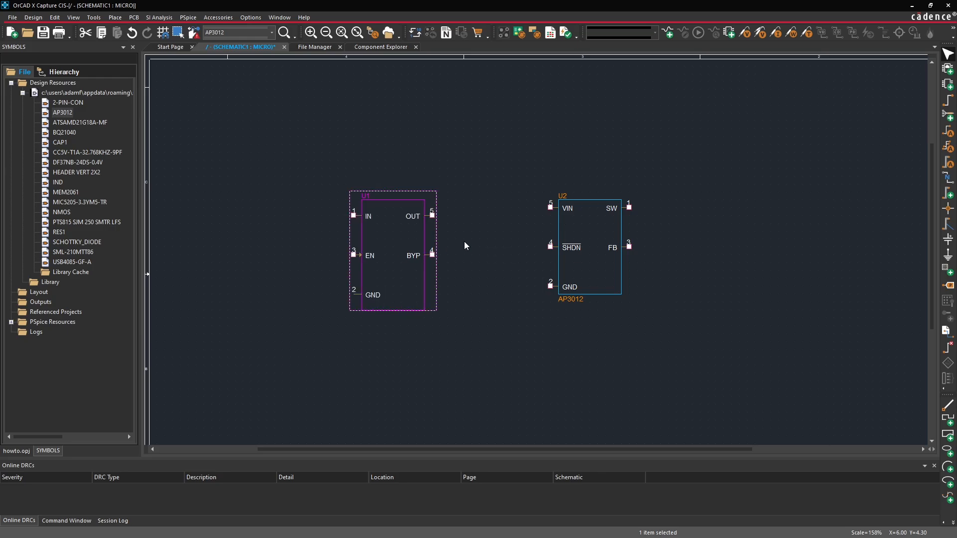
left_click(493, 236)
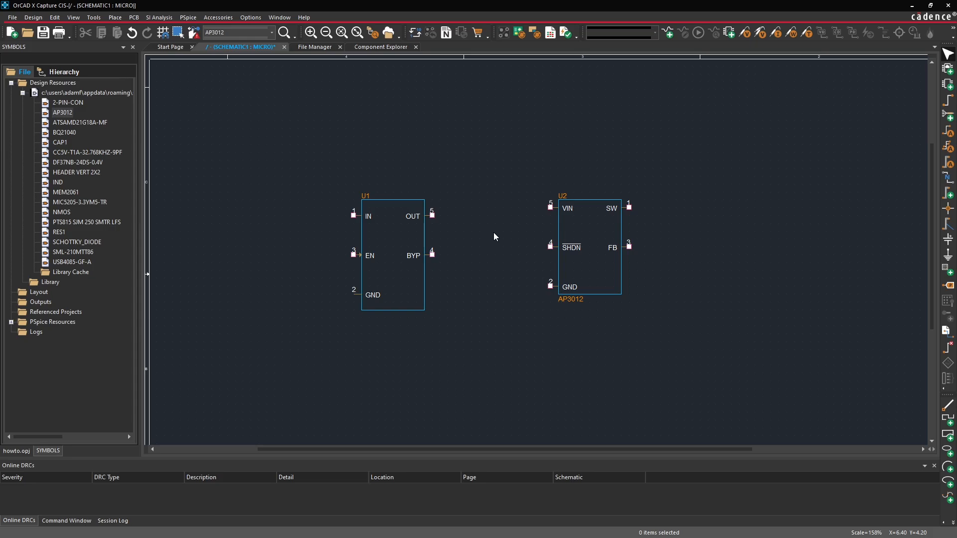
left_click(391, 233)
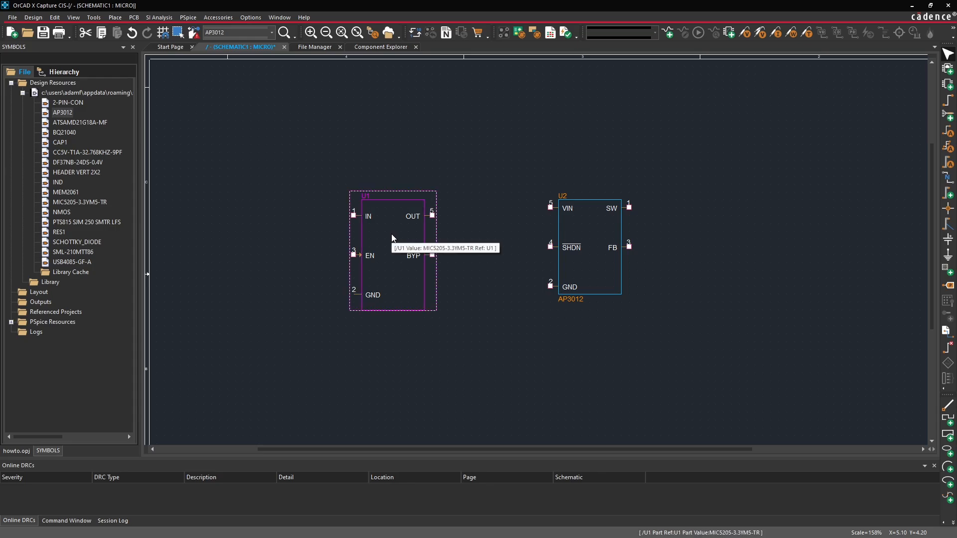
left_click(585, 224)
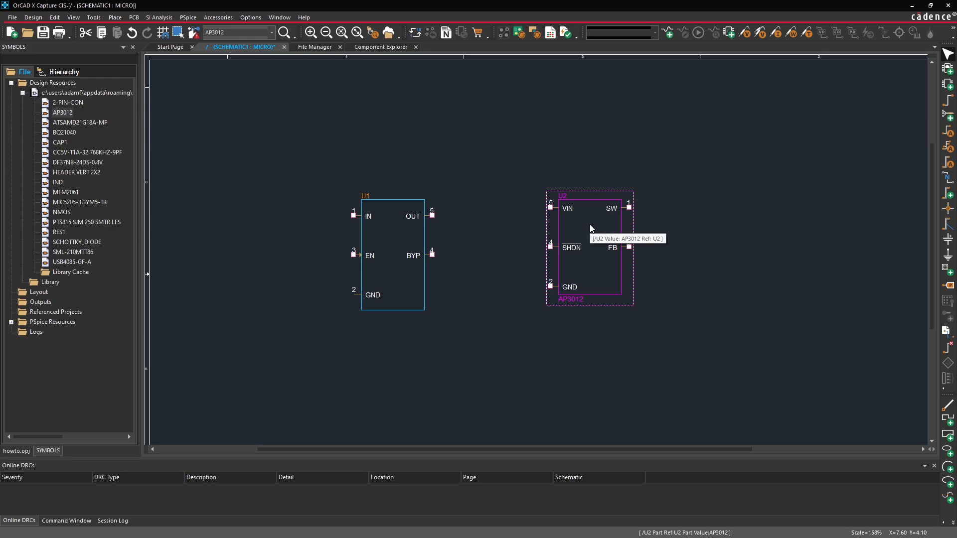